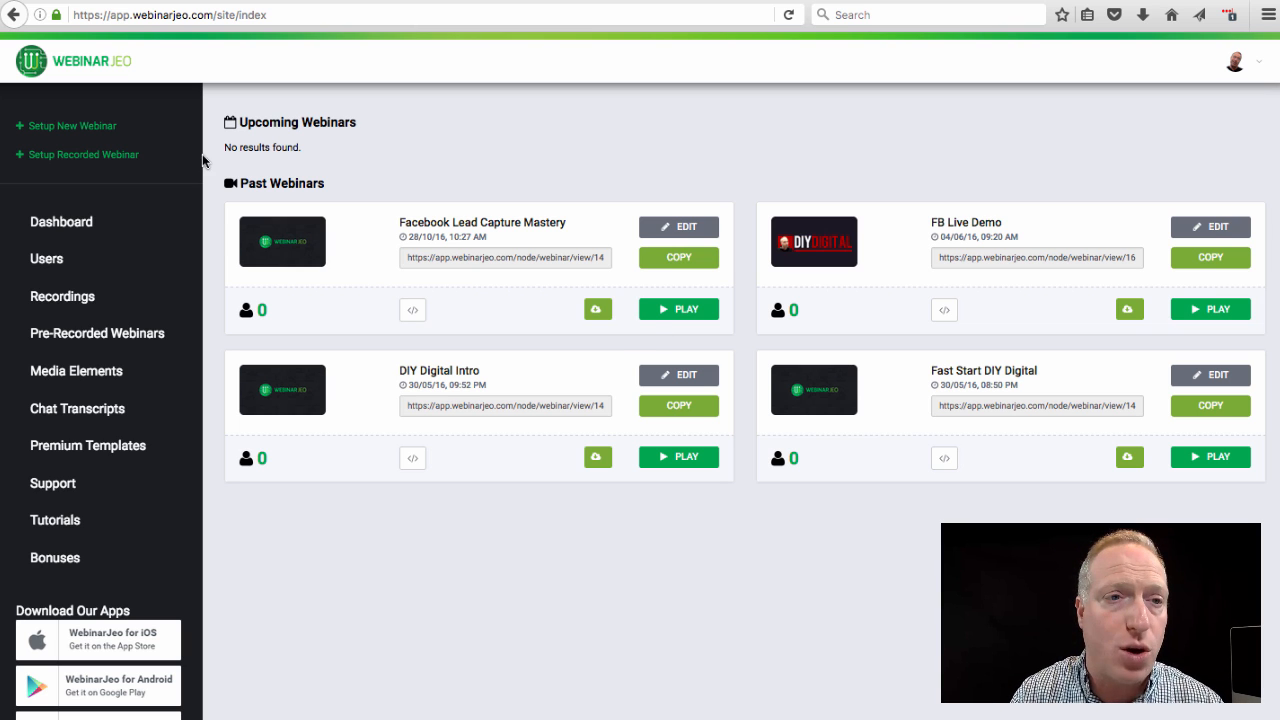
Step: Set up a new webinar and title it with the host's first name in possessive form followed by "Awesome Webinar"
{"action": "left_click", "coordinate": [36, 129]}
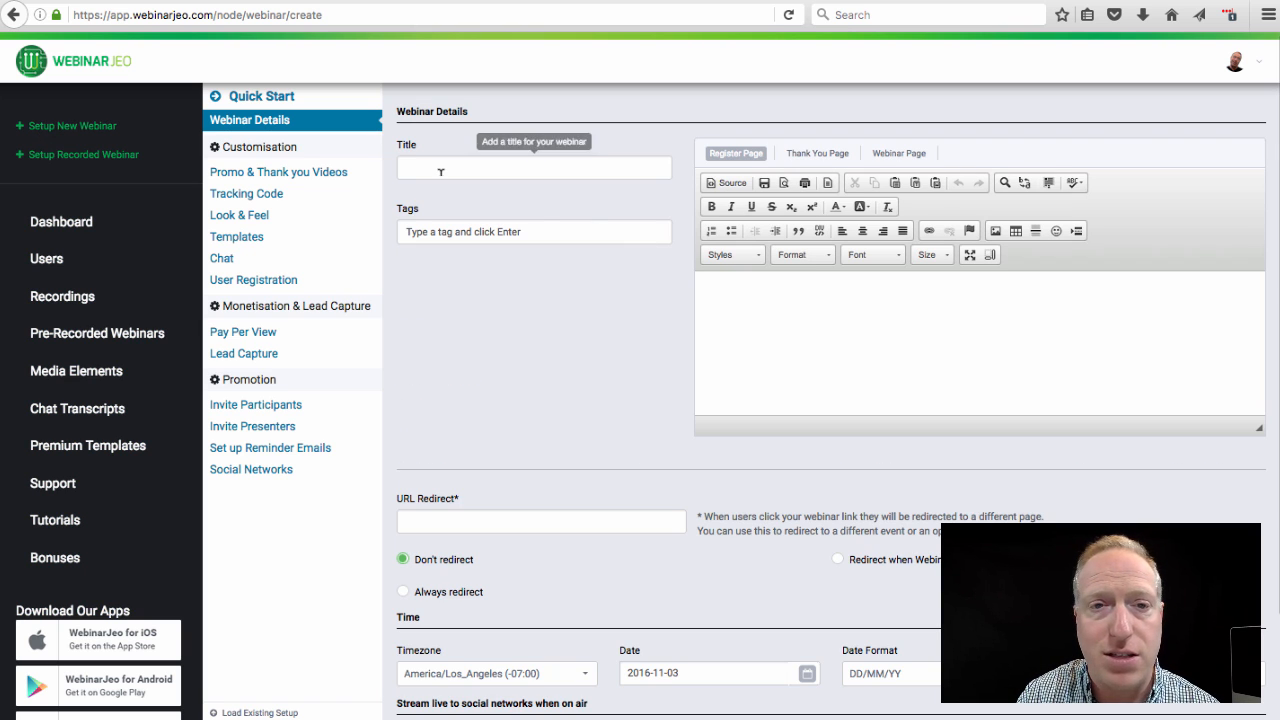
{"action": "left_click", "coordinate": [450, 166]}
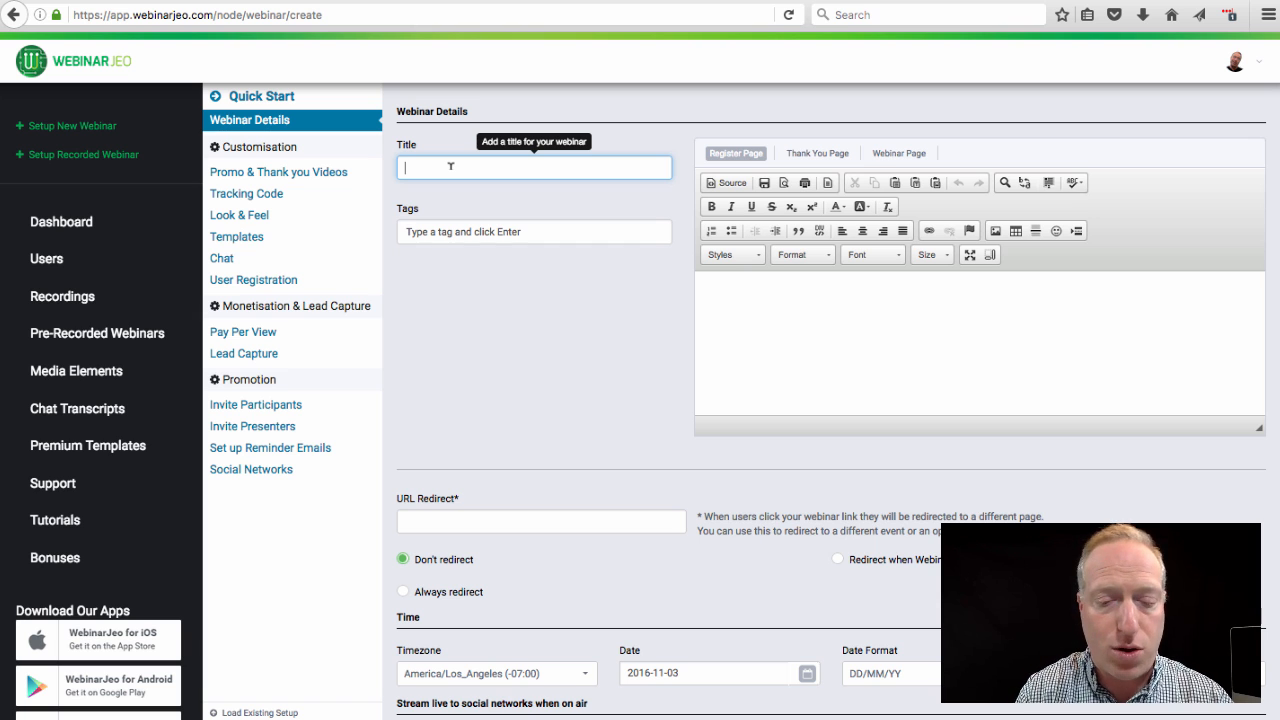
{"action": "type", "text": "This is avid's"}
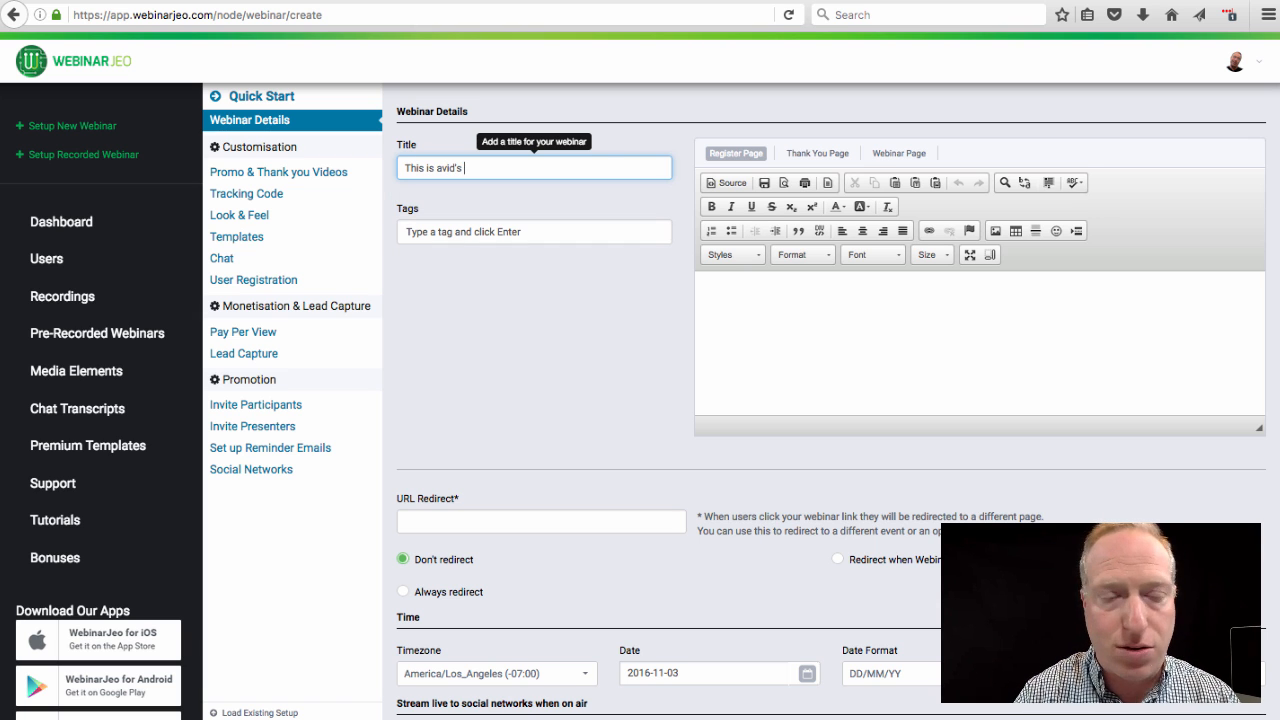
{"action": "key", "text": "ctrl+a"}
{"action": "type", "text": "Dav"}
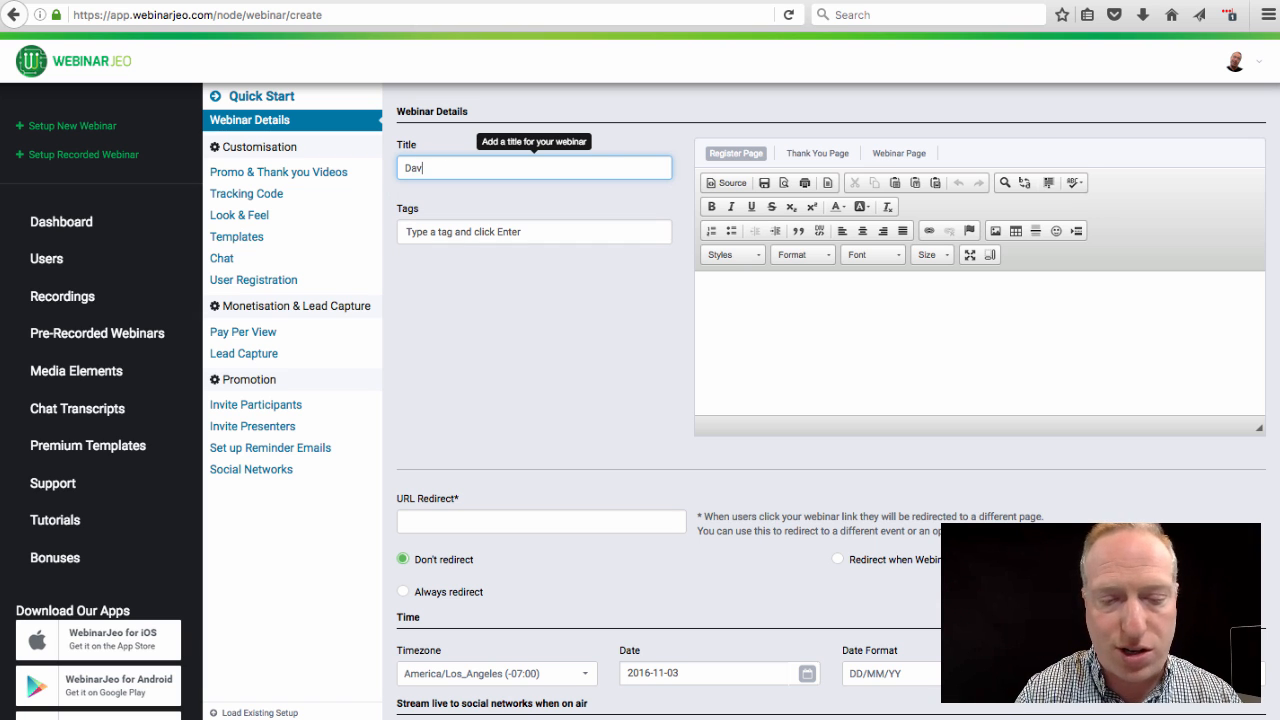
{"action": "type", "text": "id's Awesome Wi"}
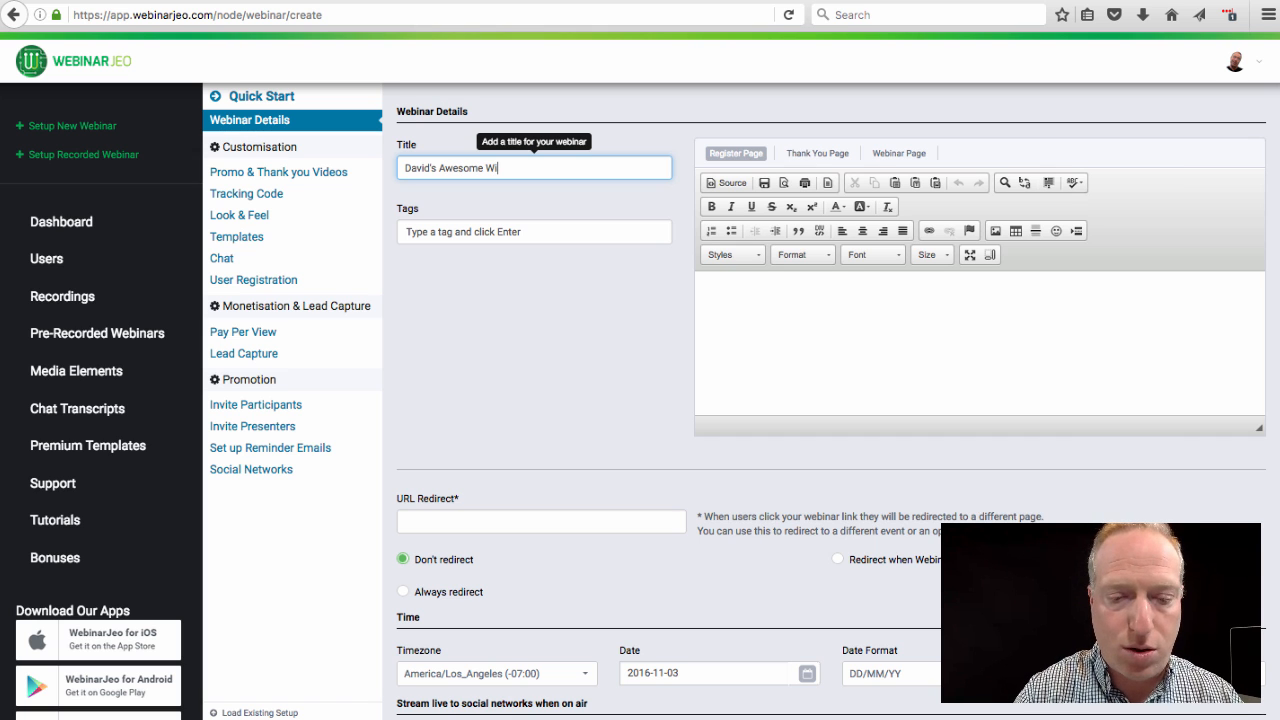
{"action": "key", "text": "BackSpace"}
{"action": "type", "text": "ebinra"}
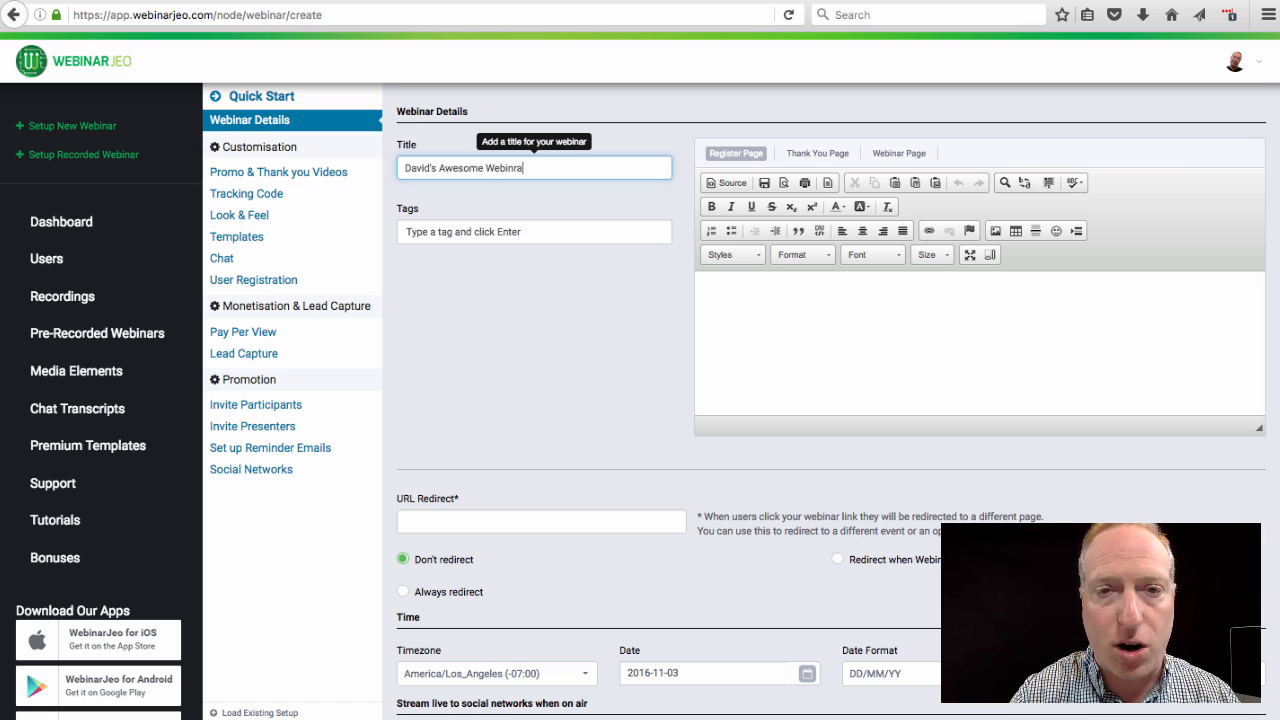
{"action": "key", "text": "BackSpace"}
{"action": "key", "text": "BackSpace"}
{"action": "type", "text": "ar"}
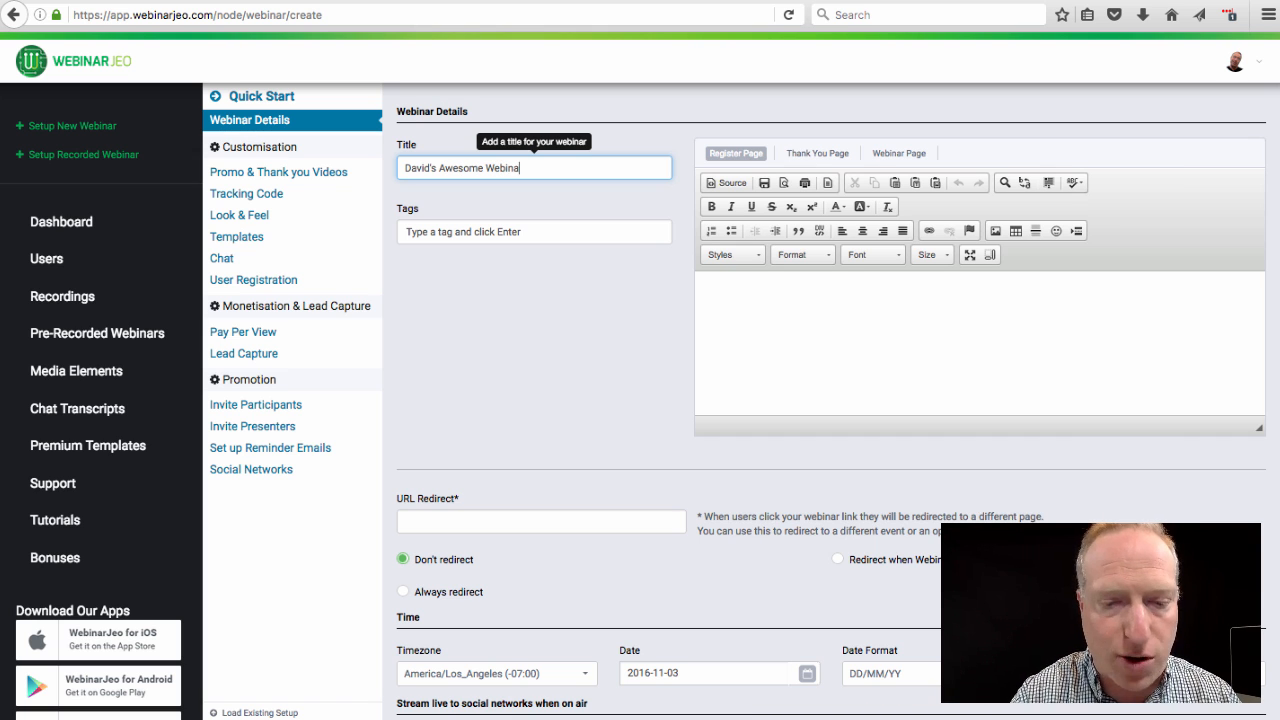
Step: Enter "Some Additional Stuff" as the register page description of the webinar
{"action": "left_click", "coordinate": [829, 301]}
{"action": "type", "text": "Some "}
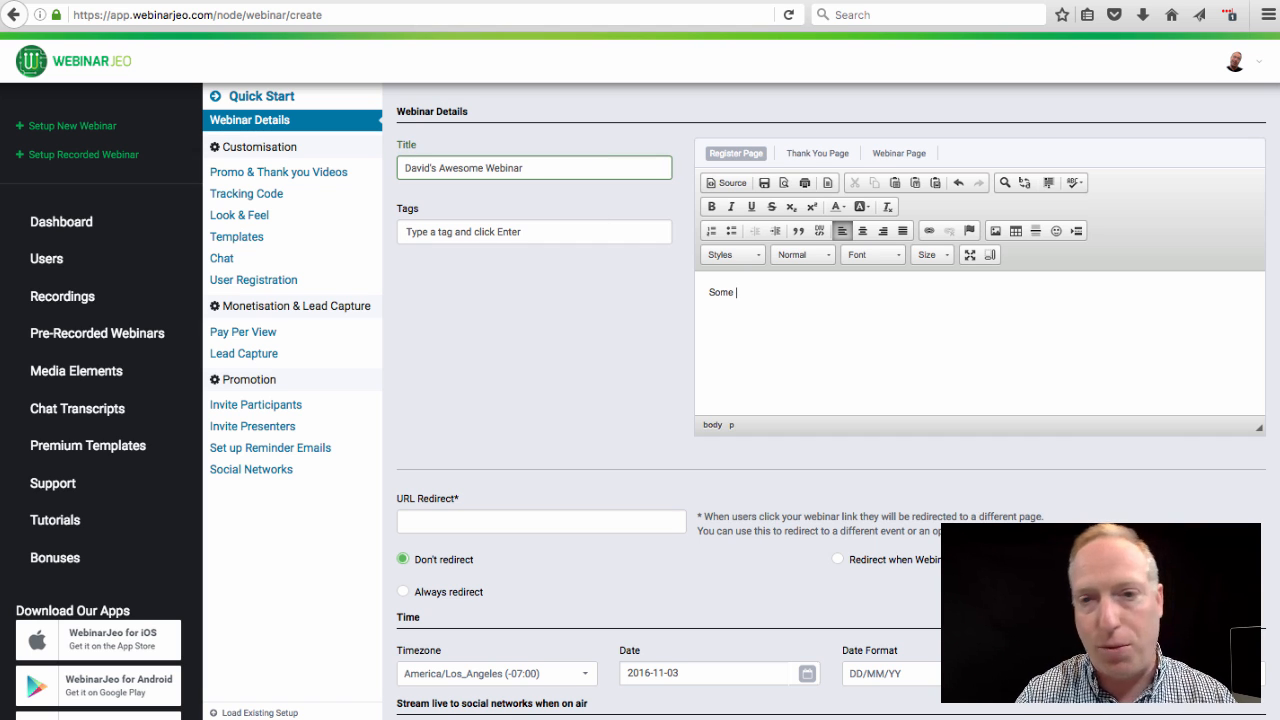
{"action": "type", "text": "Addition"}
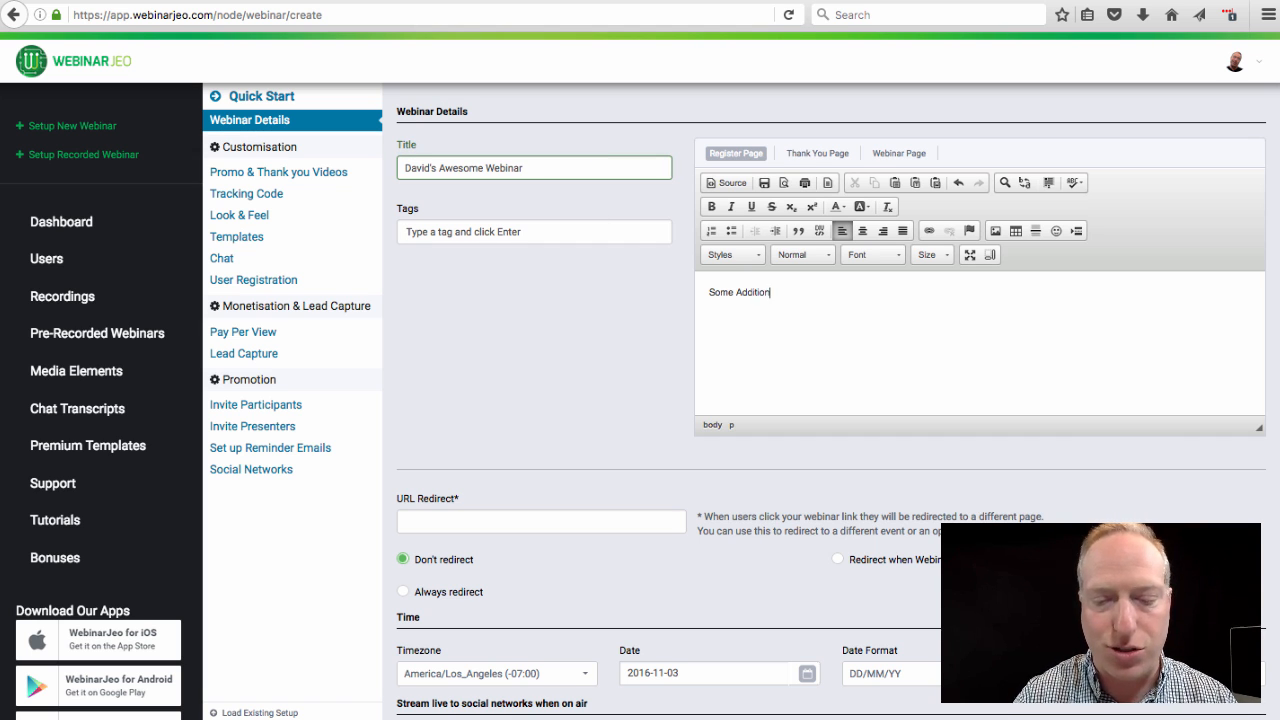
{"action": "type", "text": "al Stuff"}
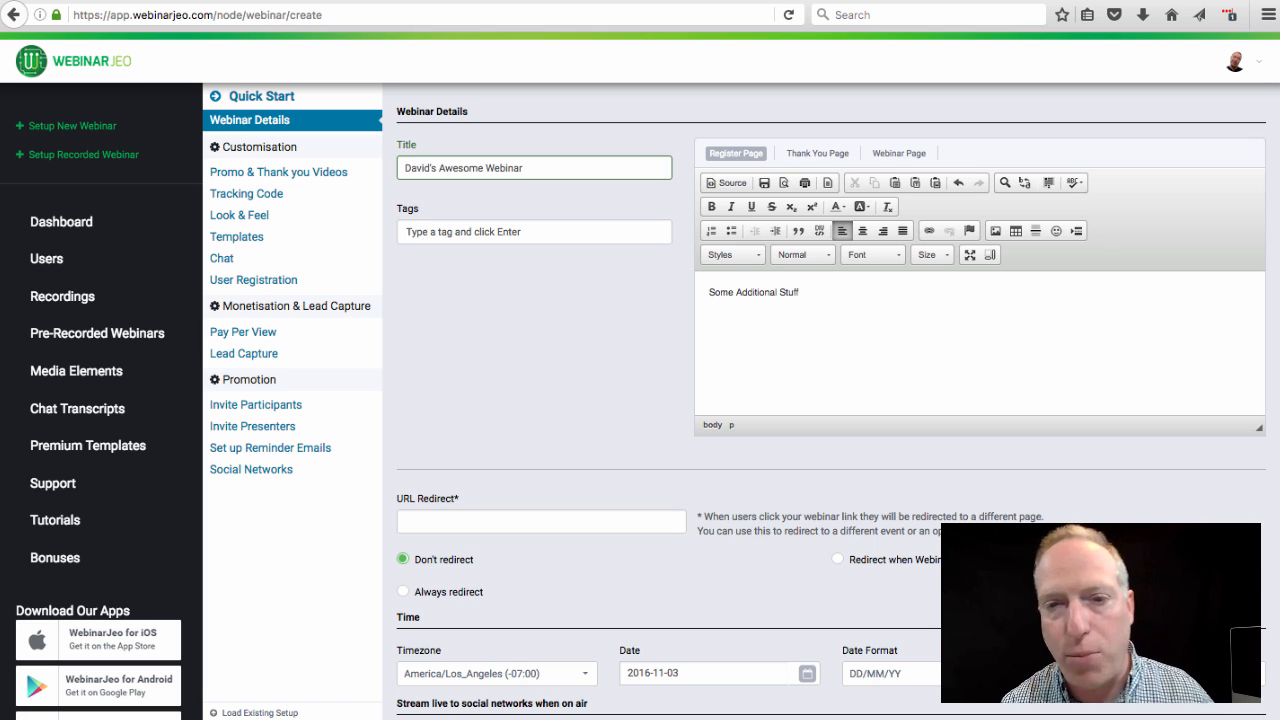
Step: Centre the register page description text and set its font size to 36
{"action": "key", "text": "ctrl+a"}
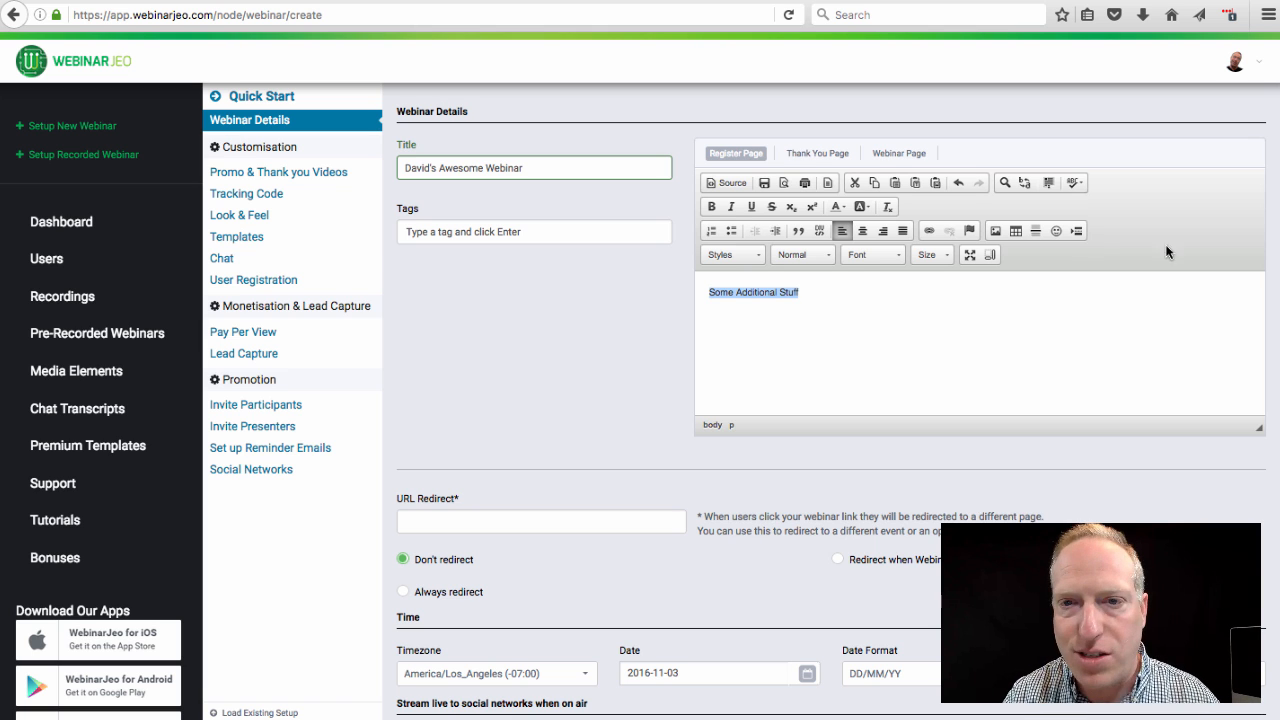
{"action": "left_click", "coordinate": [862, 230]}
{"action": "left_click", "coordinate": [877, 257]}
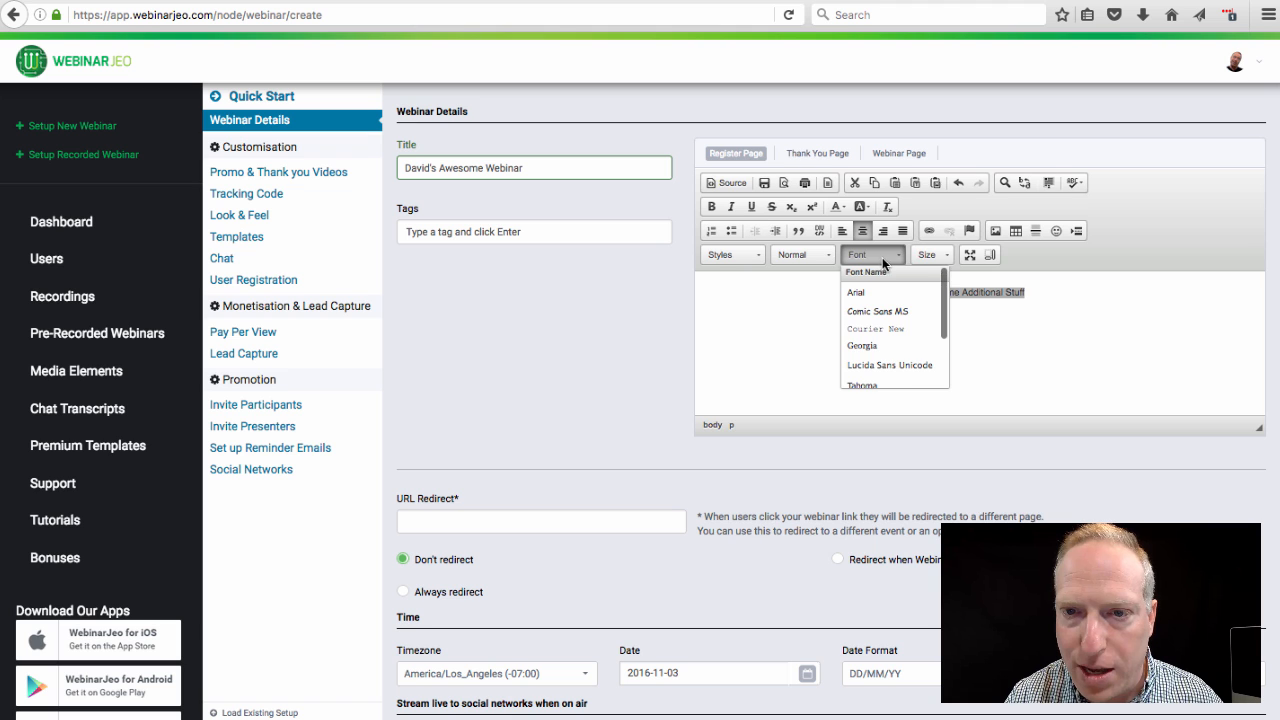
{"action": "left_click", "coordinate": [933, 254]}
{"action": "scroll", "coordinate": [950, 380], "scroll_direction": "down", "scroll_amount": 4}
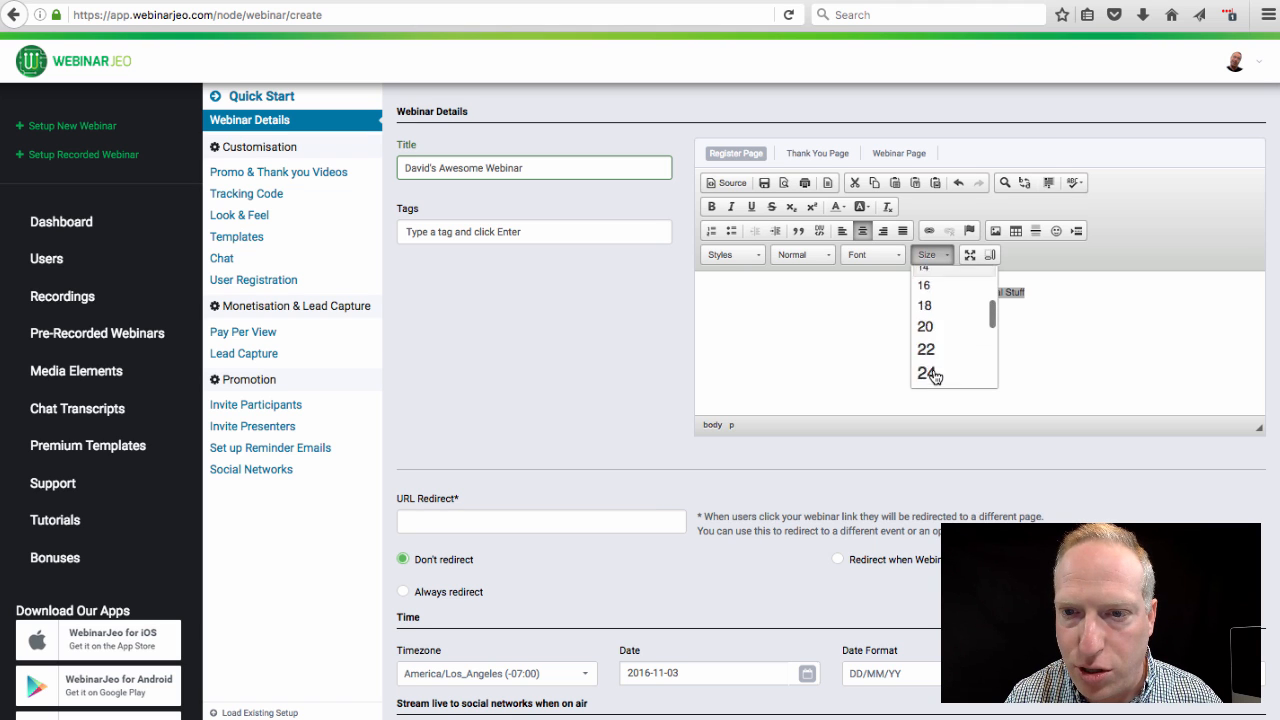
{"action": "left_click", "coordinate": [951, 386]}
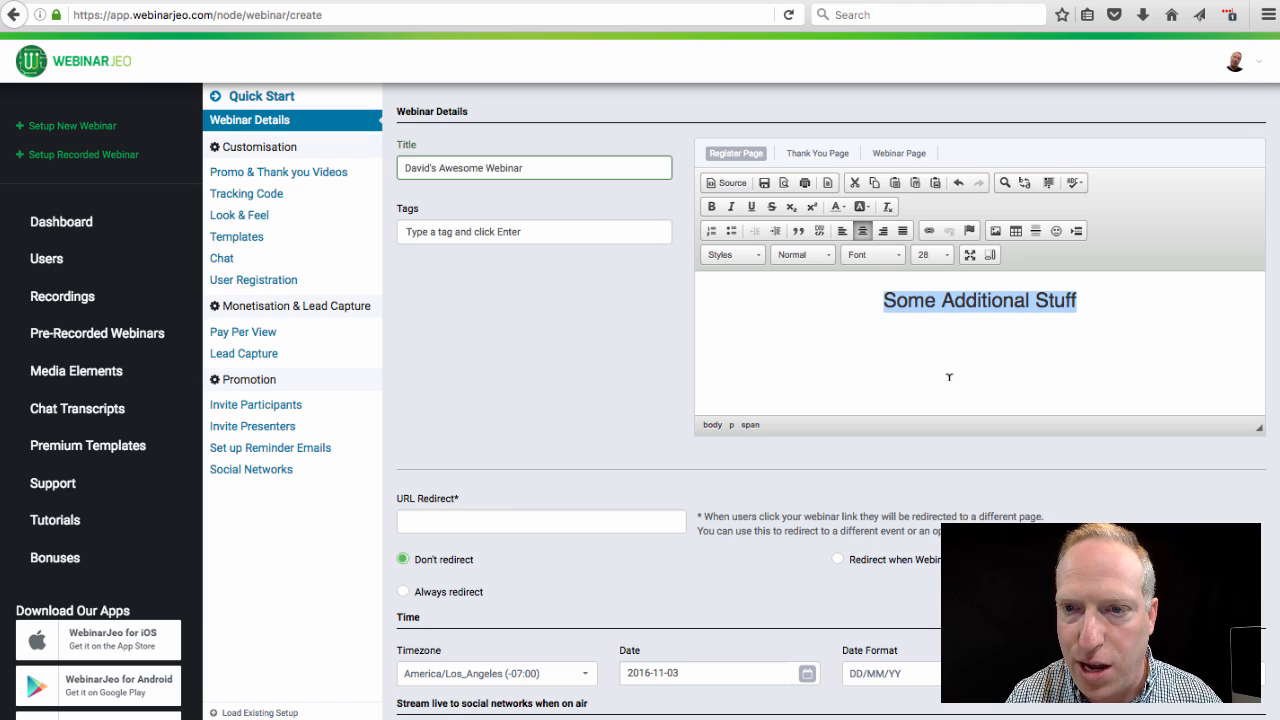
{"action": "left_click", "coordinate": [933, 254]}
{"action": "scroll", "coordinate": [919, 350], "scroll_direction": "down", "scroll_amount": 2}
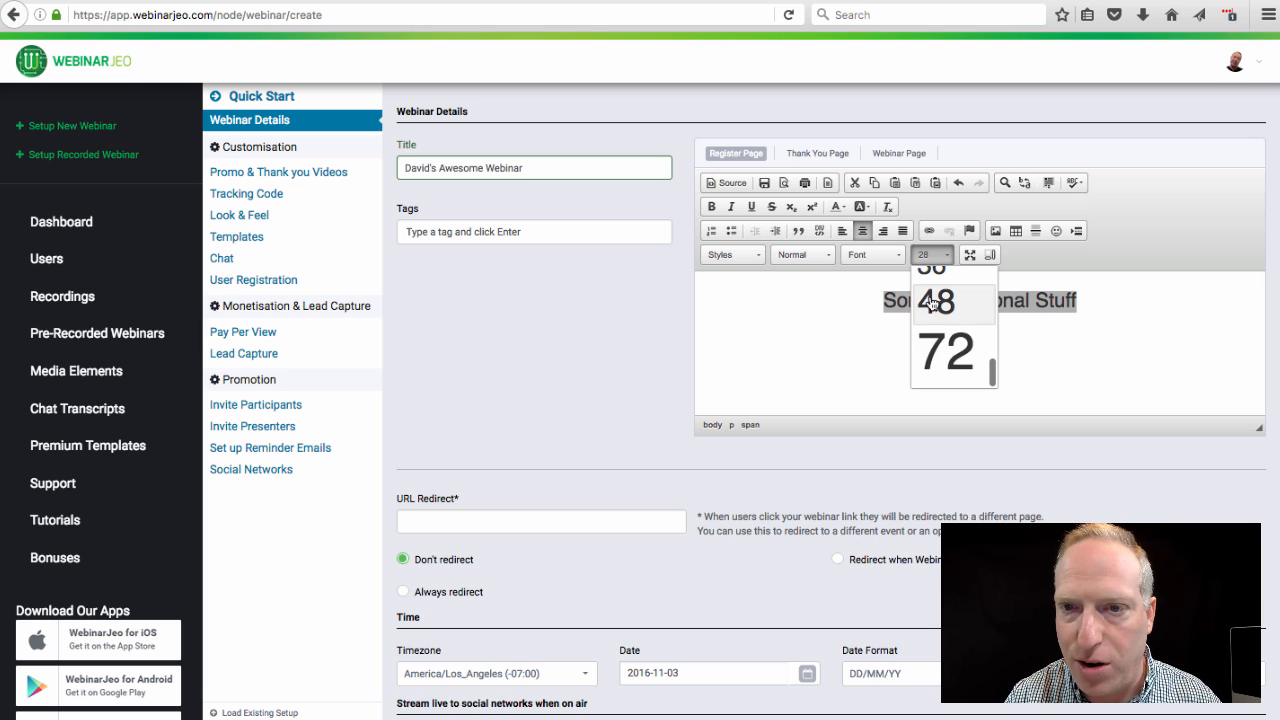
{"action": "scroll", "coordinate": [925, 335], "scroll_direction": "up", "scroll_amount": 1}
{"action": "left_click", "coordinate": [927, 330]}
{"action": "left_click", "coordinate": [846, 350]}
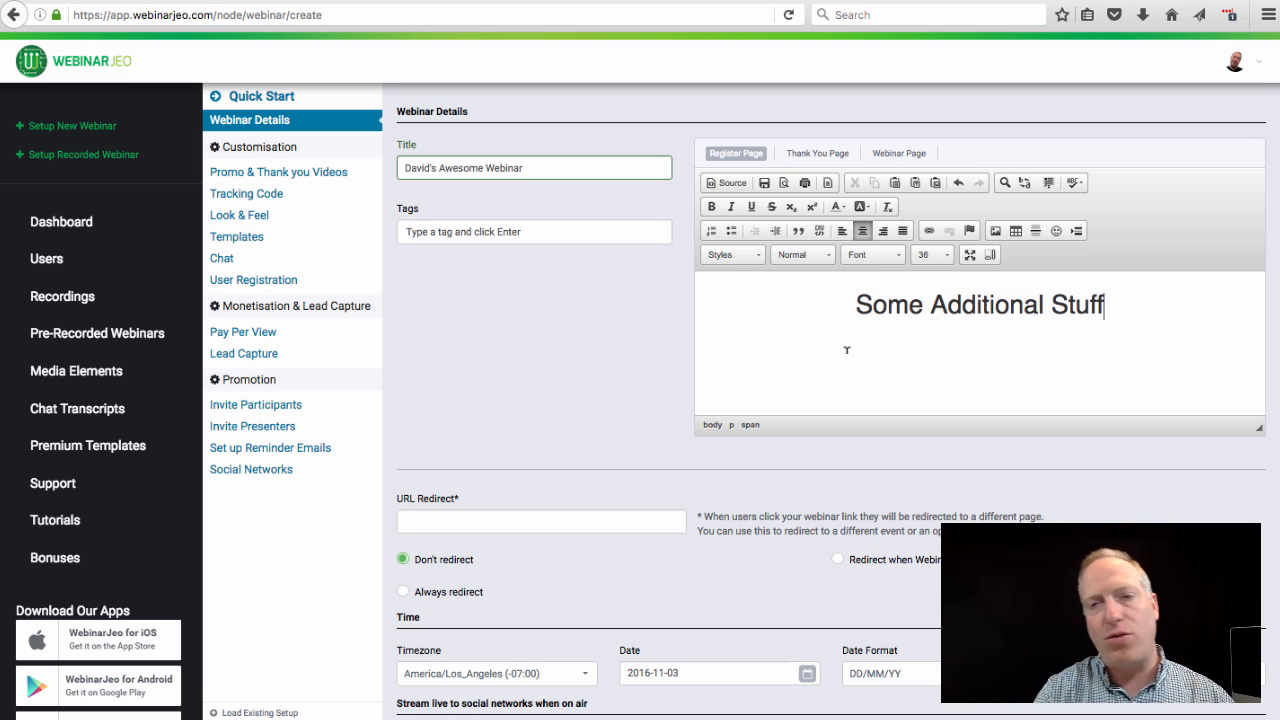
Step: Colour the "Some Additional Stuff" text red in the register page description
{"action": "left_click_drag", "start_coordinate": [1125, 311], "coordinate": [829, 298]}
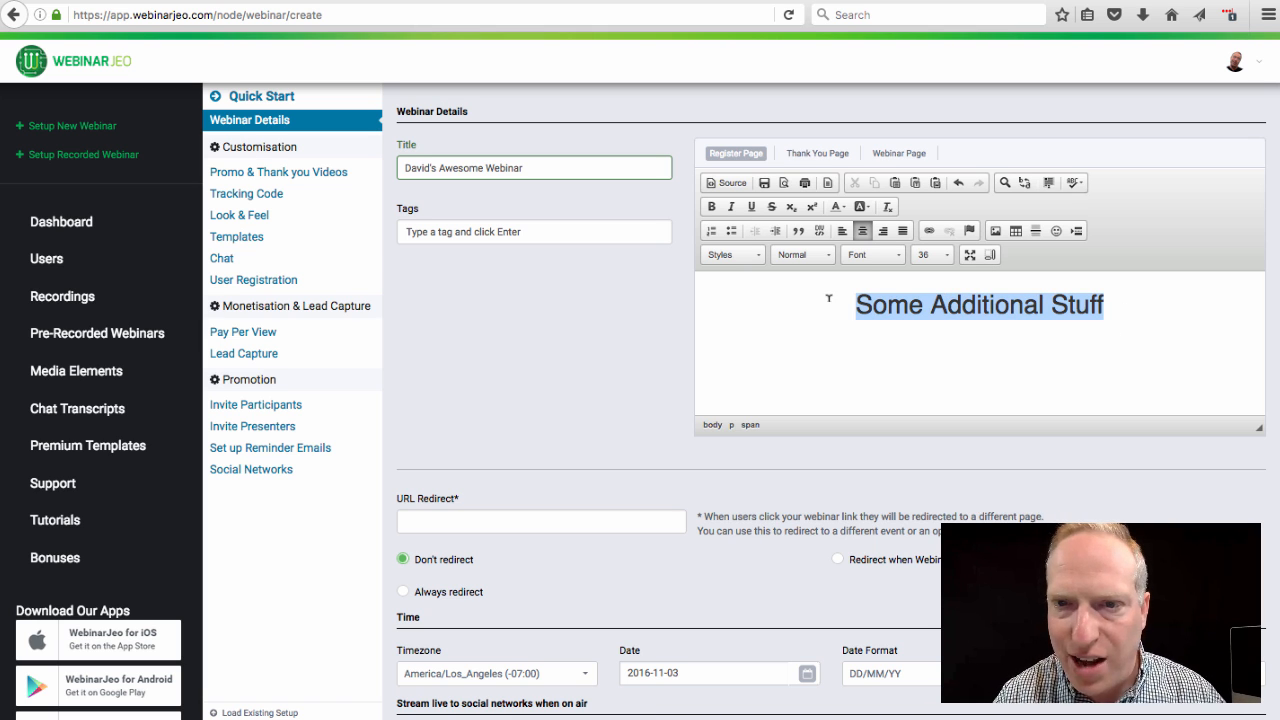
{"action": "left_click", "coordinate": [838, 208]}
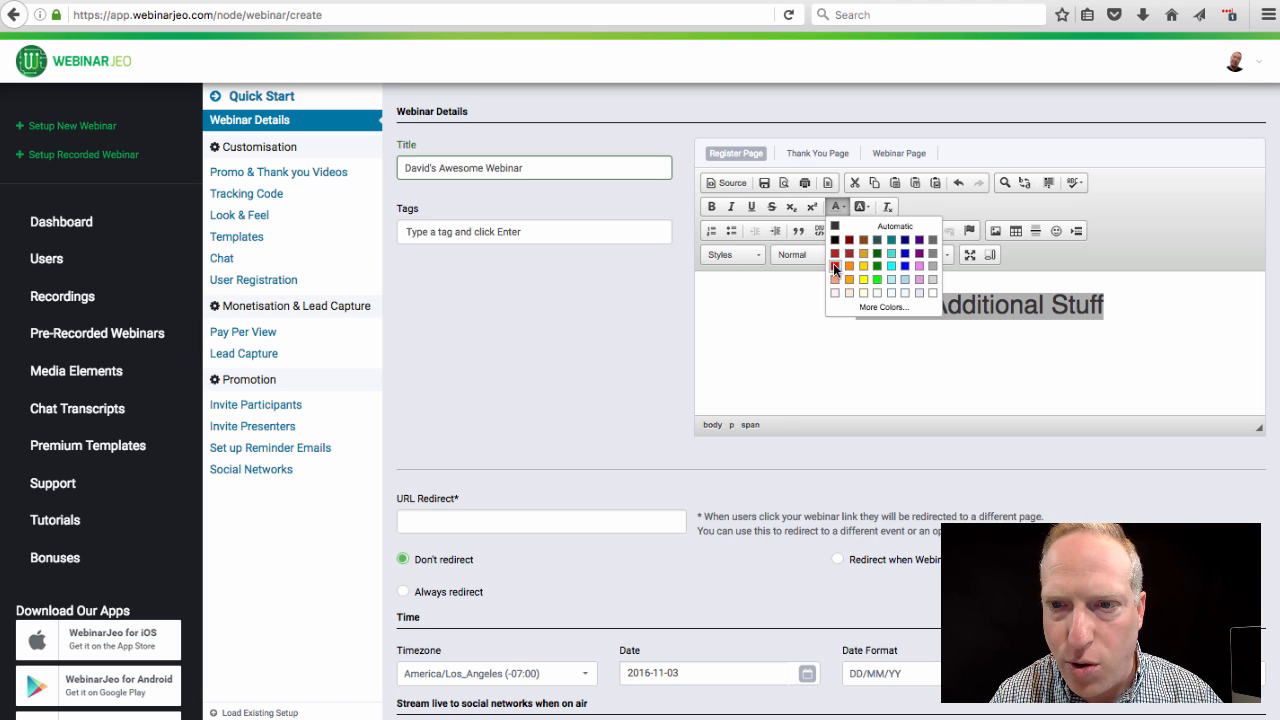
{"action": "left_click", "coordinate": [835, 267]}
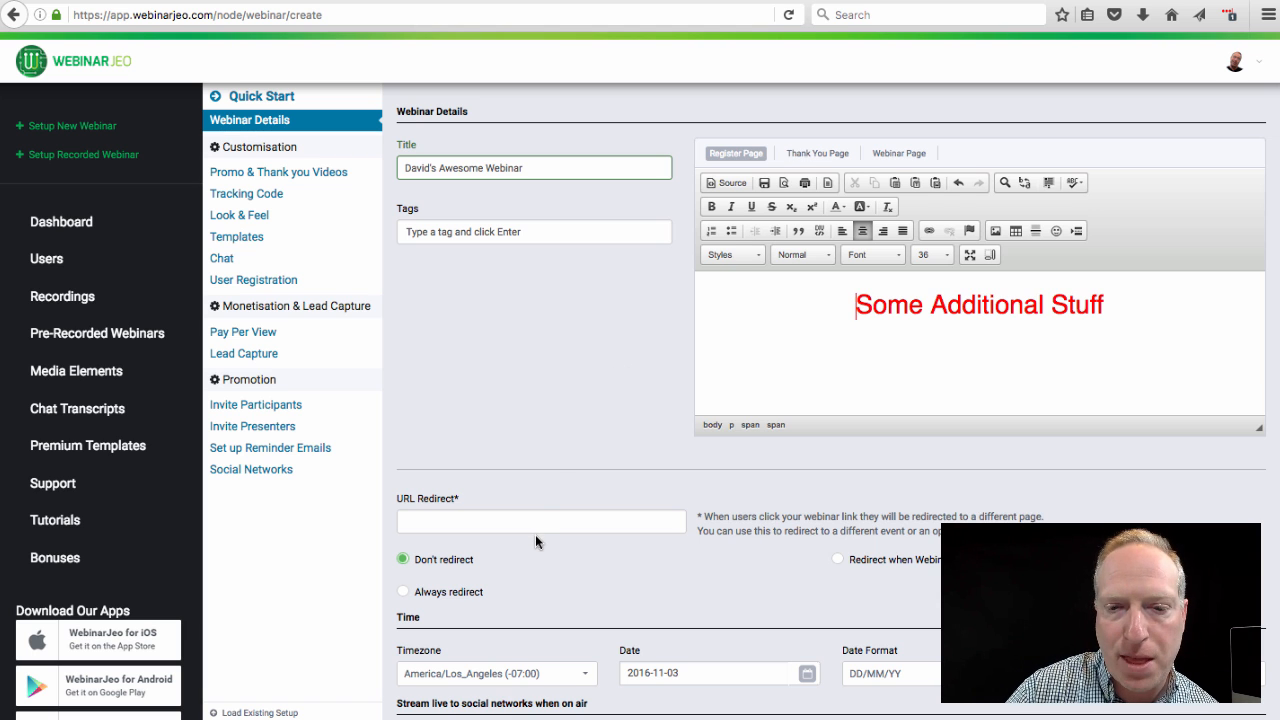
Step: Set the webinar's start time to 14:11
{"action": "scroll", "coordinate": [535, 541], "scroll_direction": "down", "scroll_amount": 3}
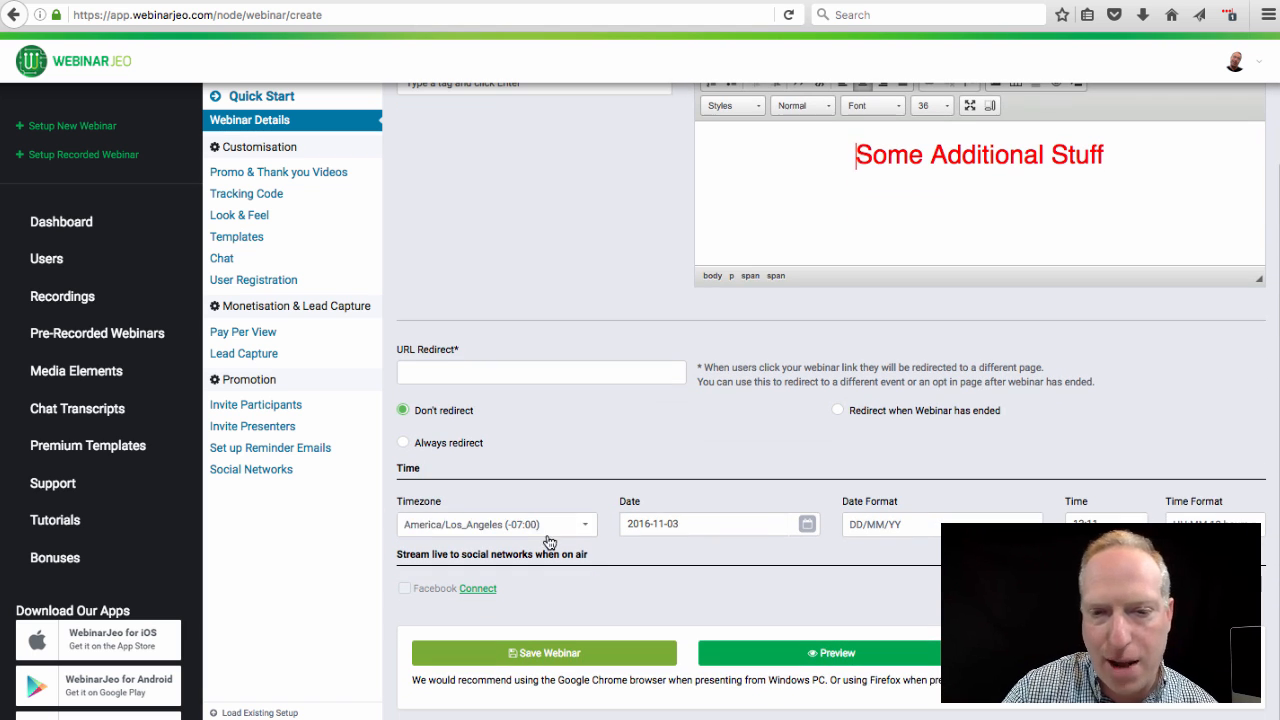
{"action": "left_click", "coordinate": [1082, 519]}
{"action": "left_click", "coordinate": [1099, 371]}
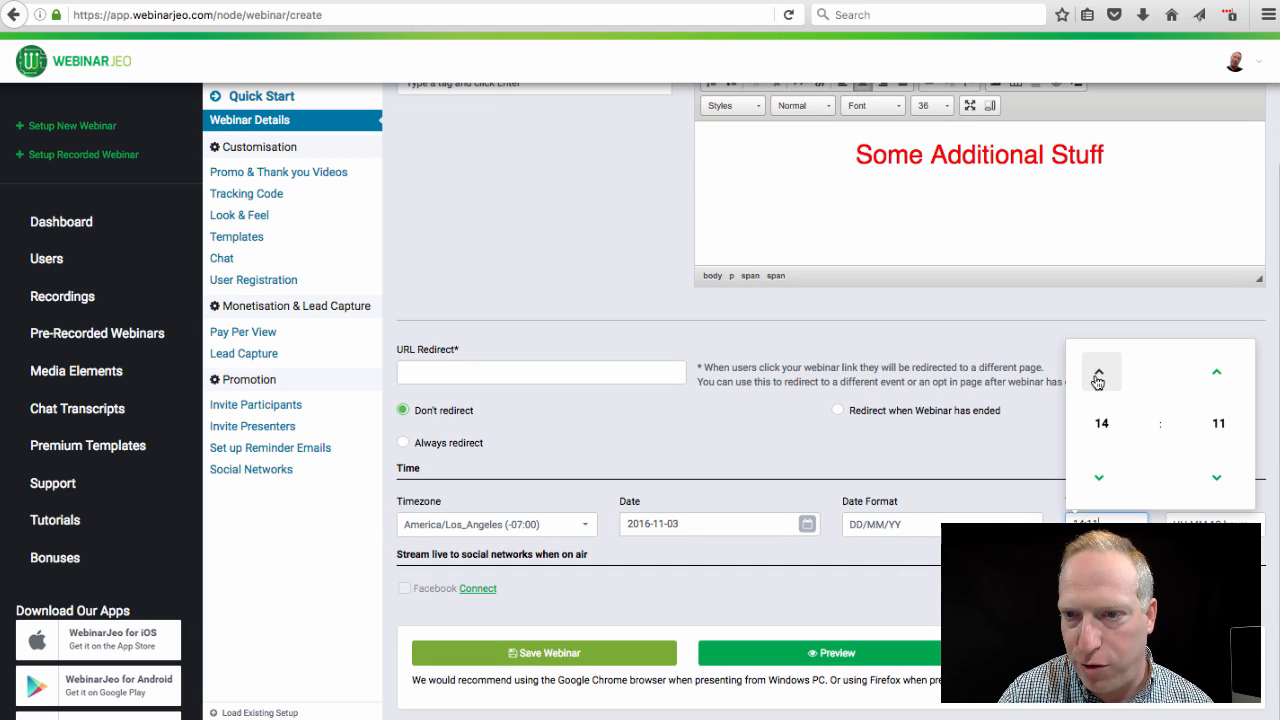
{"action": "left_click", "coordinate": [982, 469]}
{"action": "scroll", "coordinate": [593, 622], "scroll_direction": "up", "scroll_amount": 3}
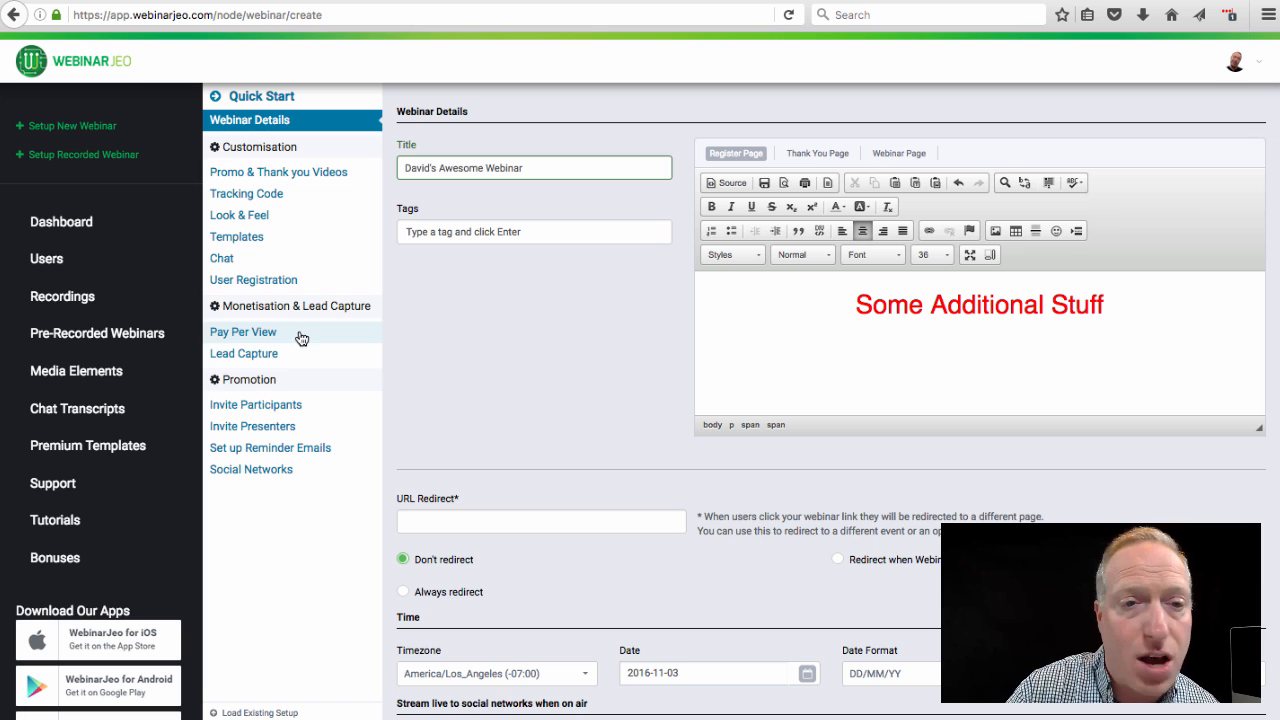
{"action": "left_click", "coordinate": [263, 175]}
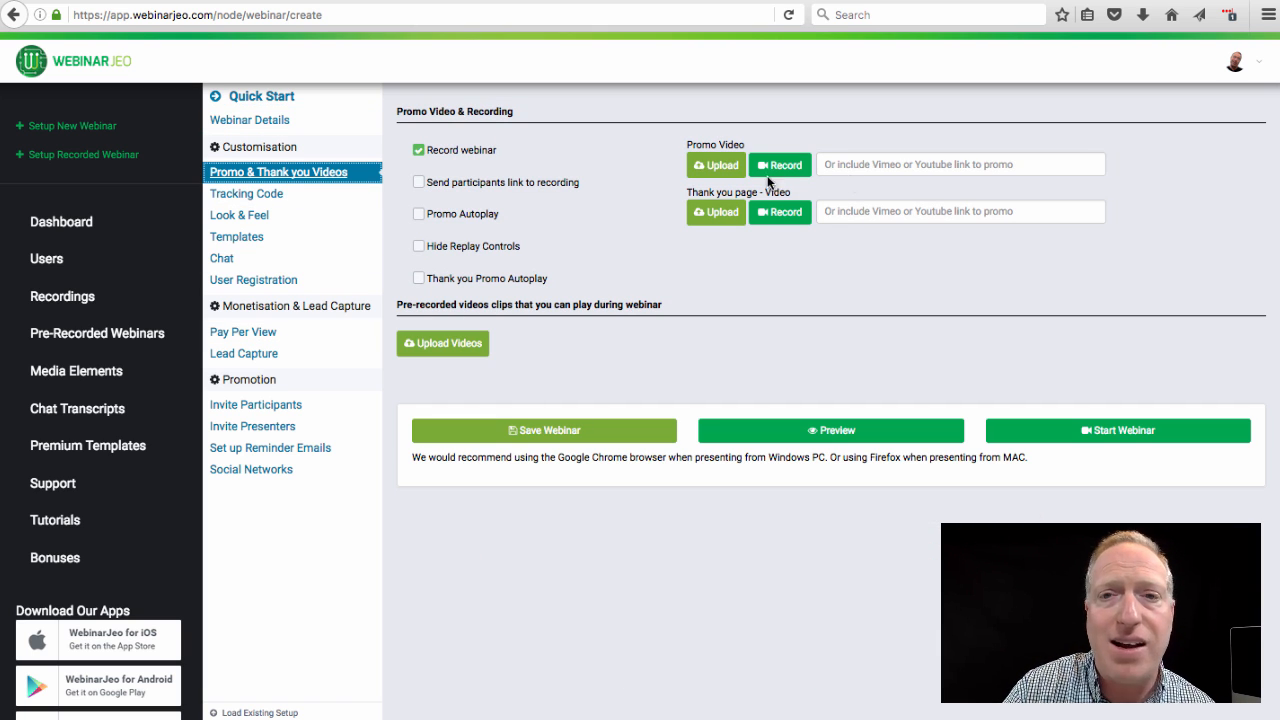
{"action": "left_click", "coordinate": [851, 167]}
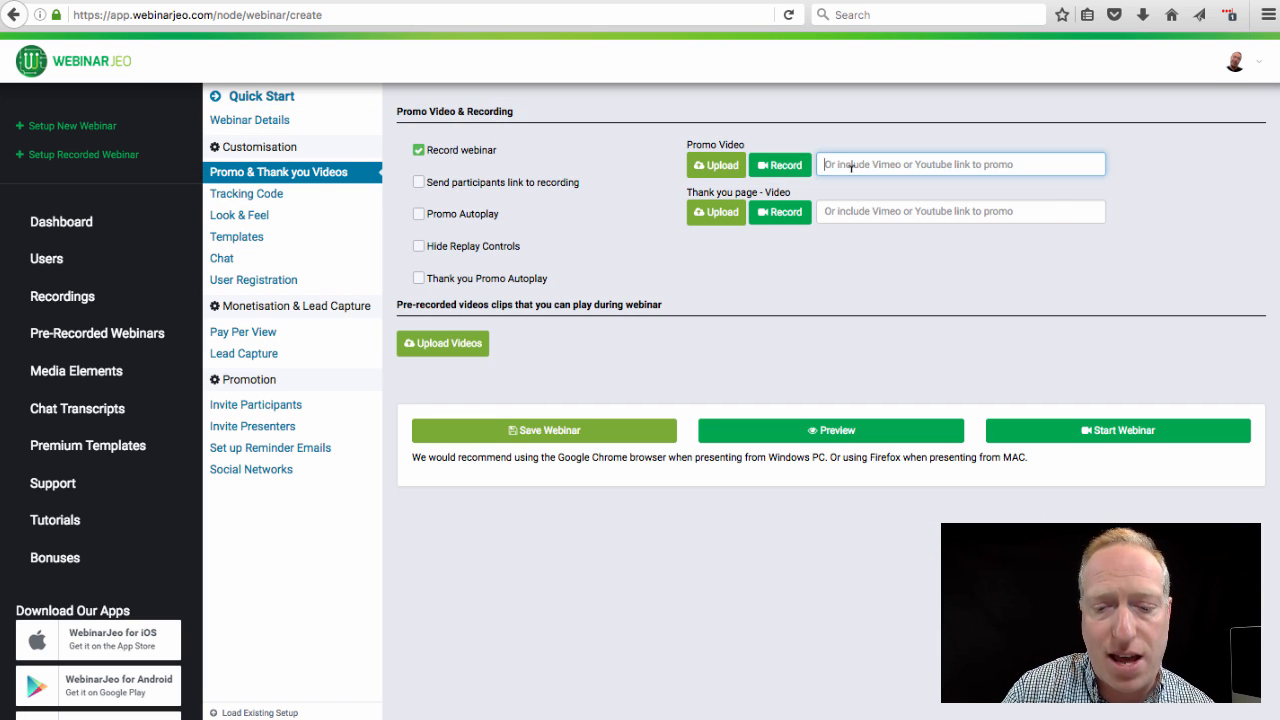
{"action": "type", "text": "h"}
{"action": "key", "text": "Down"}
{"action": "key", "text": "Down"}
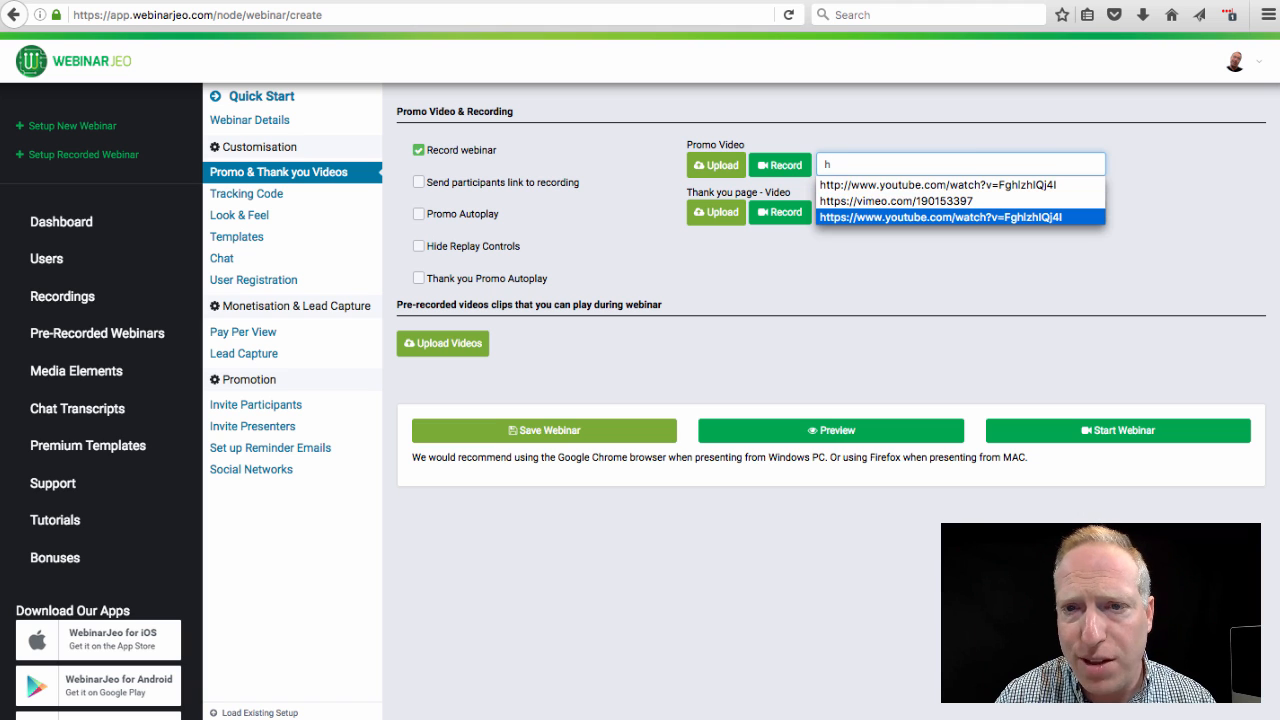
{"action": "key", "text": "Return"}
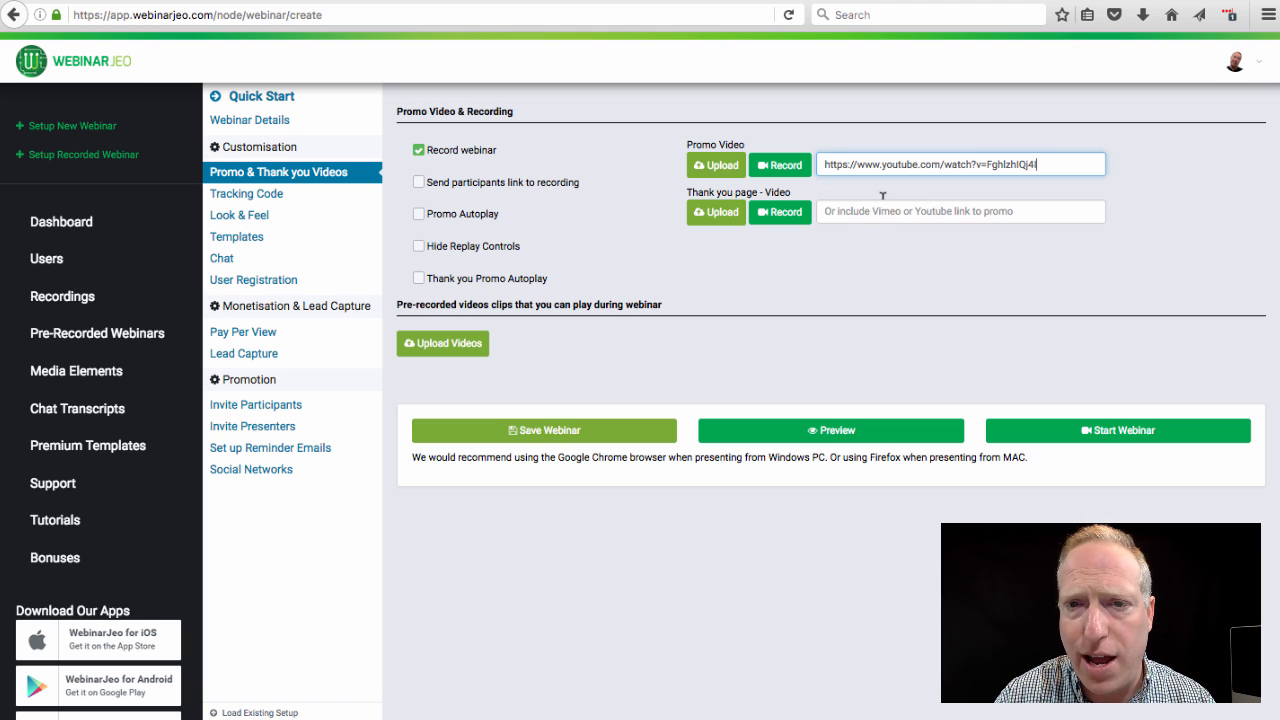
{"action": "left_click", "coordinate": [852, 212]}
{"action": "type", "text": "h"}
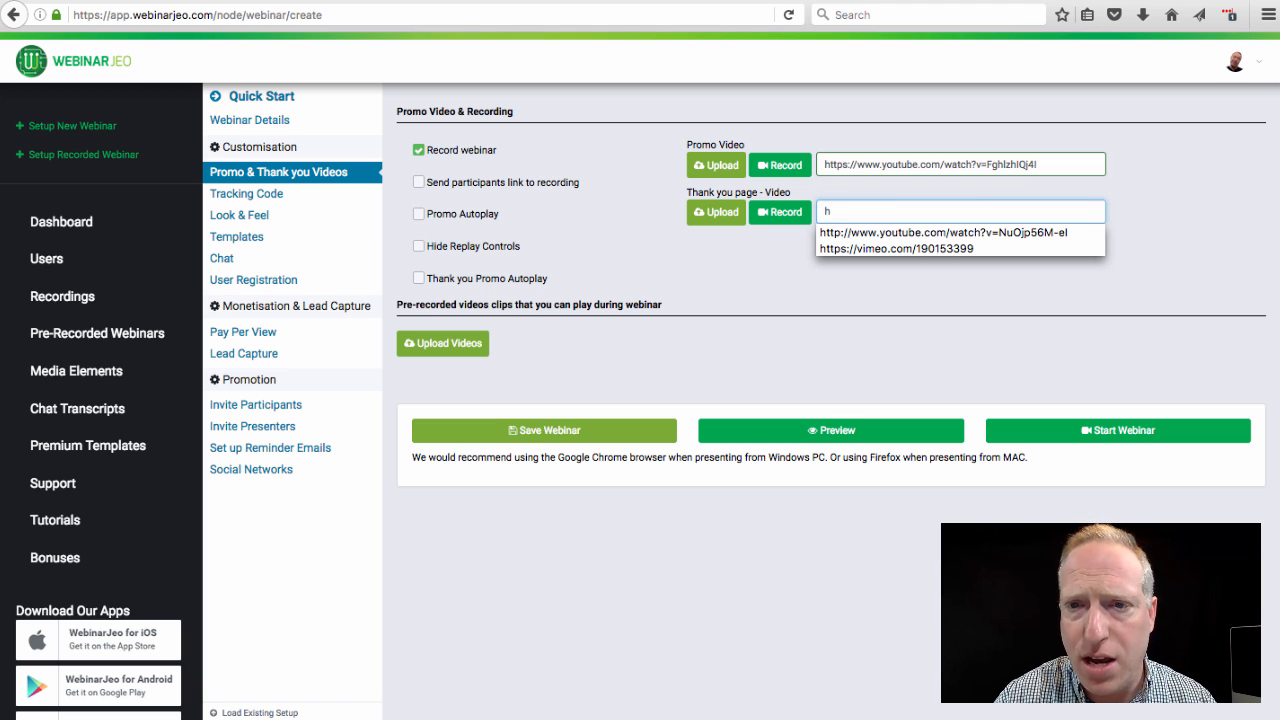
{"action": "key", "text": "Down"}
{"action": "key", "text": "Return"}
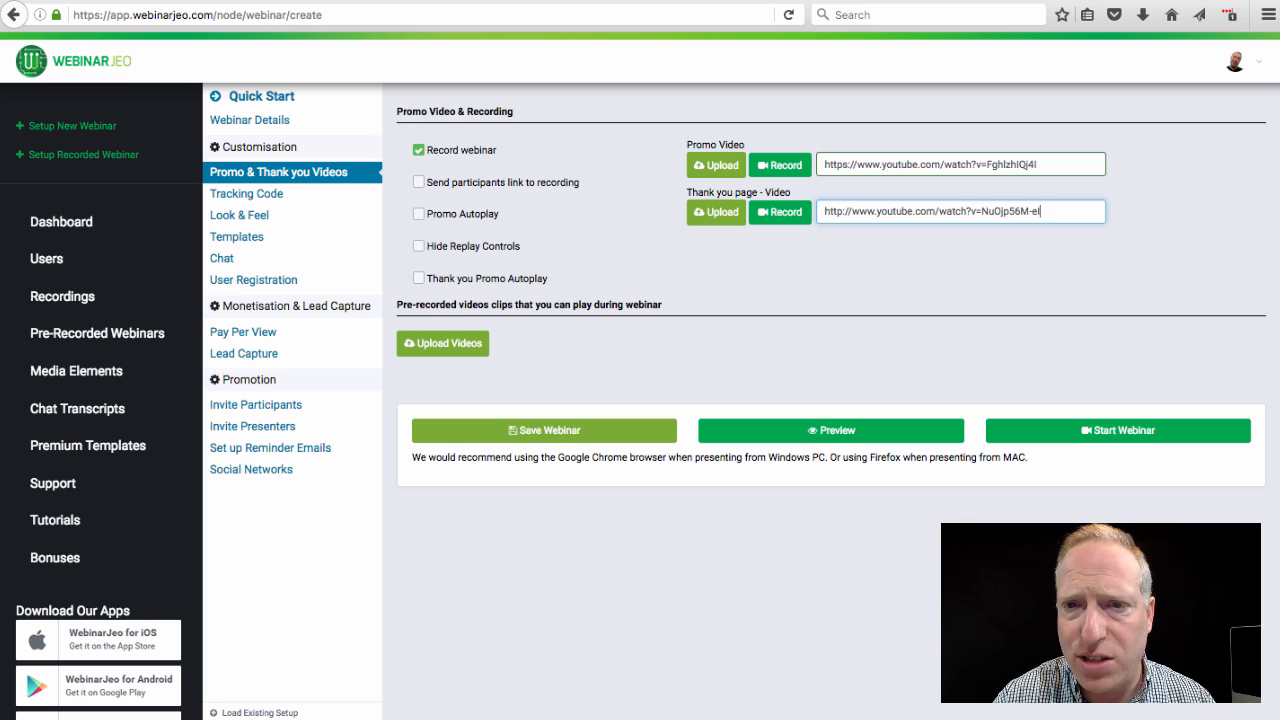
{"action": "left_click", "coordinate": [841, 211]}
{"action": "type", "text": "s"}
{"action": "left_click", "coordinate": [806, 268]}
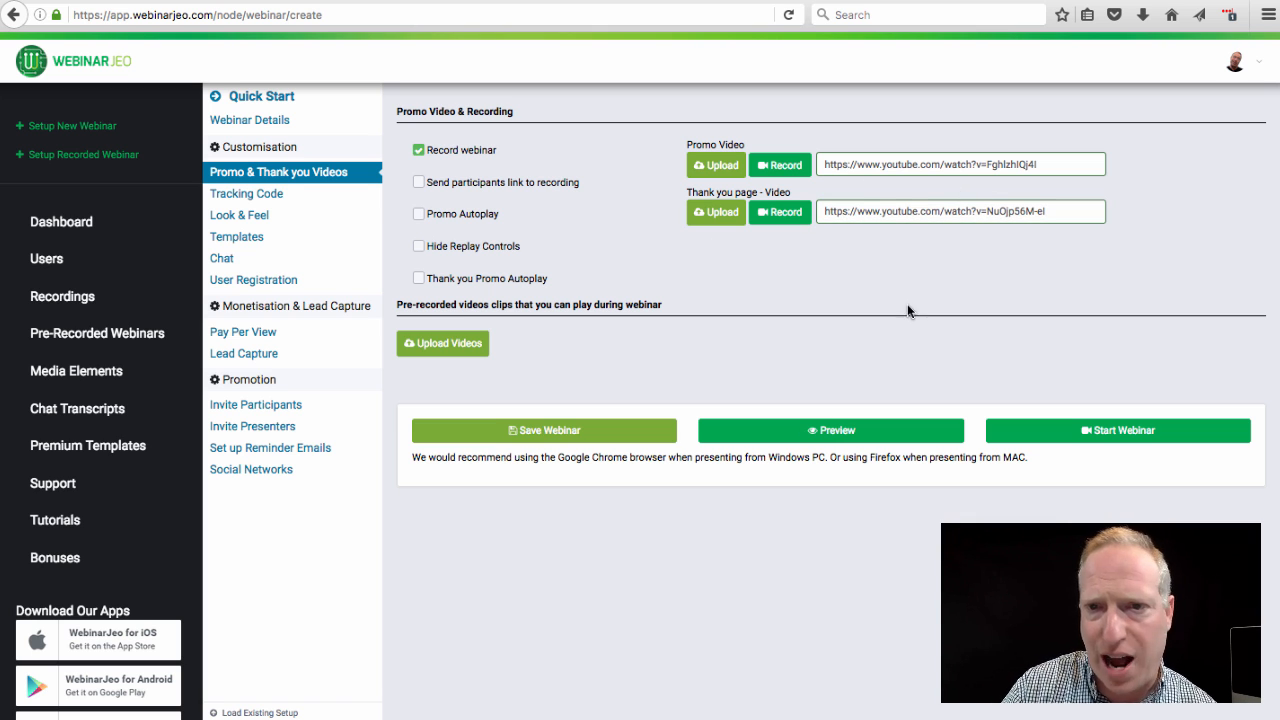
Step: Switch to Google Chrome to view the generic webinar videos in the YouTube video manager, and return to the webinar setup in Firefox
{"action": "mouse_move", "coordinate": [657, 712]}
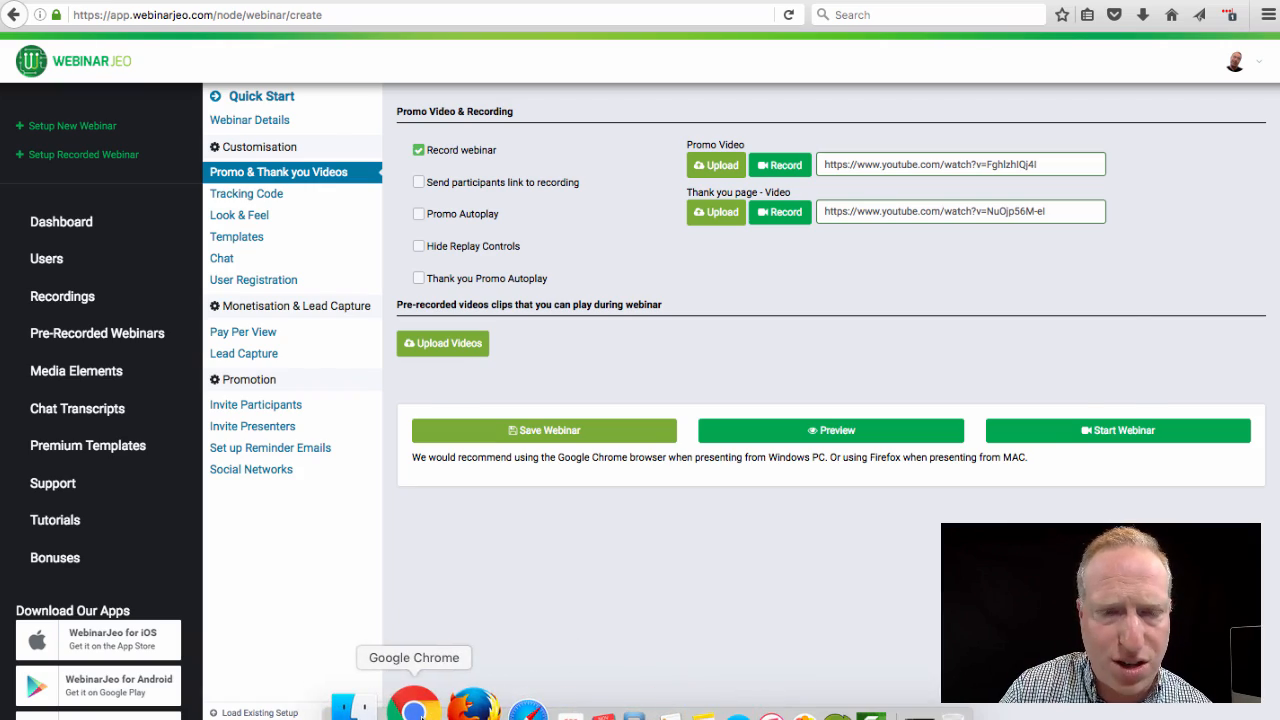
{"action": "left_click", "coordinate": [387, 710]}
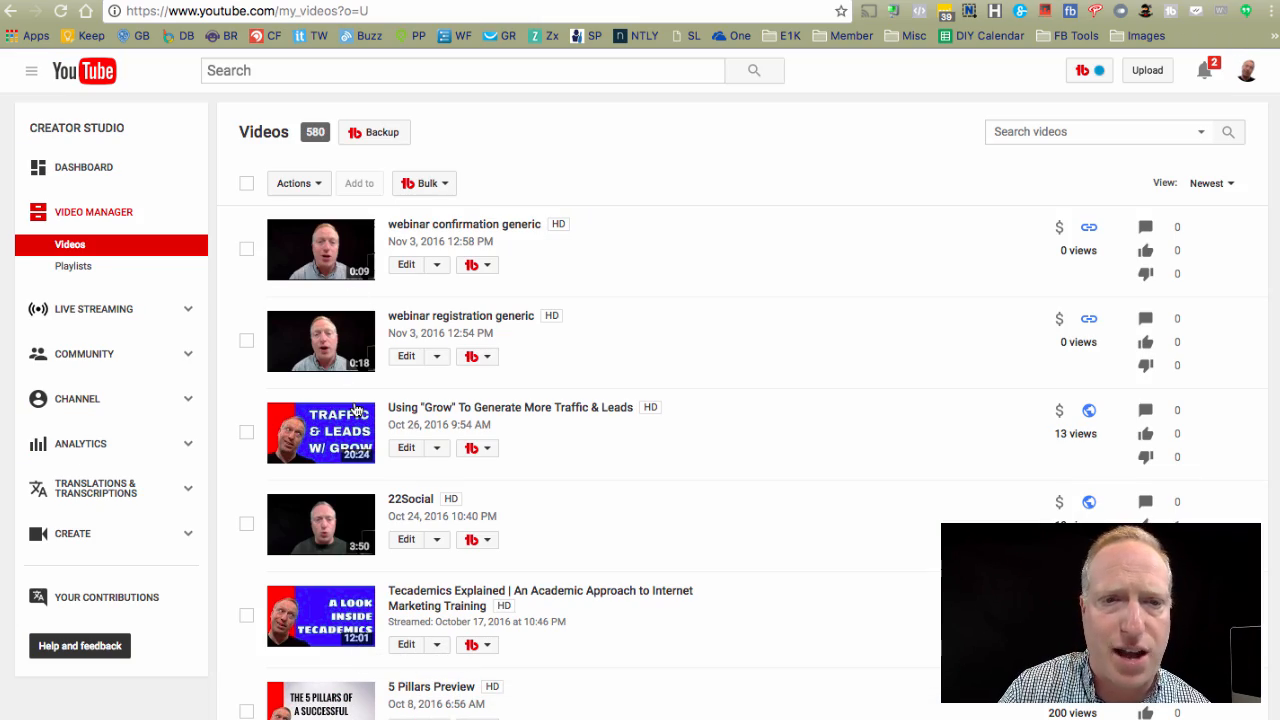
{"action": "key", "text": "ctrl+Up"}
{"action": "left_click", "coordinate": [288, 346]}
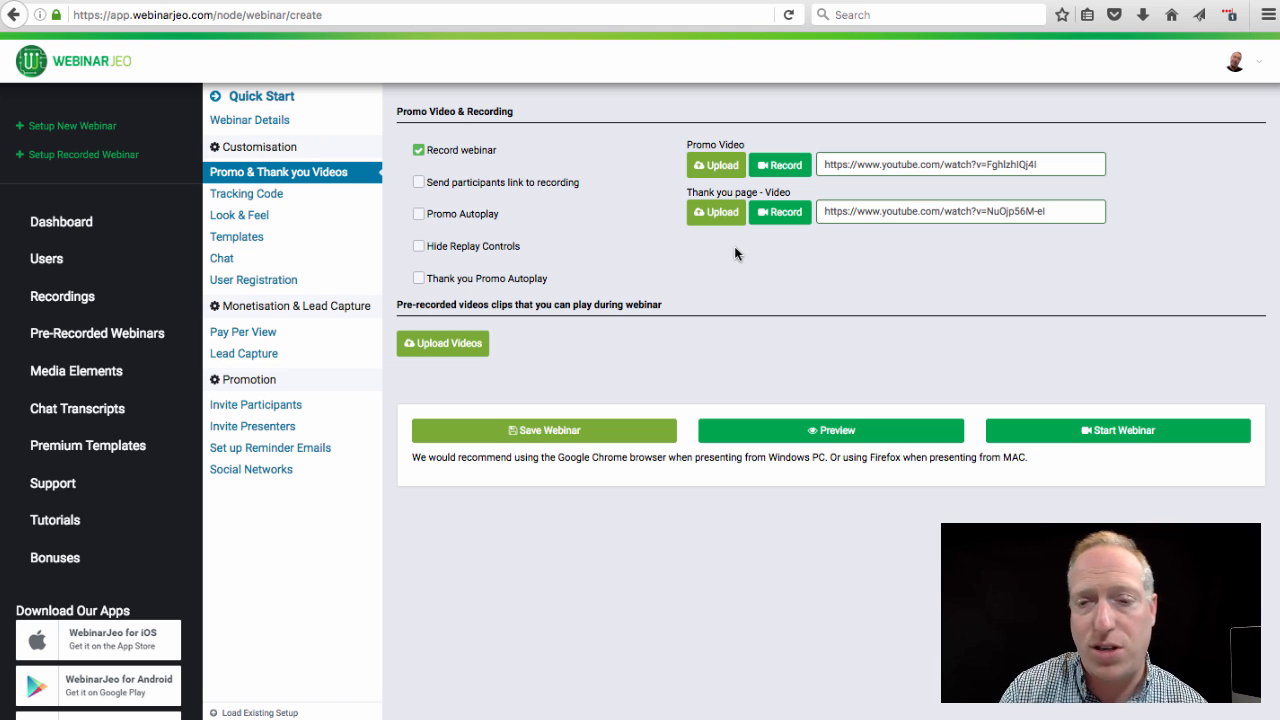
Step: Save the new webinar and open its link from the upcoming webinars list in a new browser tab
{"action": "left_click", "coordinate": [577, 440]}
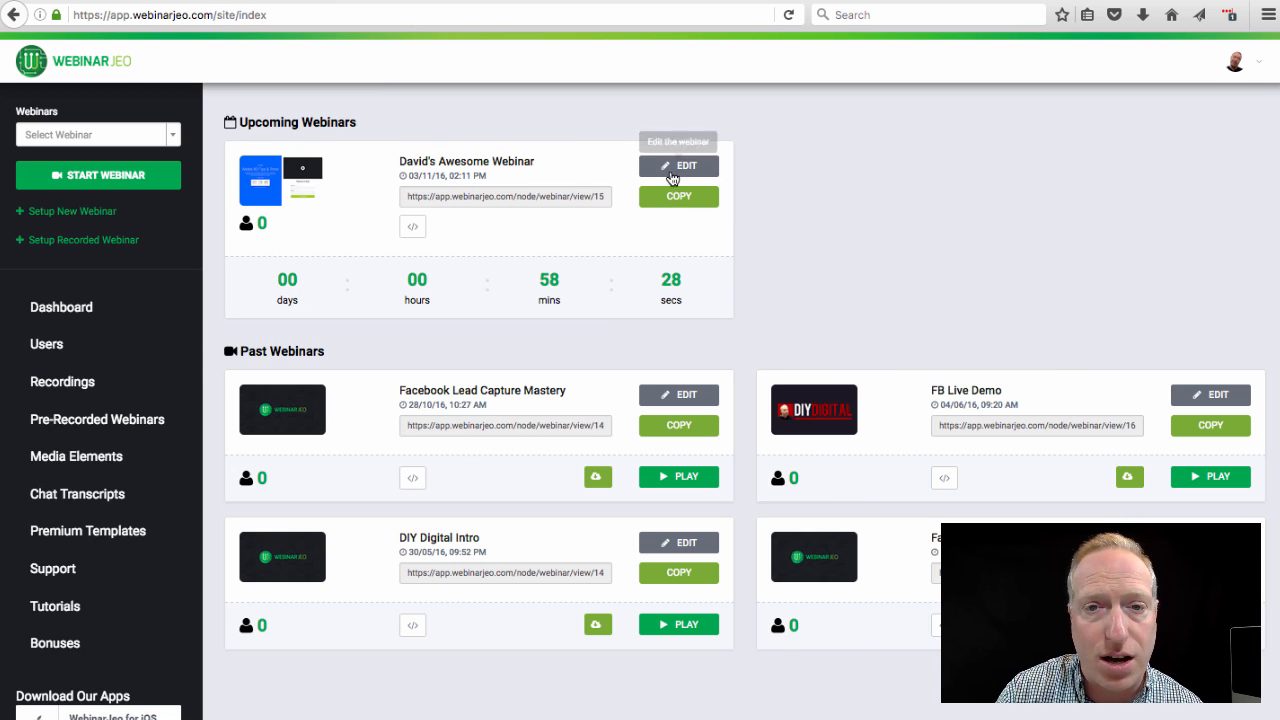
{"action": "left_click", "coordinate": [512, 196]}
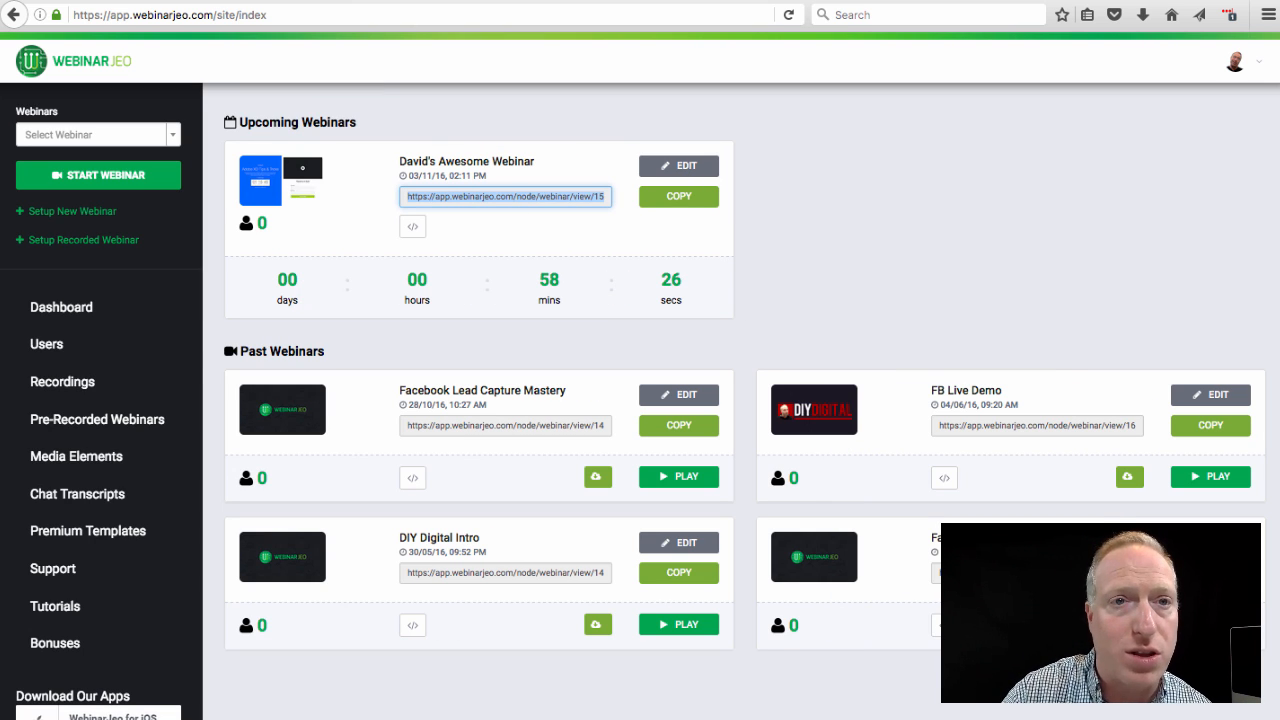
{"action": "key", "text": "super+t"}
{"action": "type", "text": "https://app.webinarjeo.com/node/webinar/view/15573-davids-awesome-webinar"}
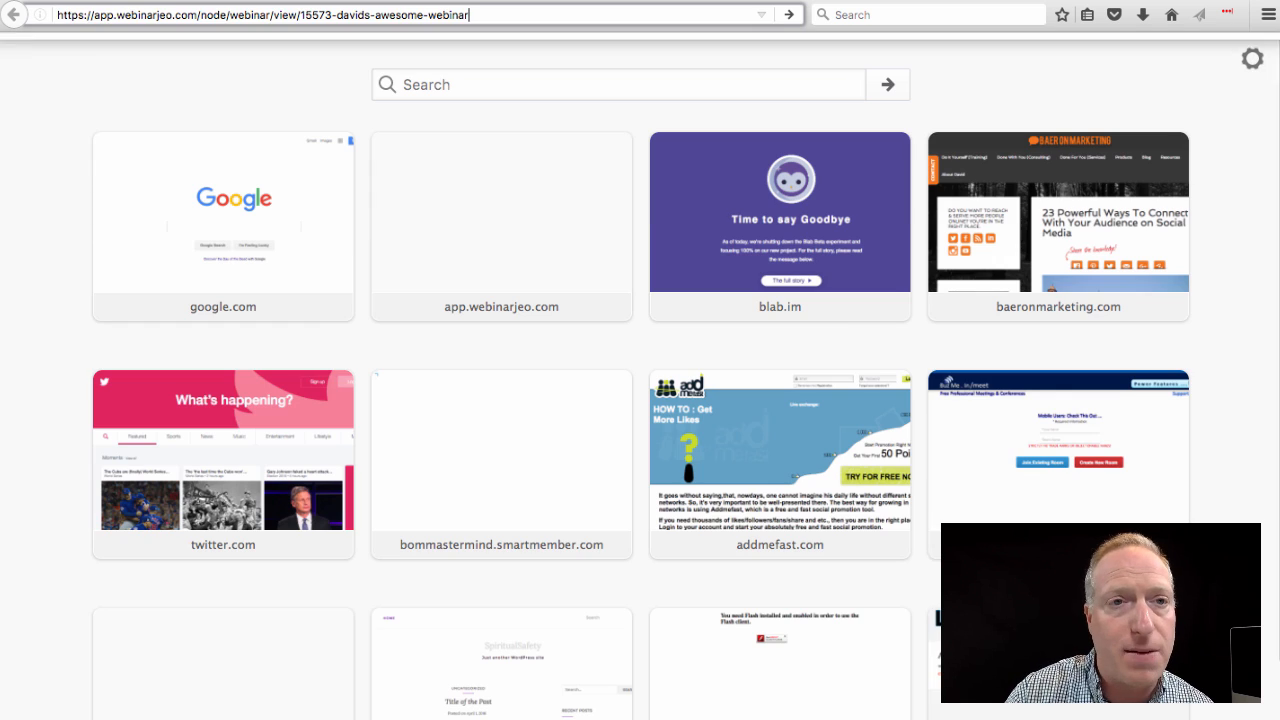
{"action": "key", "text": "Return"}
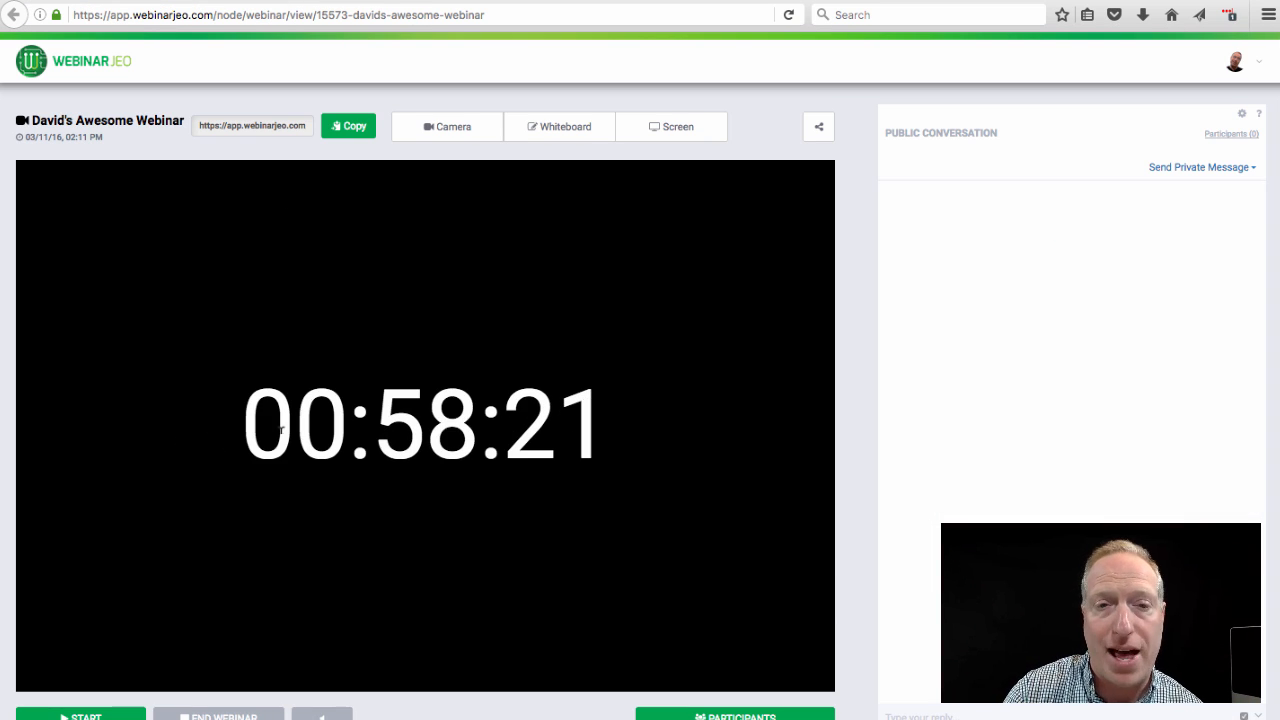
Step: Look over the Camera, Whiteboard and Screen presenting options in the webinar room
{"action": "left_click", "coordinate": [438, 124]}
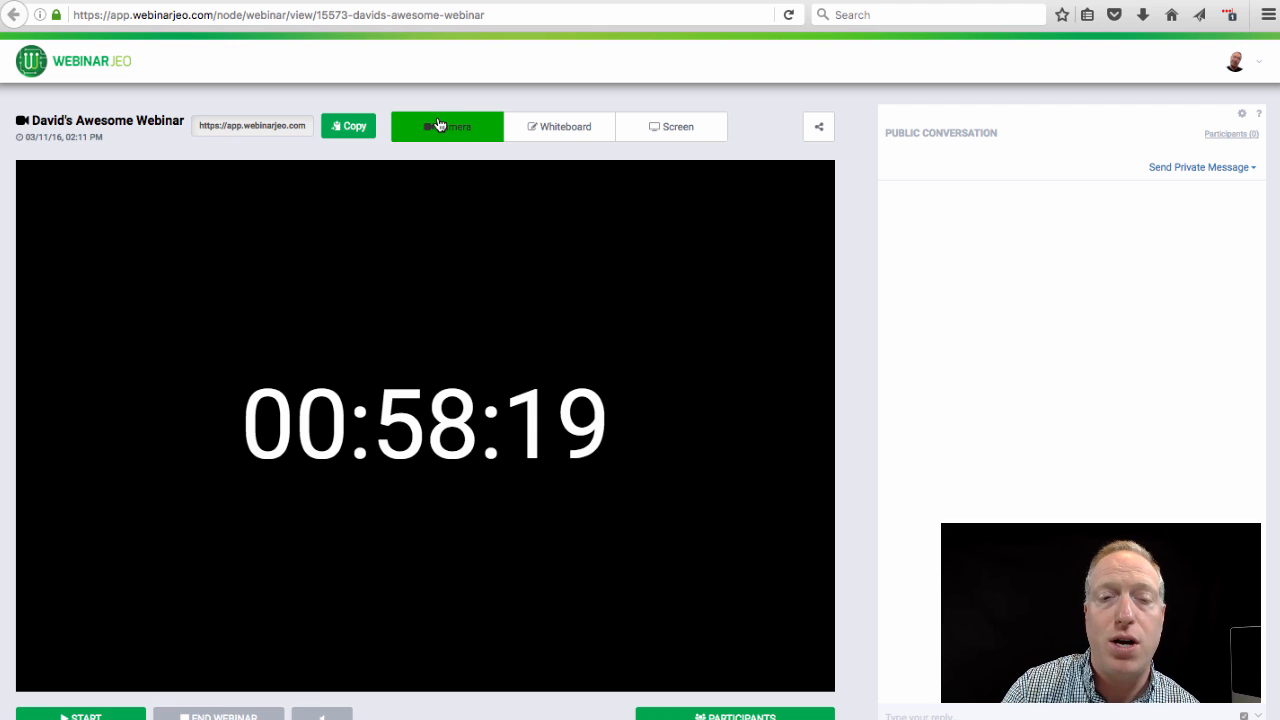
{"action": "left_click", "coordinate": [560, 127]}
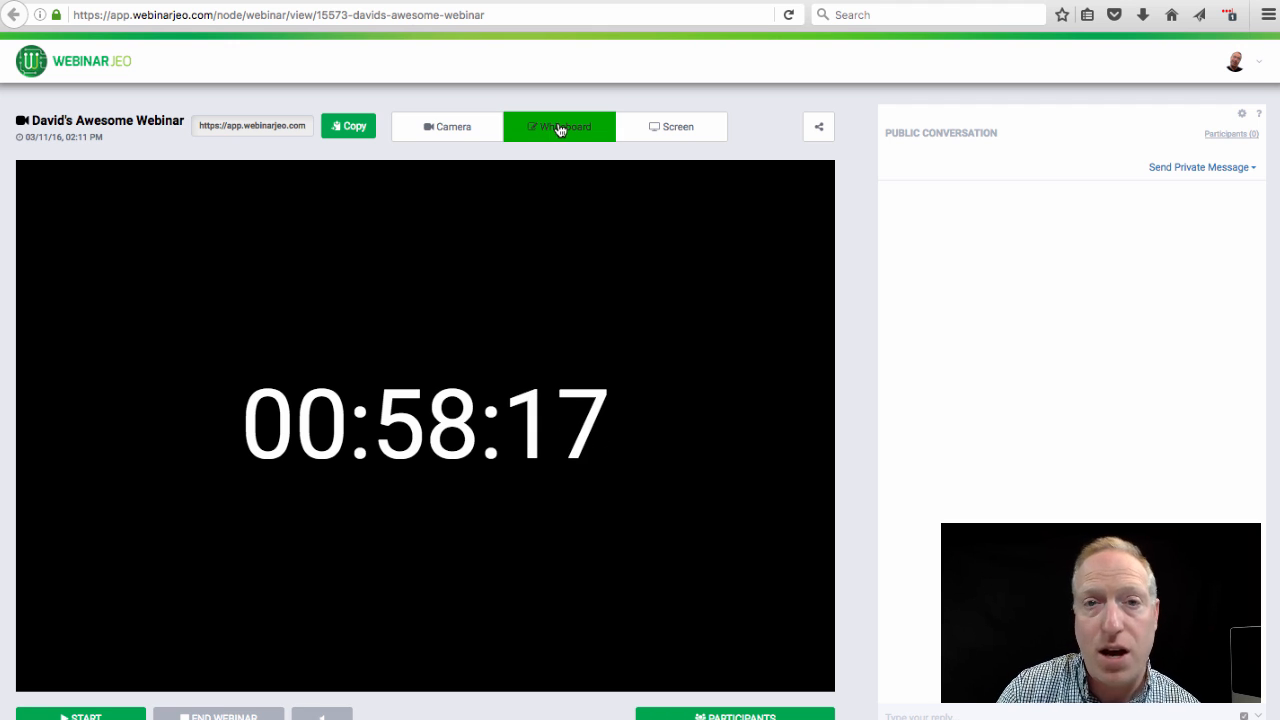
{"action": "left_click", "coordinate": [682, 136]}
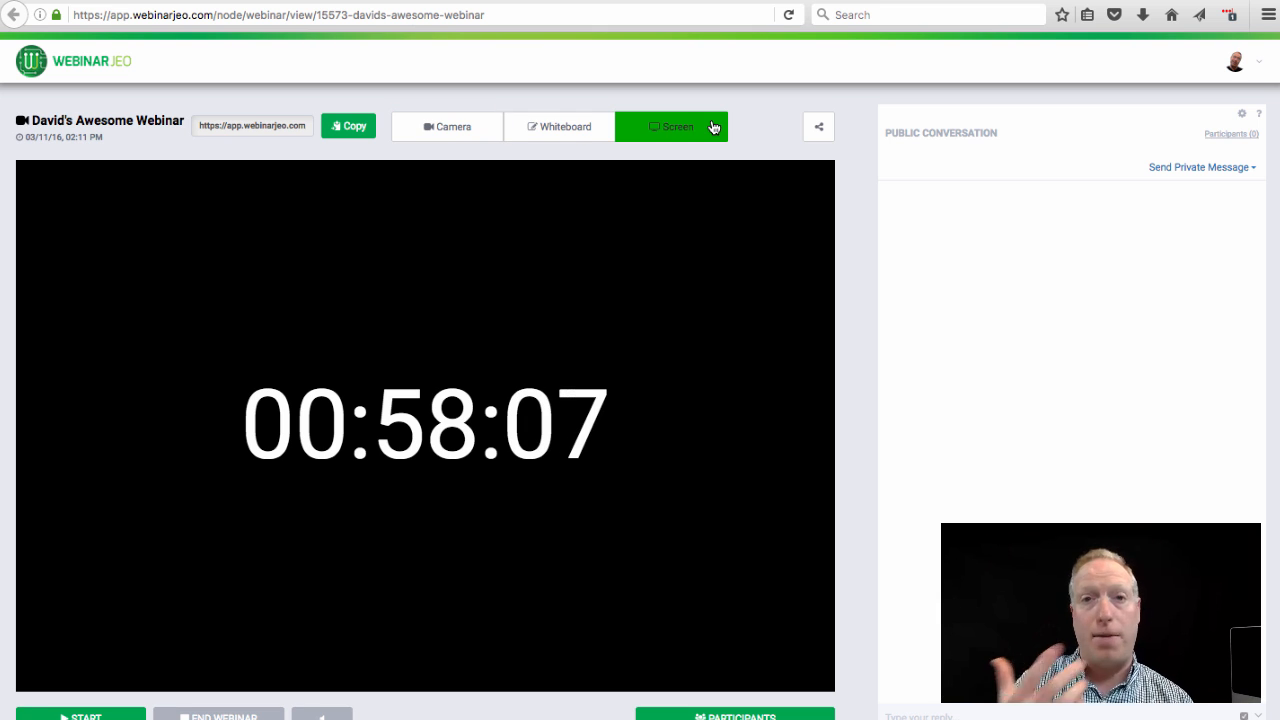
Step: Copy the webinar room's address and load it in a new private window to see the participant's view
{"action": "left_click", "coordinate": [483, 7]}
{"action": "key", "text": "super+c"}
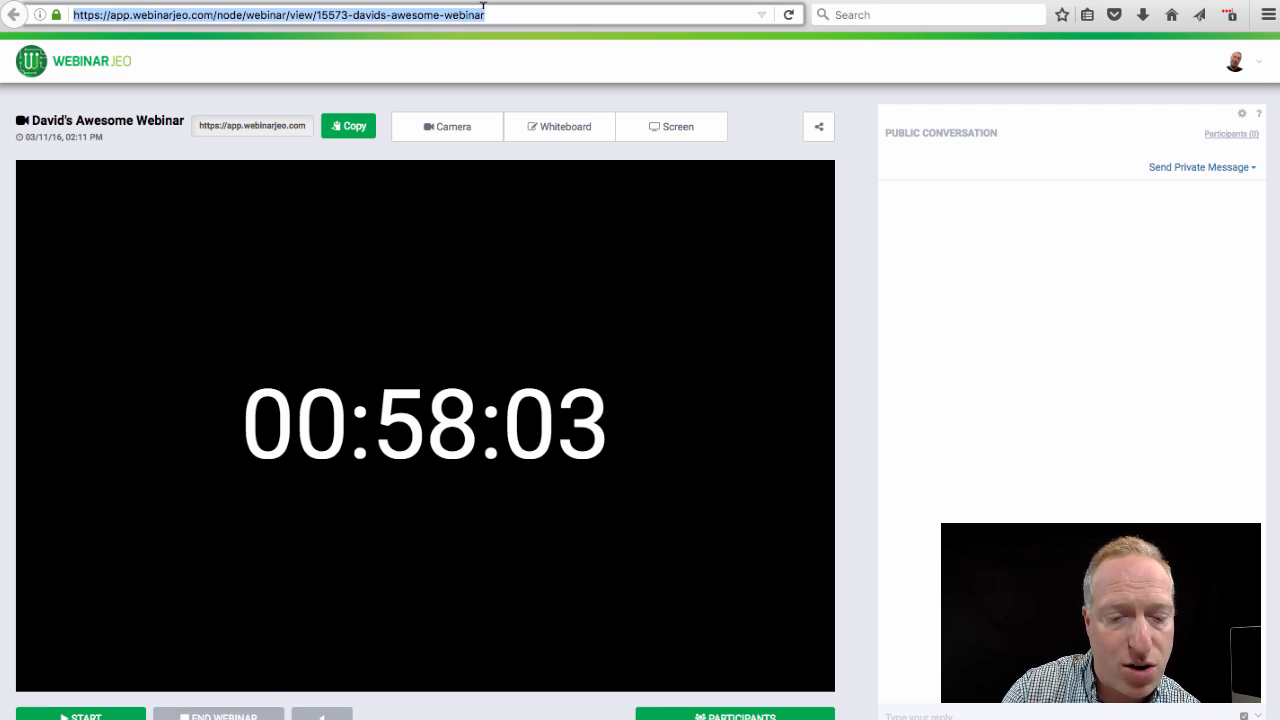
{"action": "left_click", "coordinate": [118, 0]}
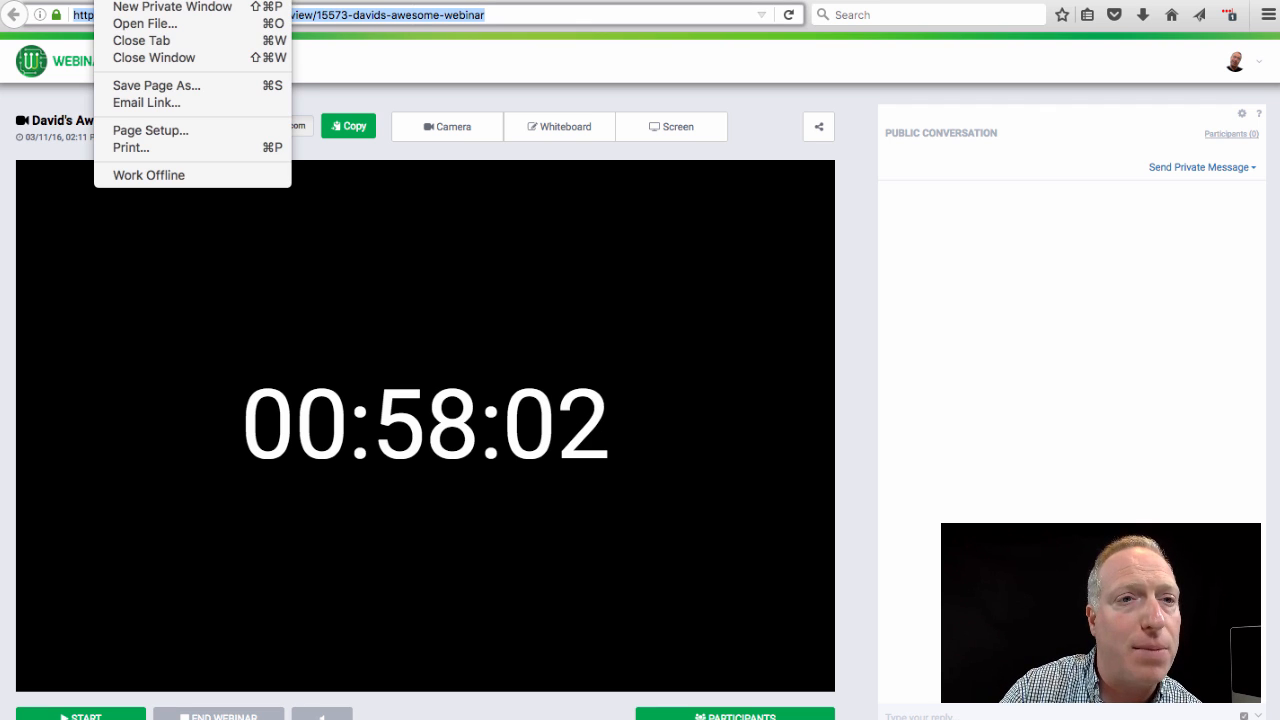
{"action": "left_click", "coordinate": [122, 6]}
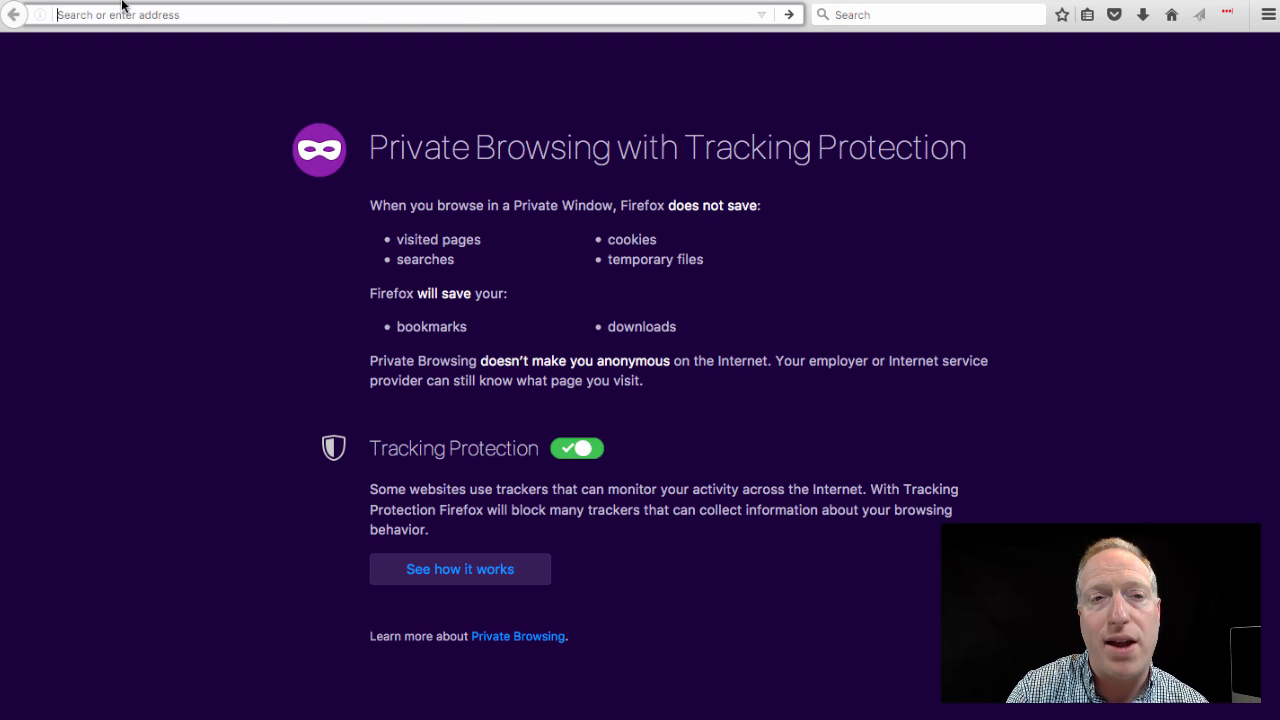
{"action": "key", "text": "super+v"}
{"action": "key", "text": "Return"}
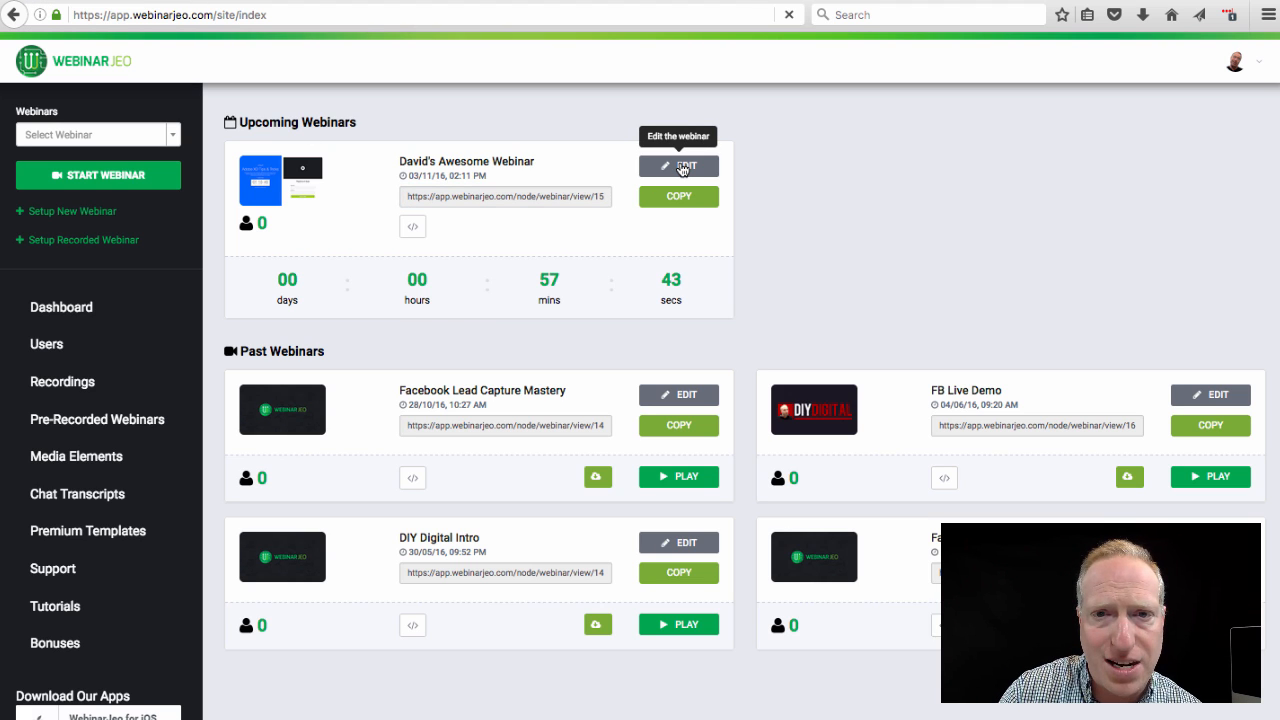
Step: Enable Promo Autoplay and Thank you Promo Autoplay for the upcoming webinar and update it
{"action": "left_click", "coordinate": [683, 167]}
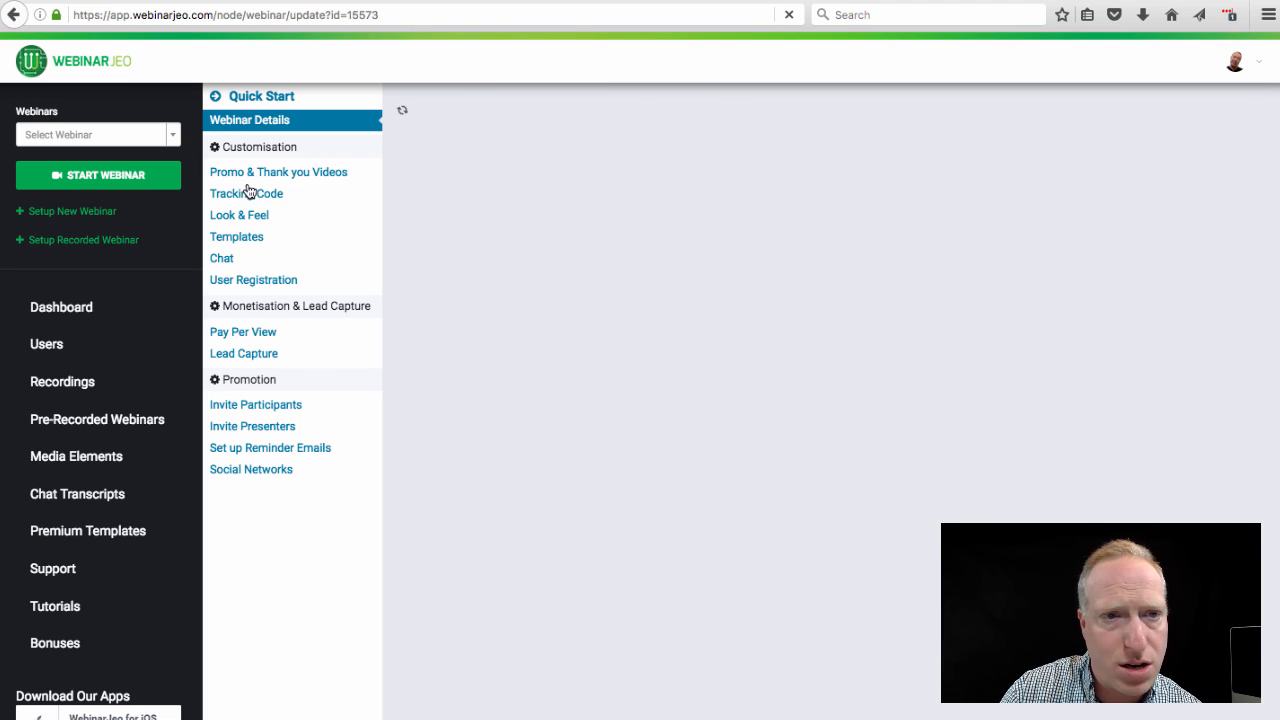
{"action": "left_click", "coordinate": [221, 174]}
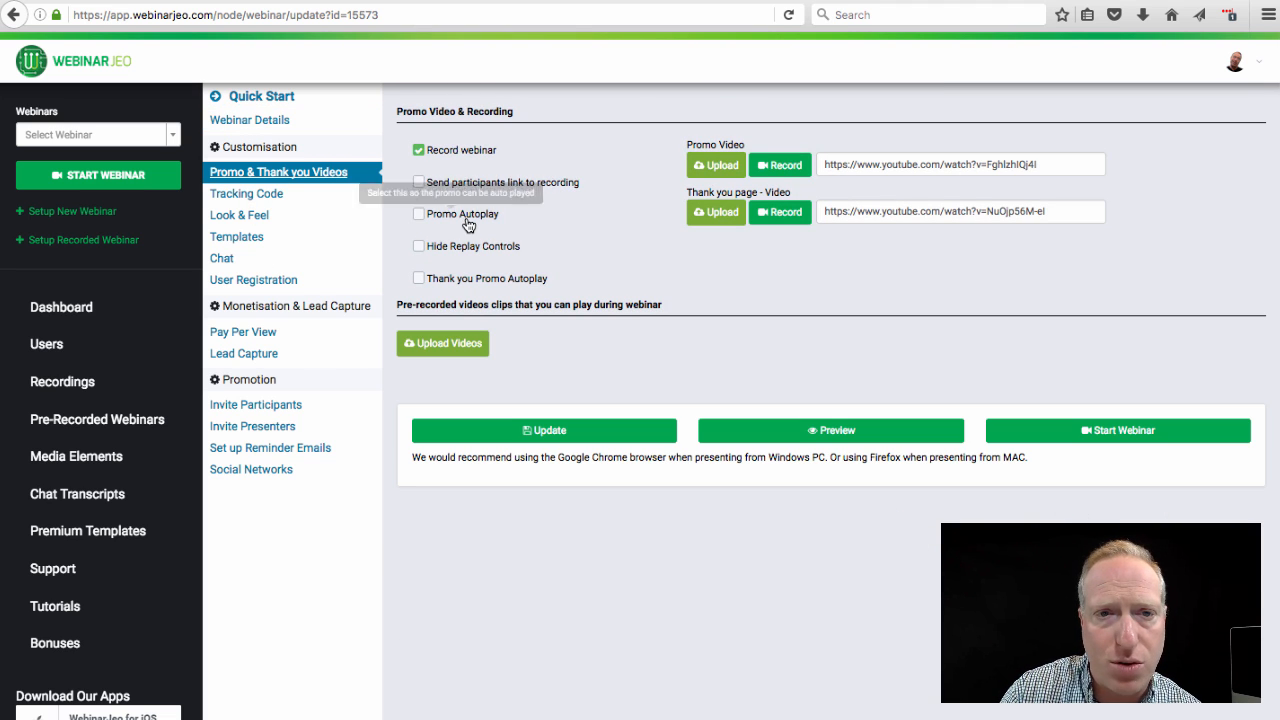
{"action": "left_click", "coordinate": [419, 215]}
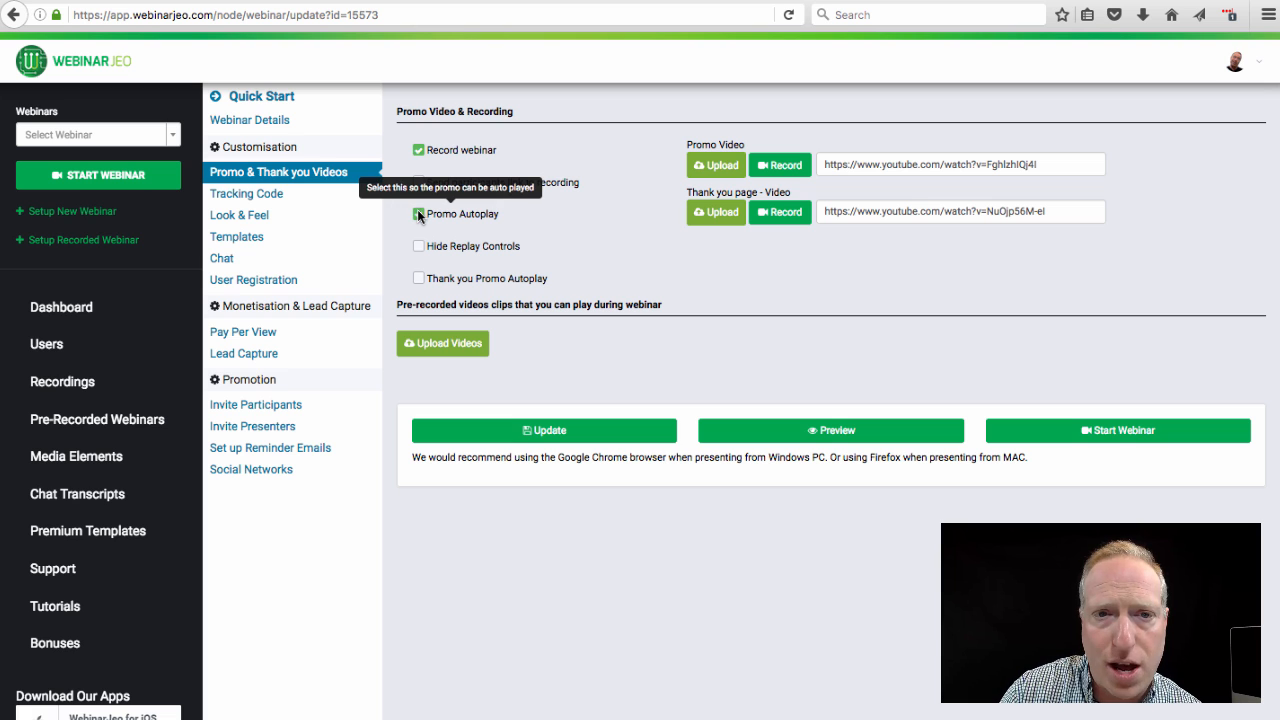
{"action": "left_click", "coordinate": [419, 279]}
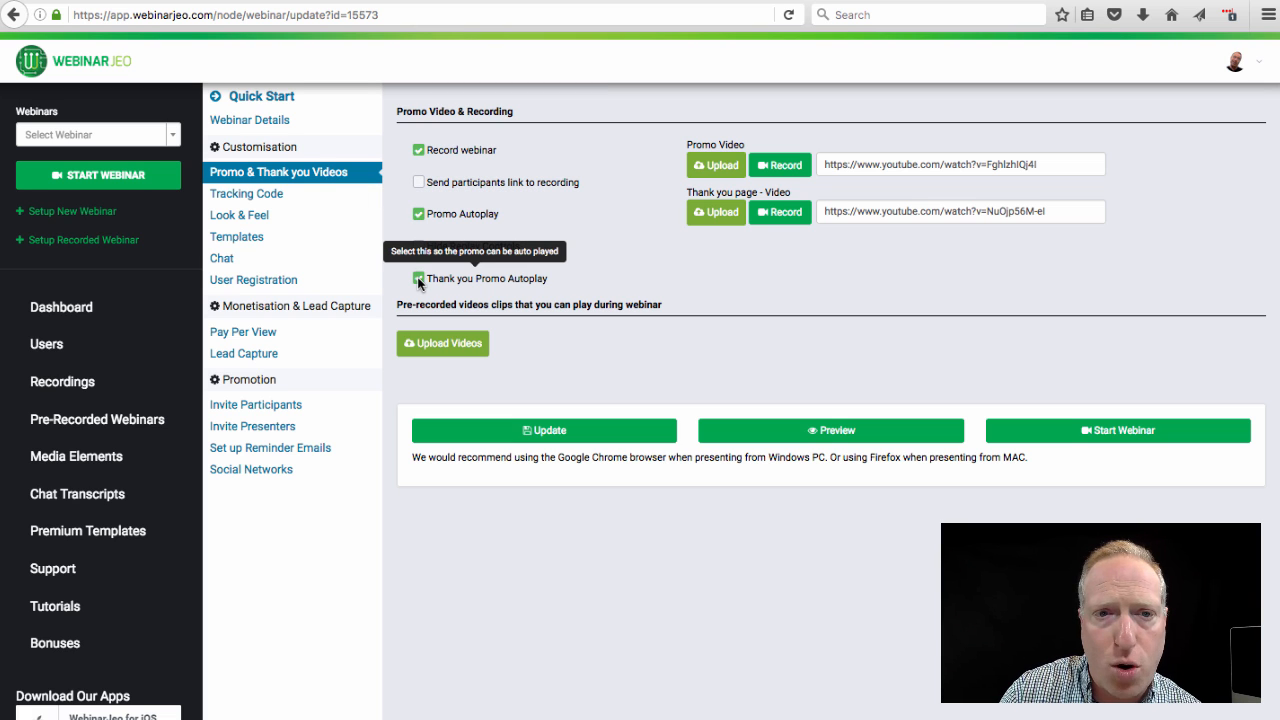
{"action": "left_click", "coordinate": [496, 431]}
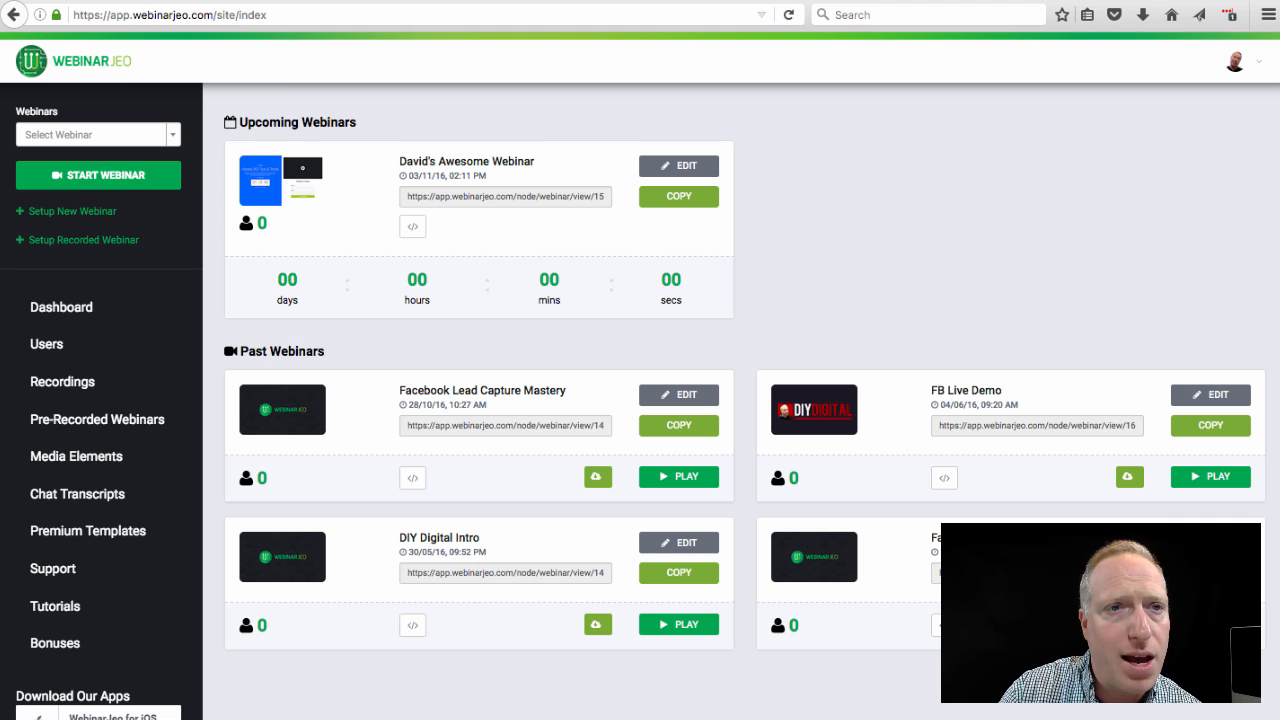
Step: Reopen the upcoming webinar's details and look through the Register Page, Thank You Page and Webinar Page description editors
{"action": "left_click", "coordinate": [108, 0]}
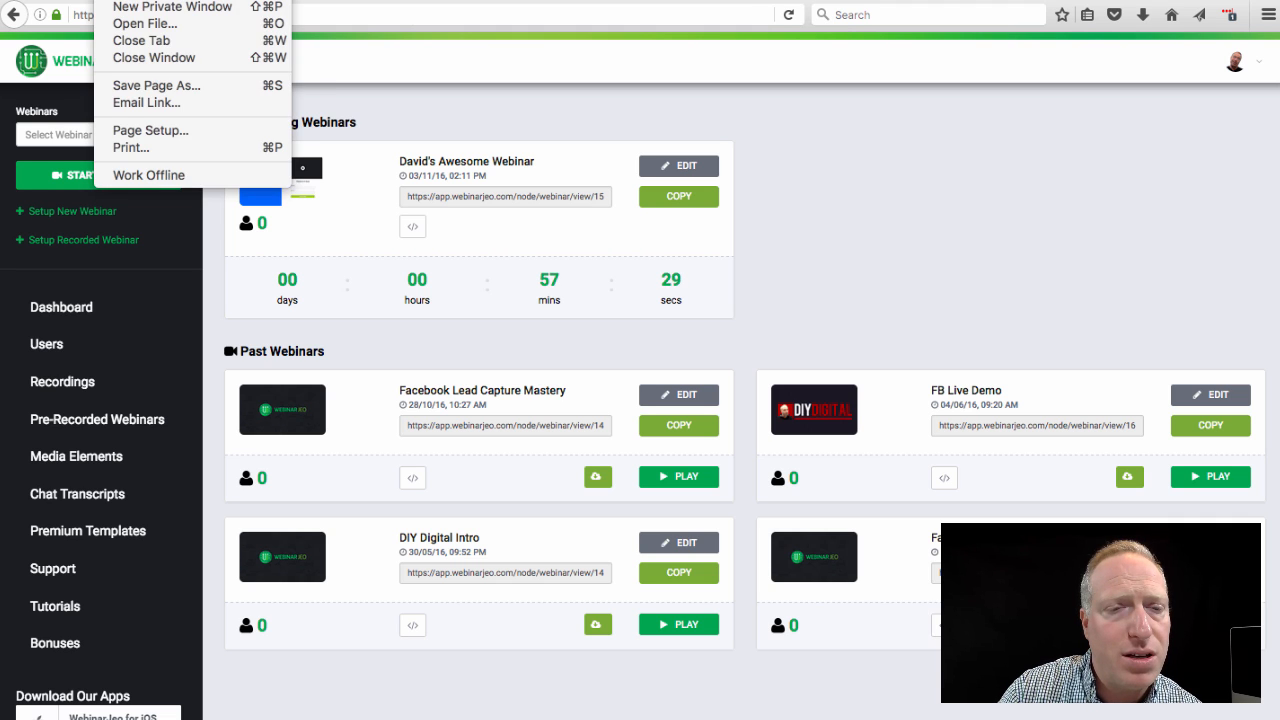
{"action": "left_click", "coordinate": [108, 0]}
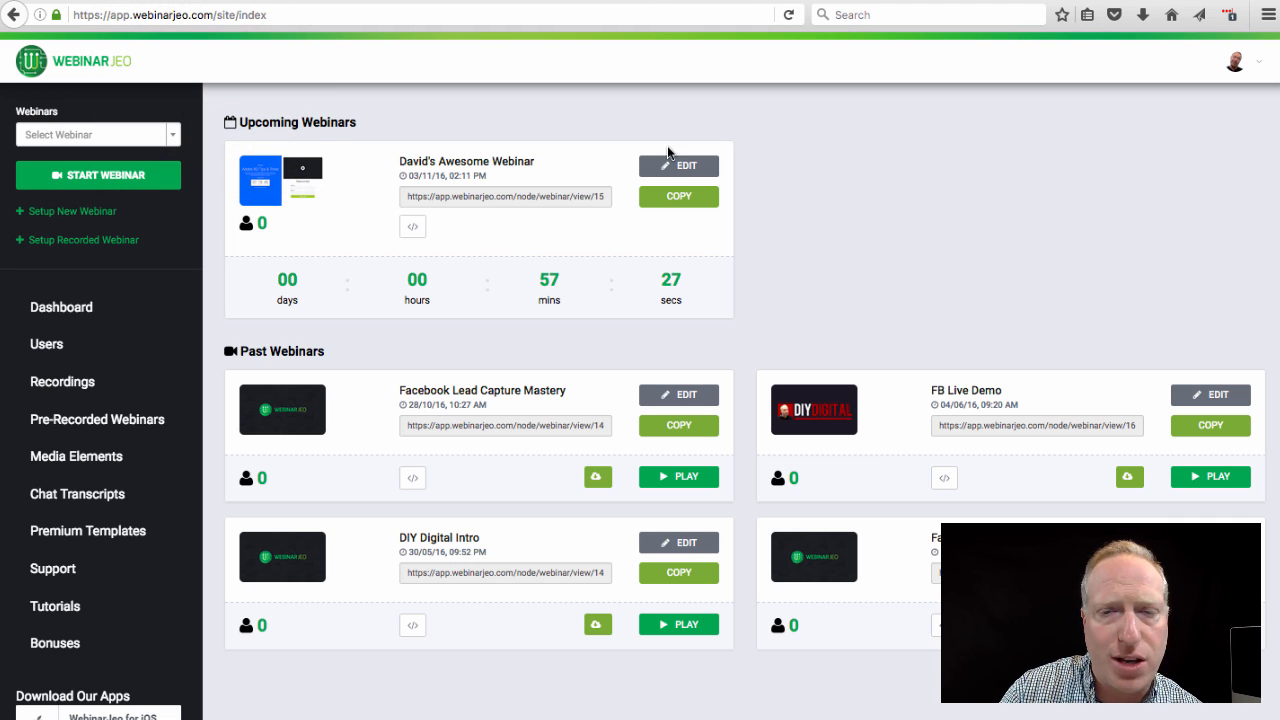
{"action": "left_click", "coordinate": [664, 172]}
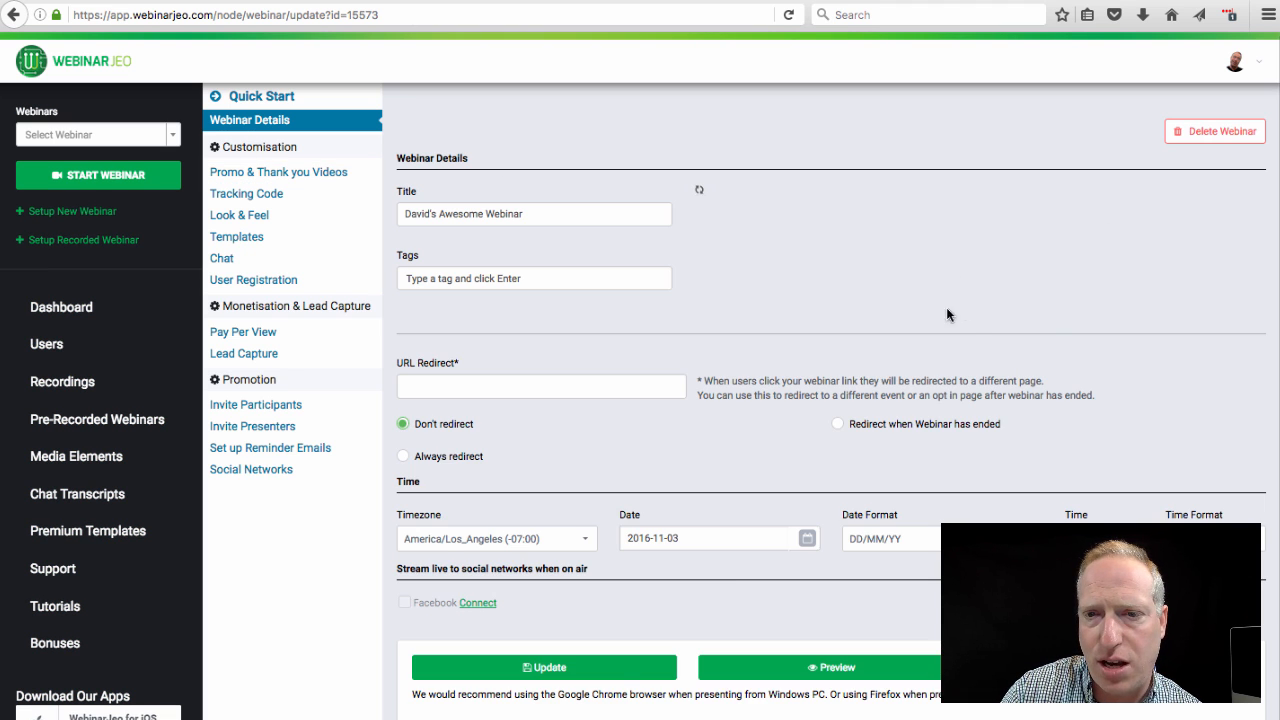
{"action": "left_click_drag", "start_coordinate": [1118, 355], "coordinate": [772, 340]}
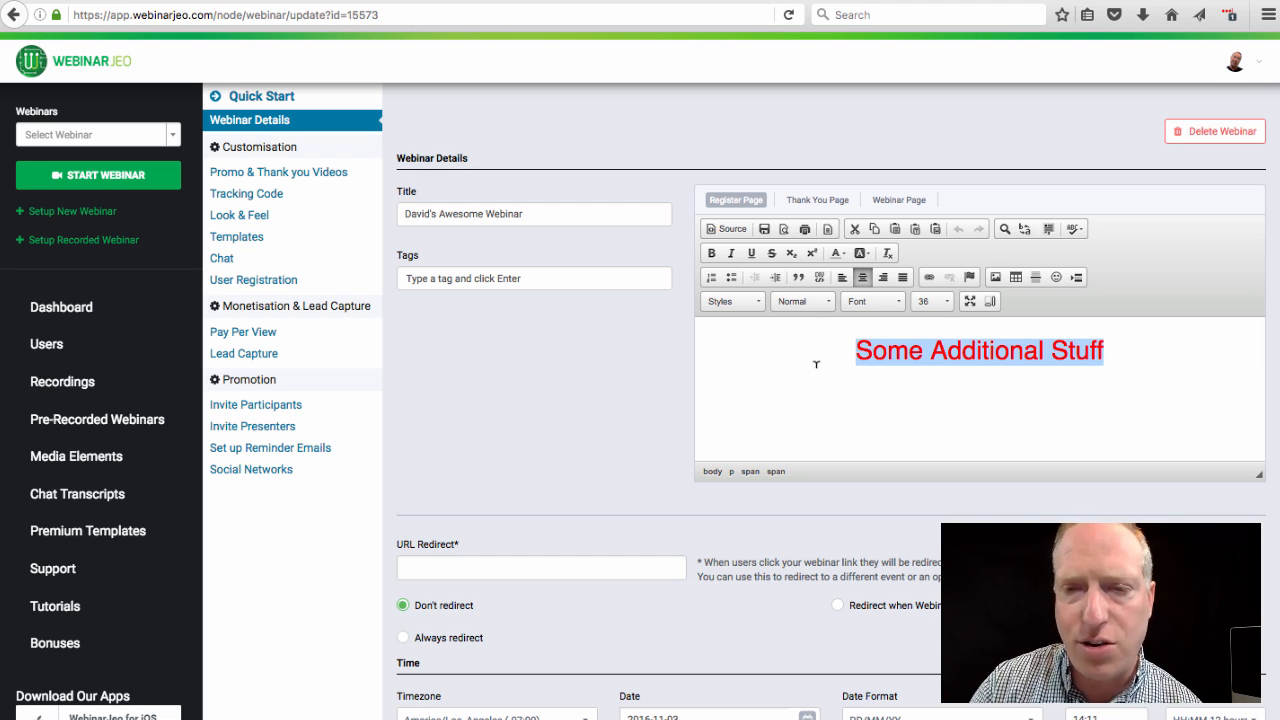
{"action": "left_click", "coordinate": [808, 200]}
{"action": "left_click", "coordinate": [905, 205]}
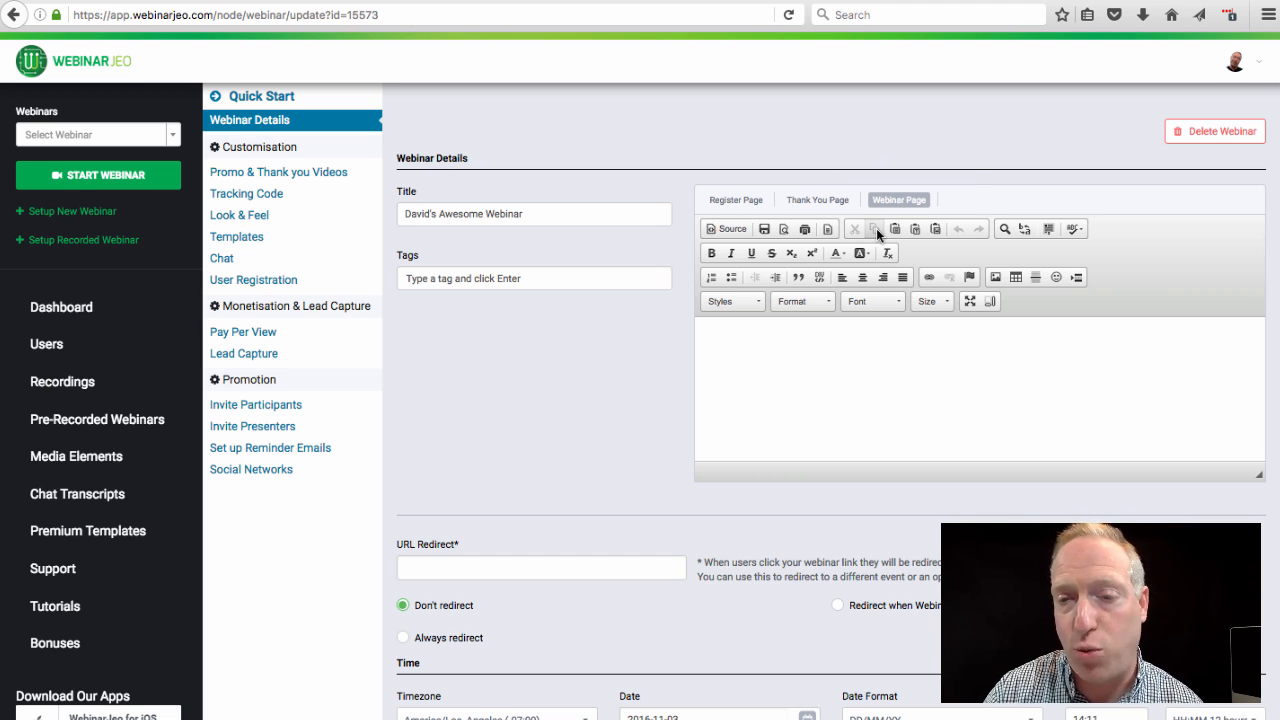
Step: Extend the Register Page description to read "Some Additional Stuff Goes Here" and update the webinar
{"action": "left_click", "coordinate": [737, 201]}
{"action": "left_click", "coordinate": [1155, 367]}
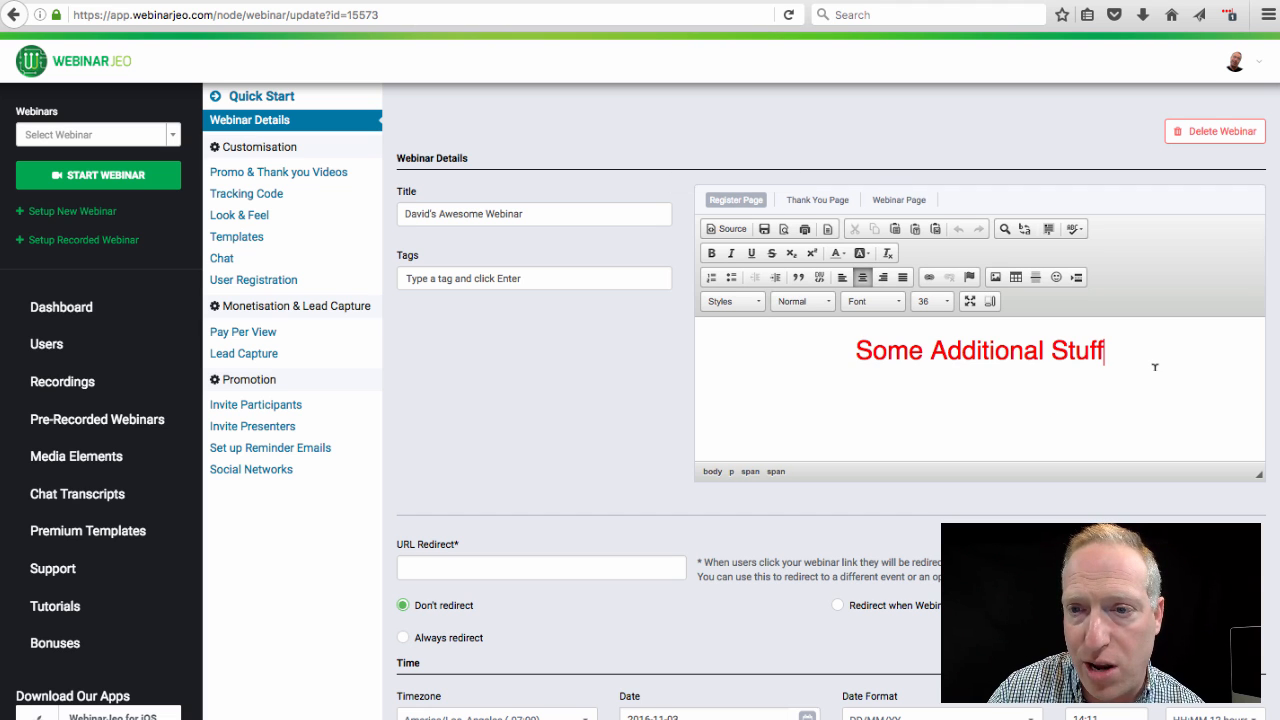
{"action": "type", "text": "Go"}
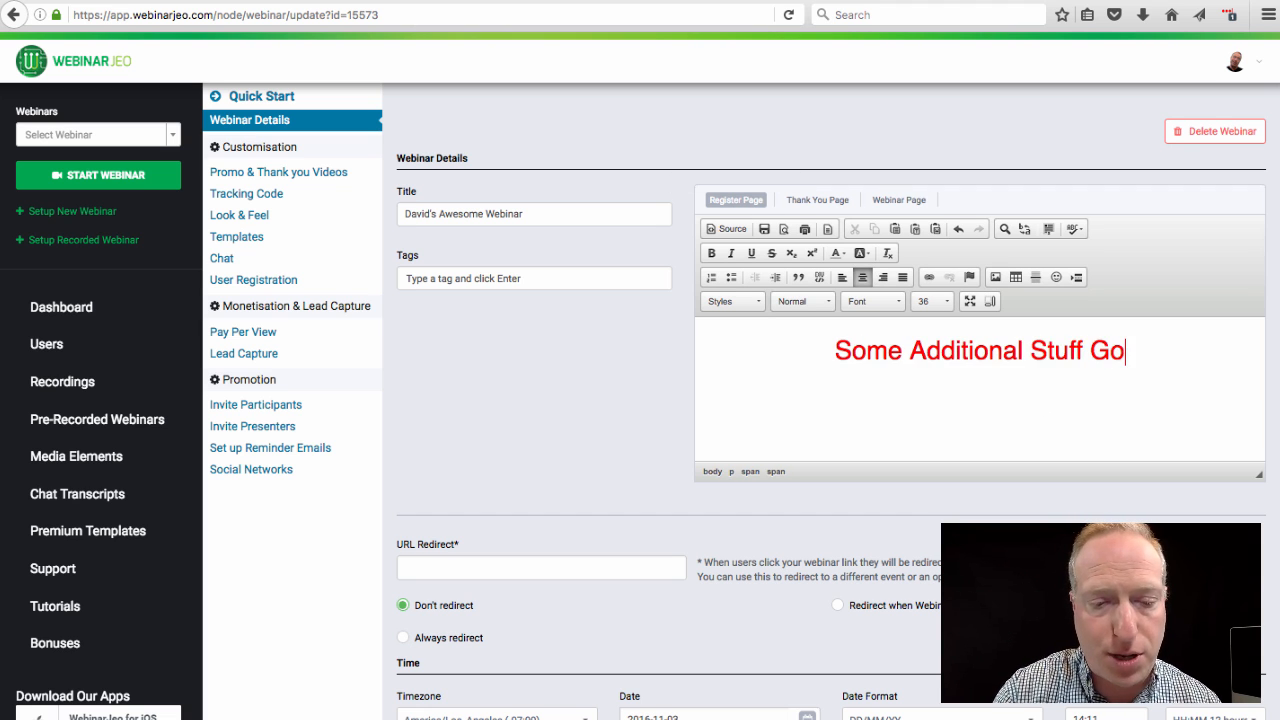
{"action": "type", "text": "es Here"}
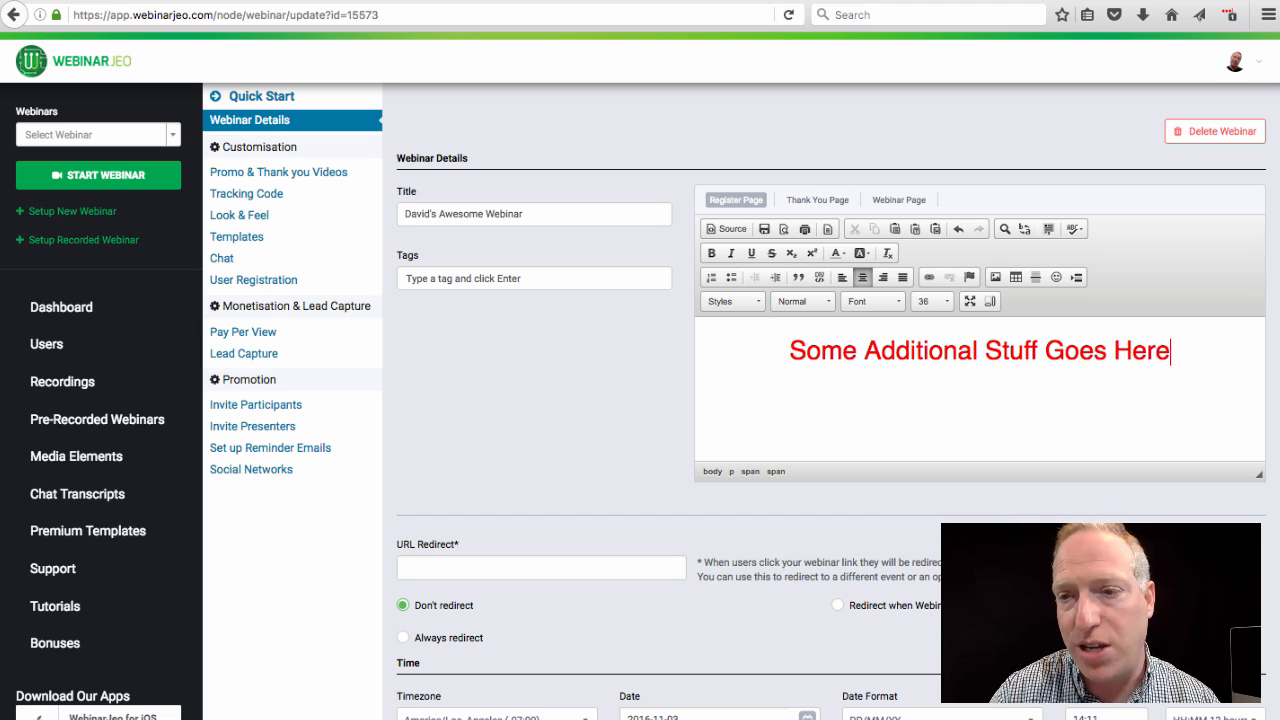
{"action": "scroll", "coordinate": [537, 457], "scroll_direction": "down", "scroll_amount": 3}
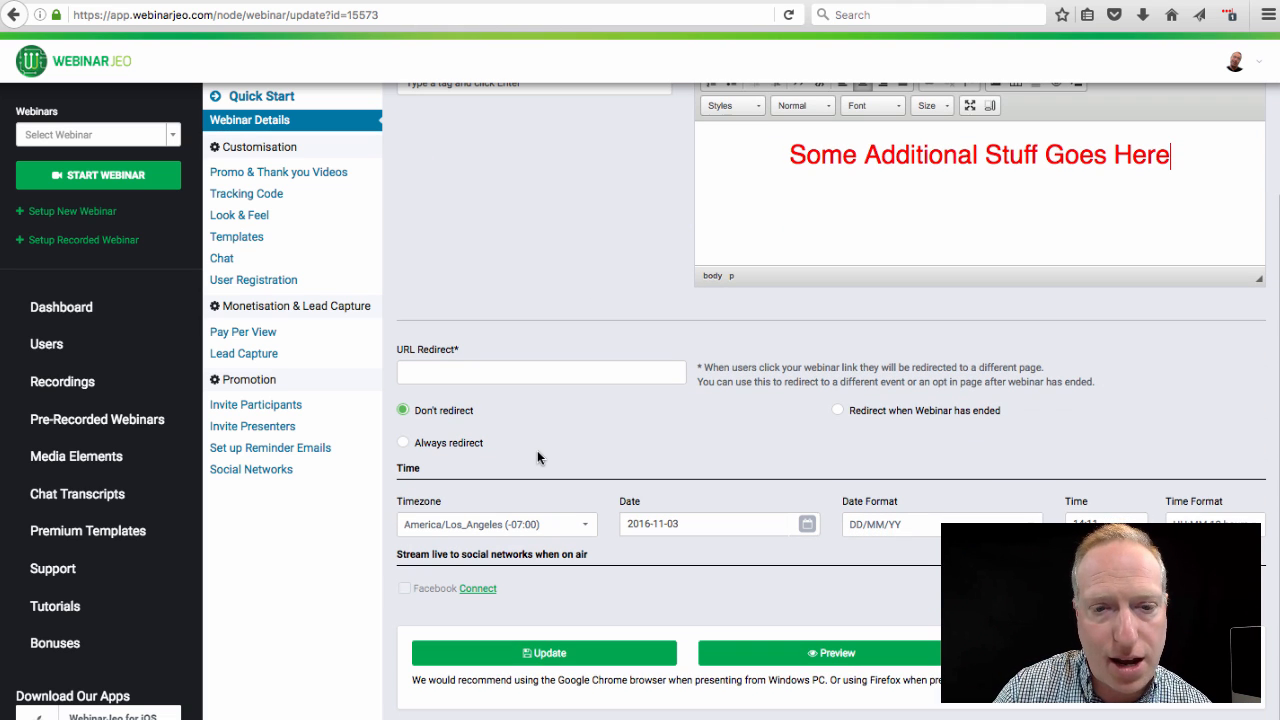
{"action": "left_click", "coordinate": [543, 660]}
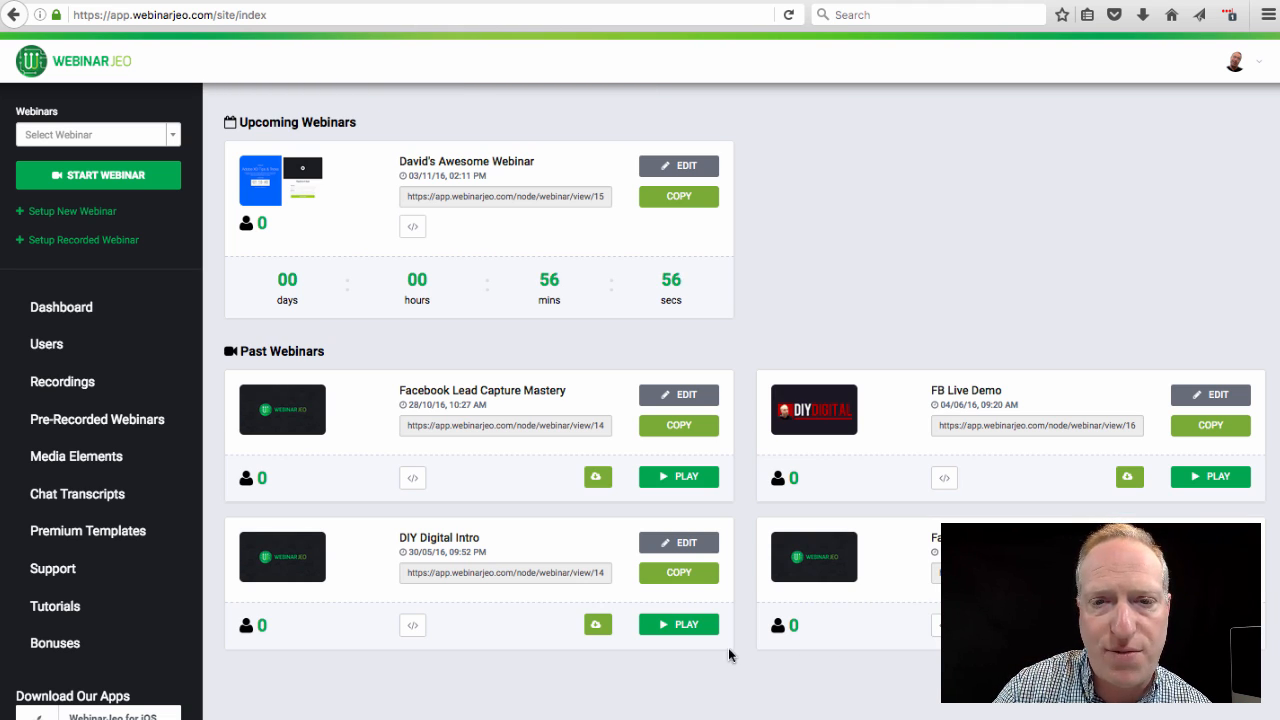
Step: Open the upcoming webinar's link in a new private window to check the updated registration page
{"action": "left_click", "coordinate": [481, 196]}
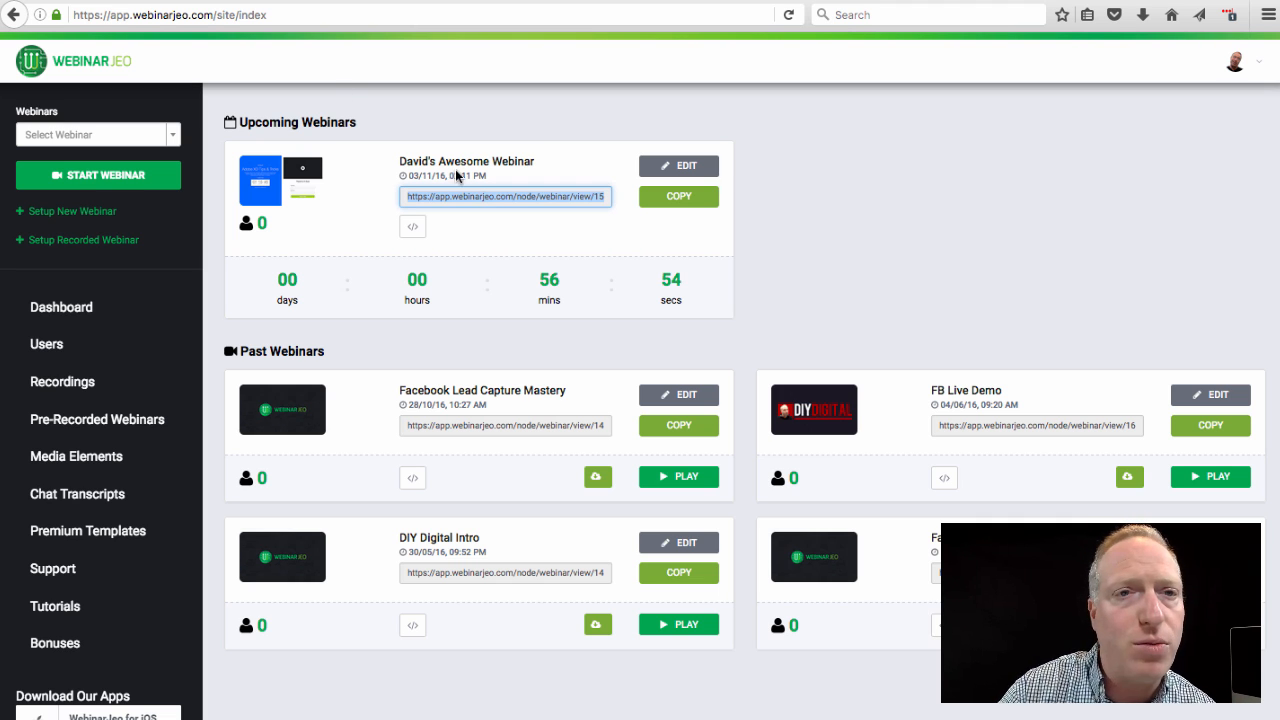
{"action": "left_click", "coordinate": [114, 0]}
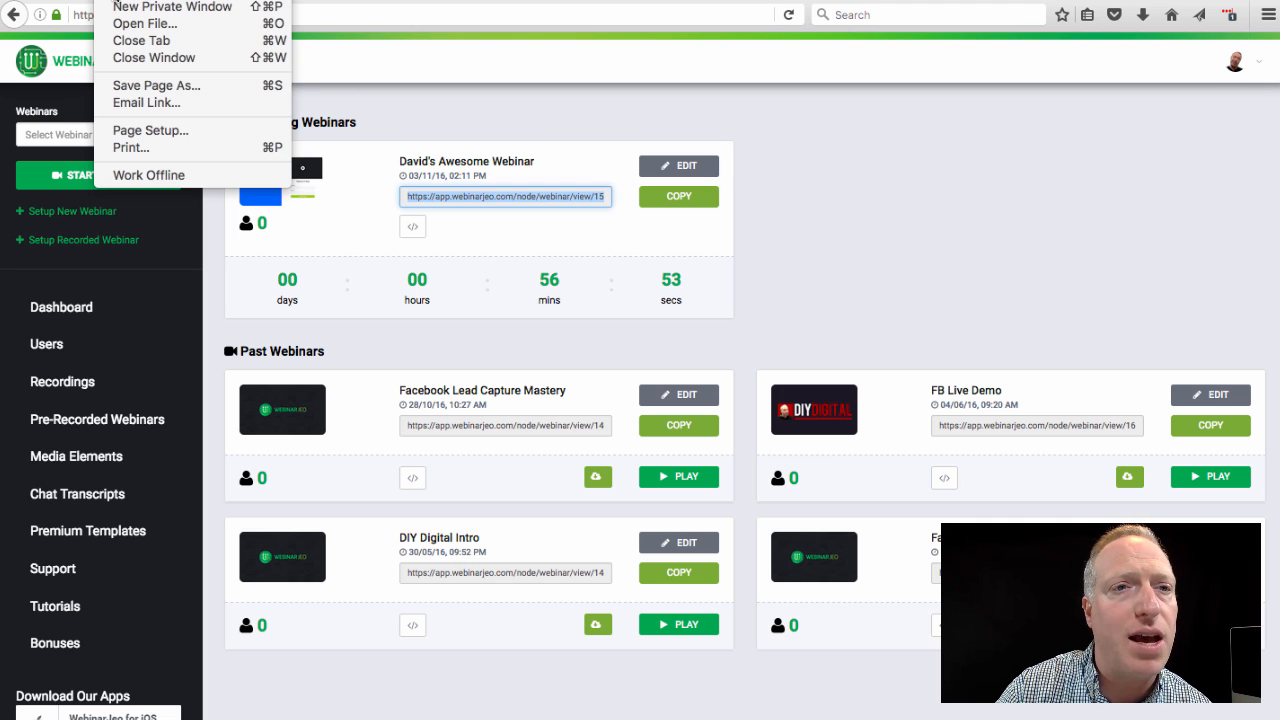
{"action": "left_click", "coordinate": [114, 5]}
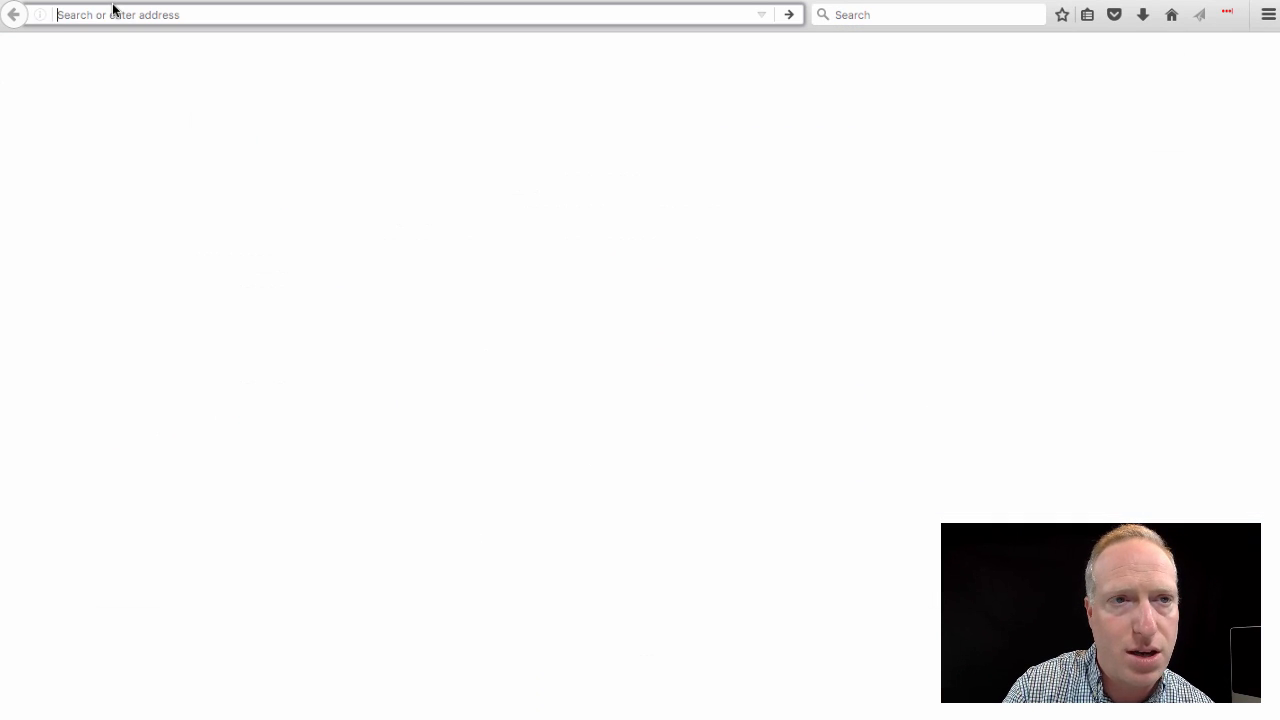
{"action": "type", "text": "https://app.webinarjeo.com/node/webinar/view/15573-davids-awesome-webinar"}
{"action": "key", "text": "Return"}
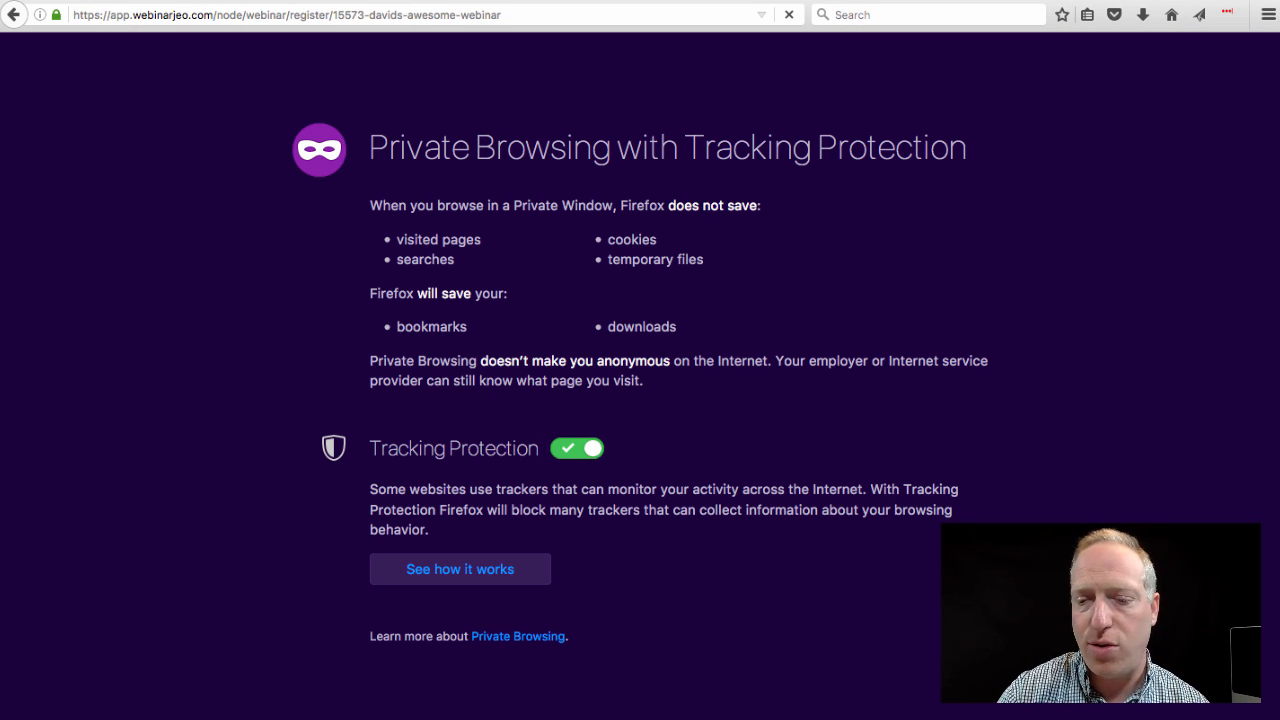
Step: Lower the system volume for the promo video's playback on the registration page, and close the private window
{"action": "key", "text": "XF86AudioLowerVolume"}
{"action": "key", "text": "XF86AudioLowerVolume"}
{"action": "key", "text": "XF86AudioLowerVolume"}
{"action": "key", "text": "XF86AudioLowerVolume"}
{"action": "key", "text": "XF86AudioLowerVolume"}
{"action": "key", "text": "XF86AudioLowerVolume"}
{"action": "key", "text": "XF86AudioLowerVolume"}
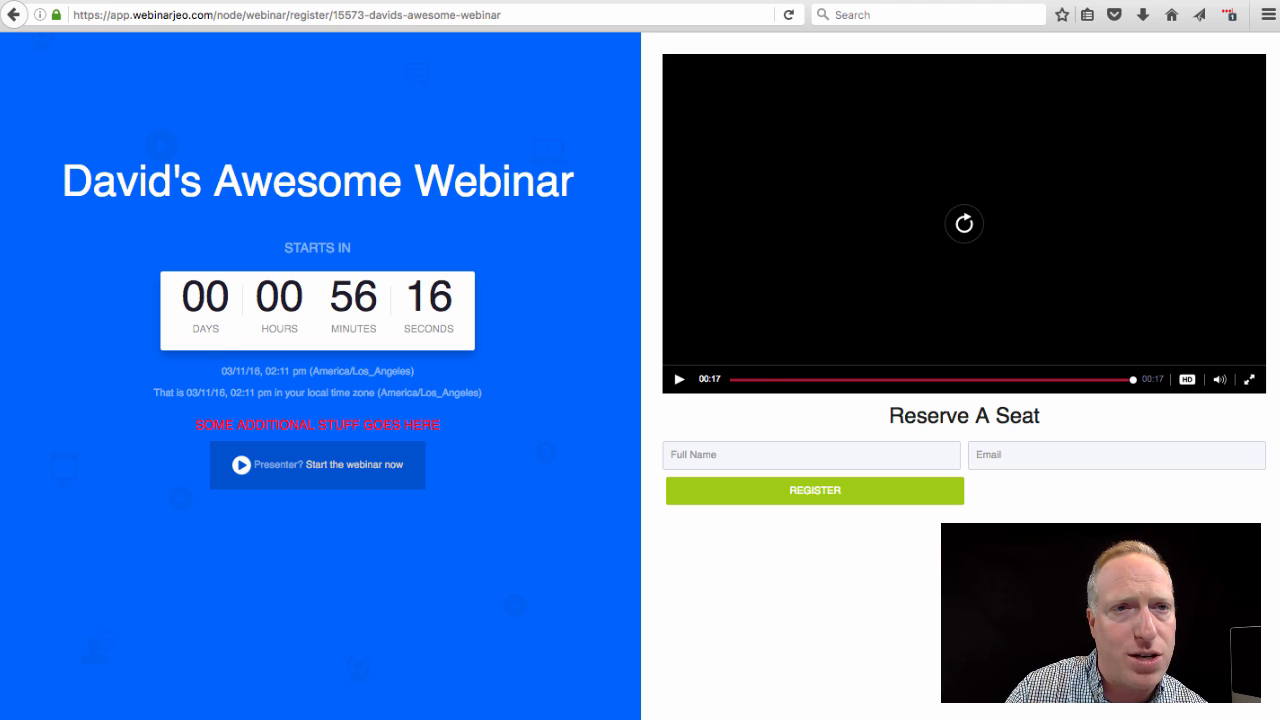
{"action": "key", "text": "super+w"}
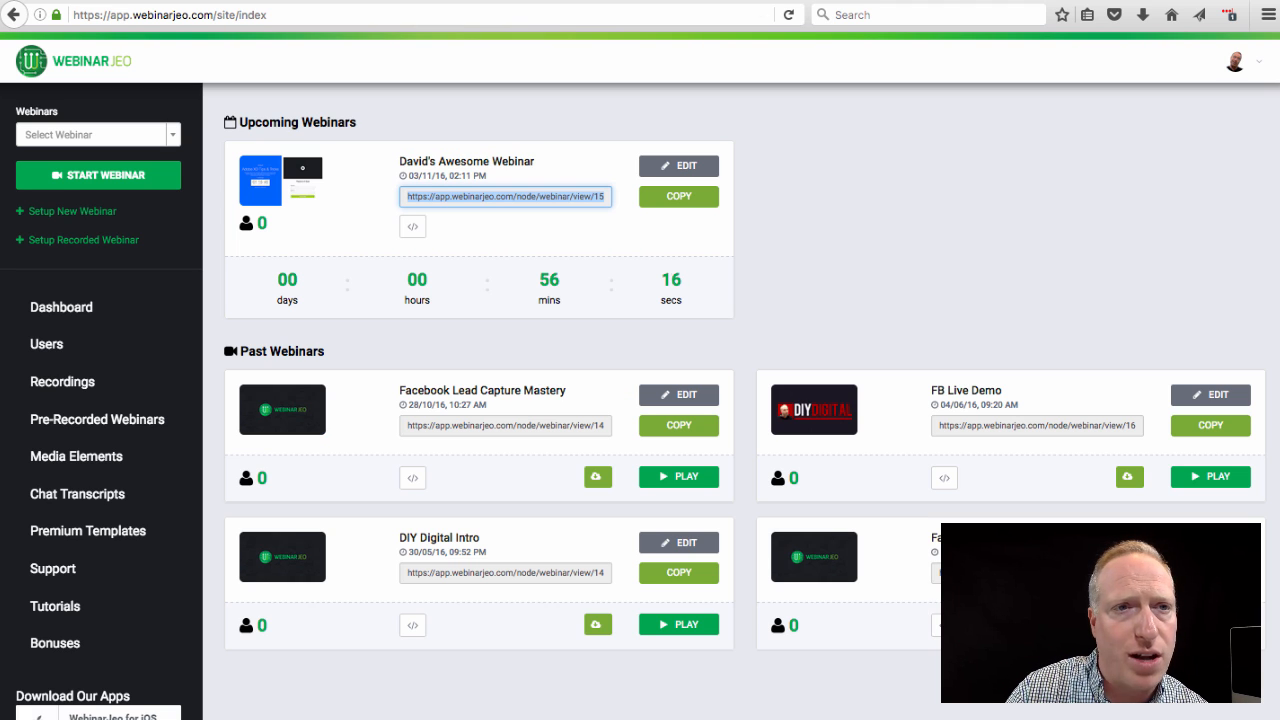
Step: Open the upcoming webinar's tracking code settings and place the cursor in the Registration Page code box
{"action": "left_click", "coordinate": [678, 173]}
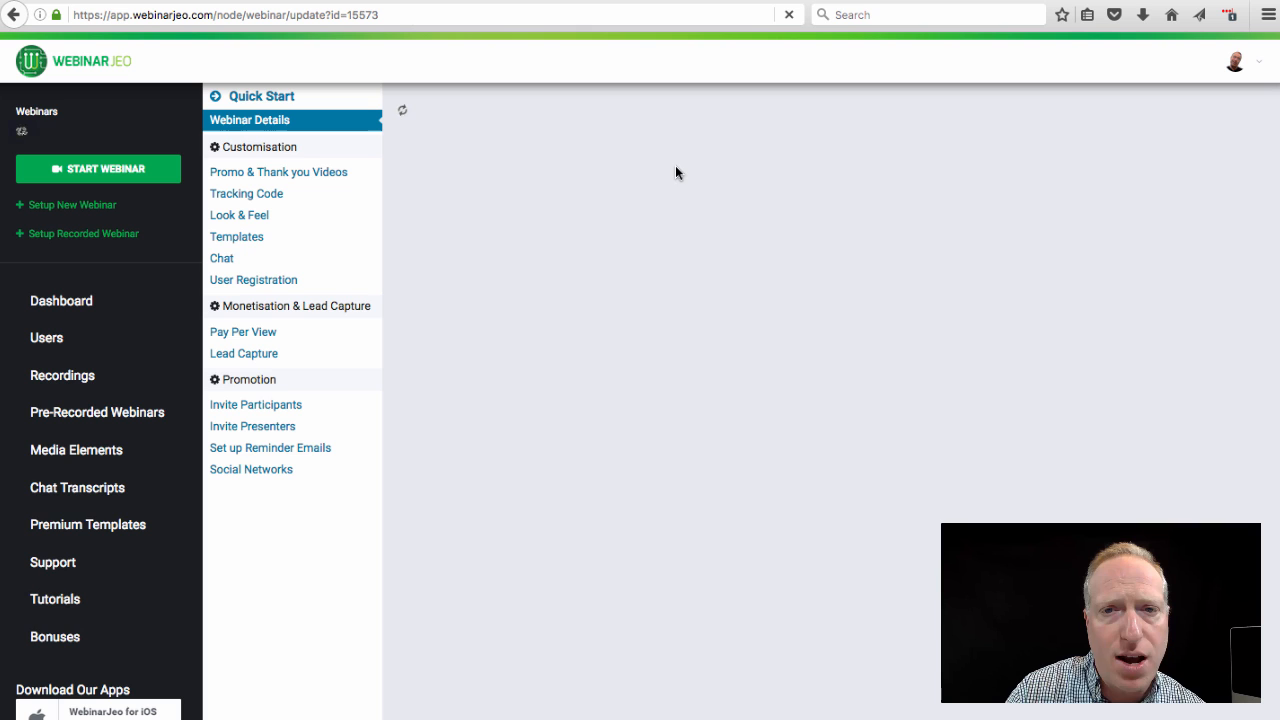
{"action": "left_click", "coordinate": [240, 203]}
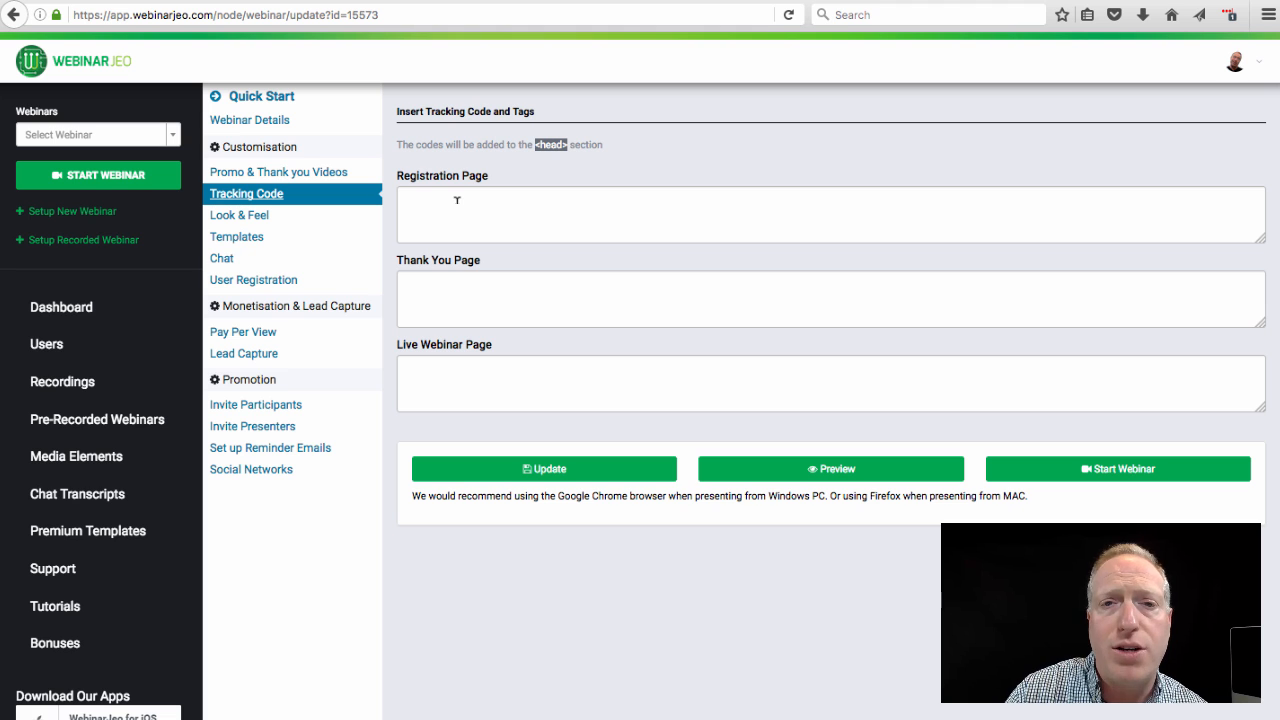
{"action": "left_click", "coordinate": [559, 214]}
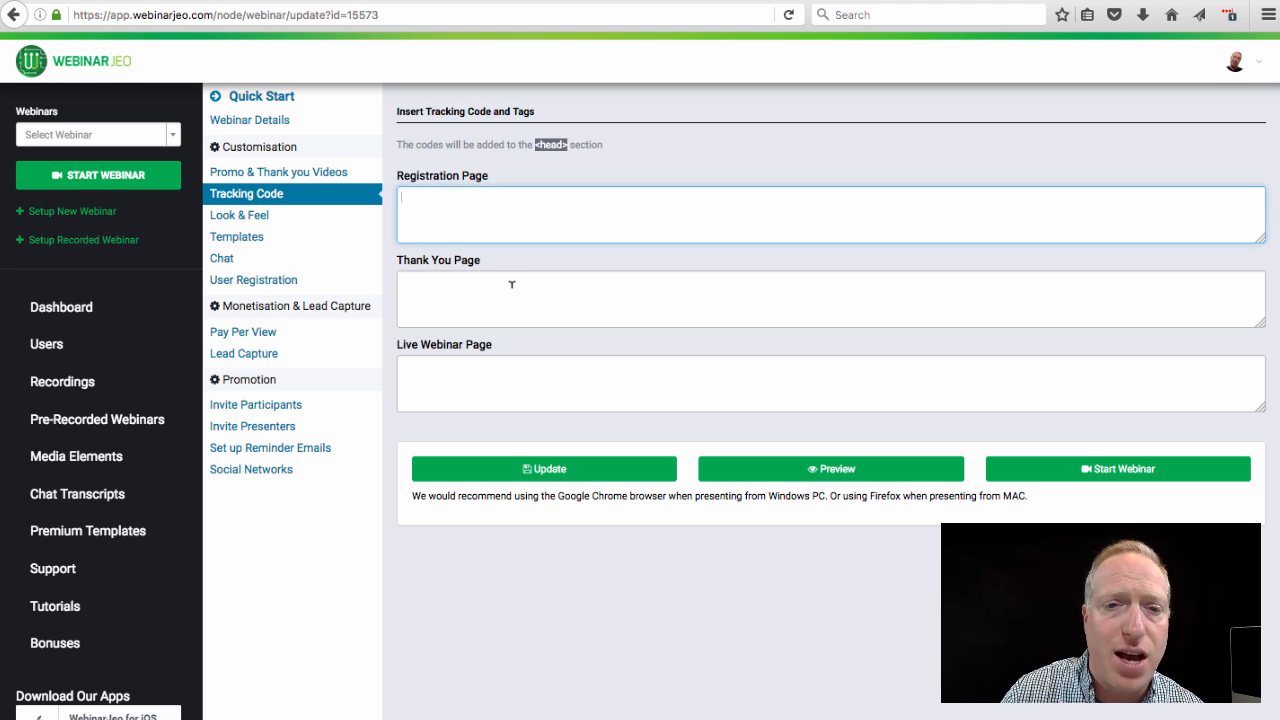
Step: Review the Thank You Page and Live Webinar Page tracking code boxes, the Look & Feel settings and the classic templates
{"action": "left_click", "coordinate": [499, 303]}
{"action": "left_click", "coordinate": [500, 372]}
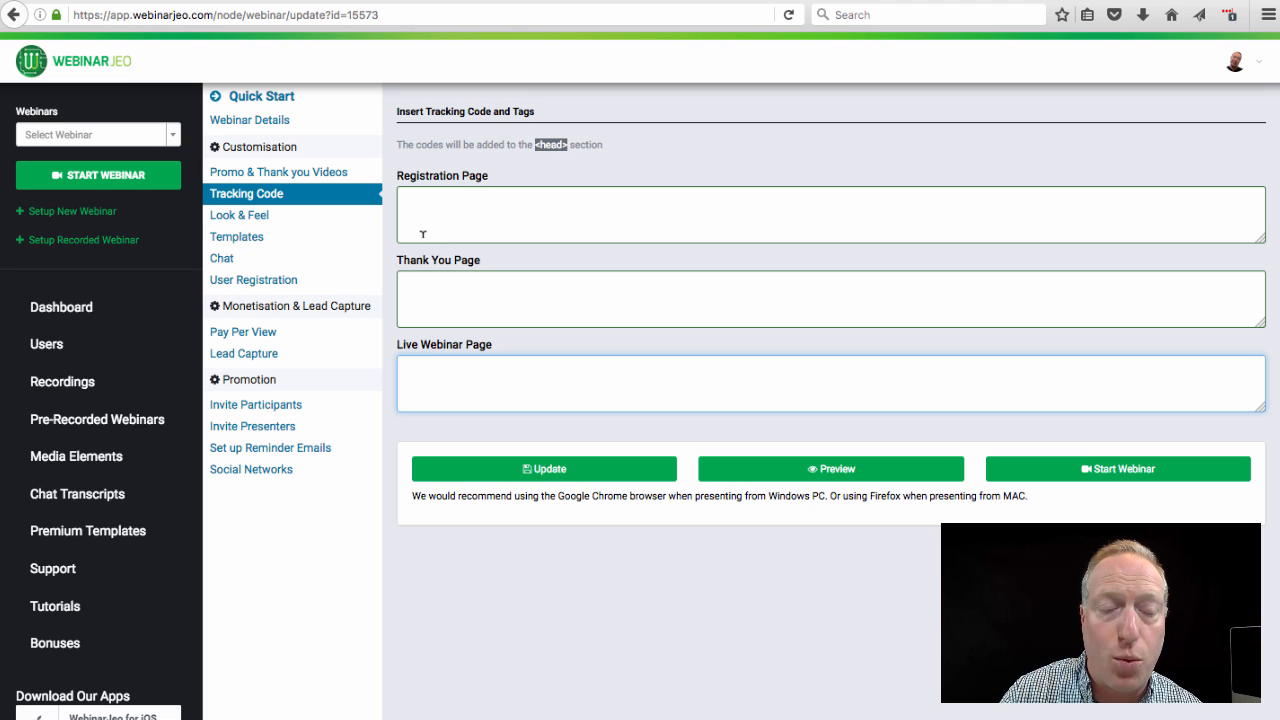
{"action": "left_click", "coordinate": [247, 215]}
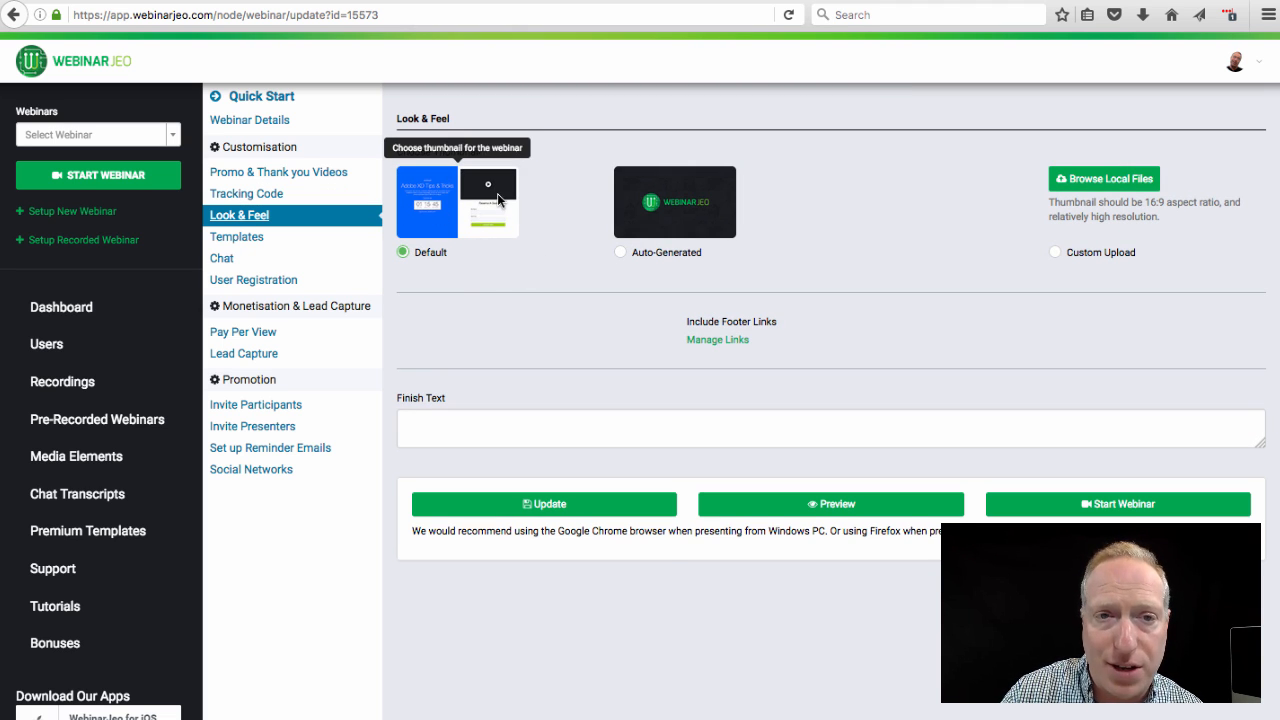
{"action": "left_click", "coordinate": [232, 238]}
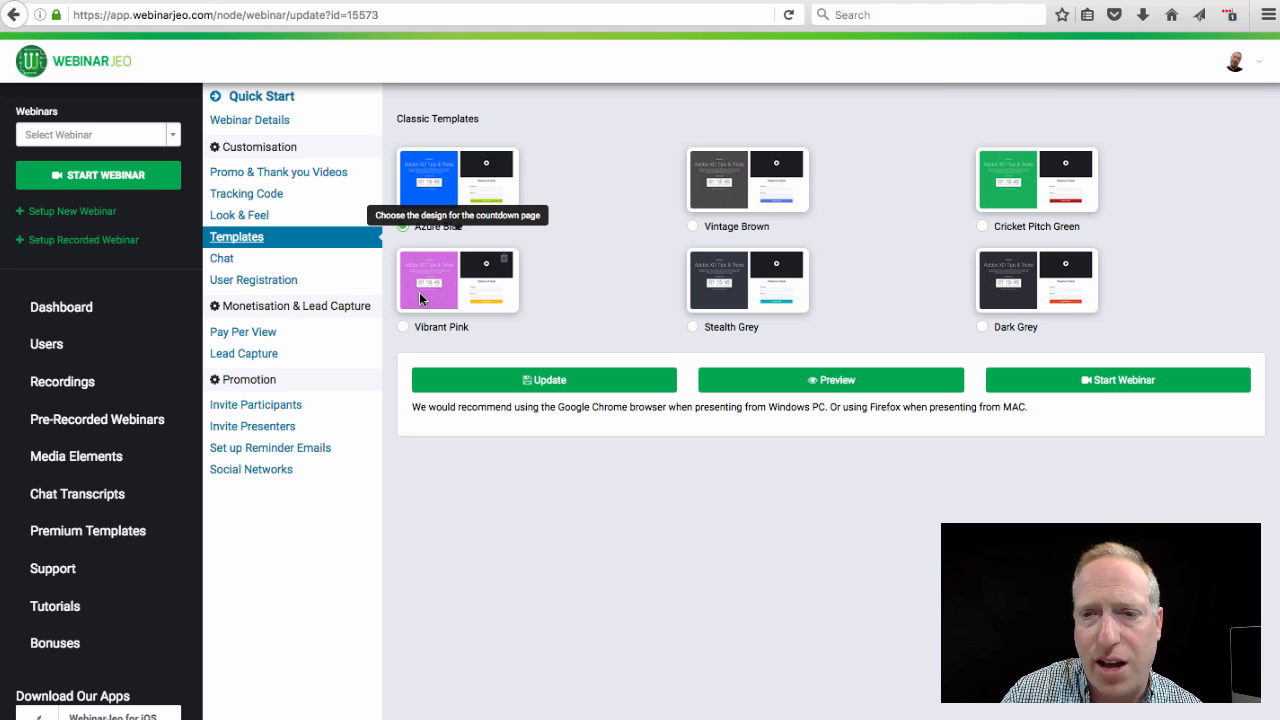
Step: Open the new template gallery for premium templates and browse the available designs
{"action": "left_click", "coordinate": [44, 540]}
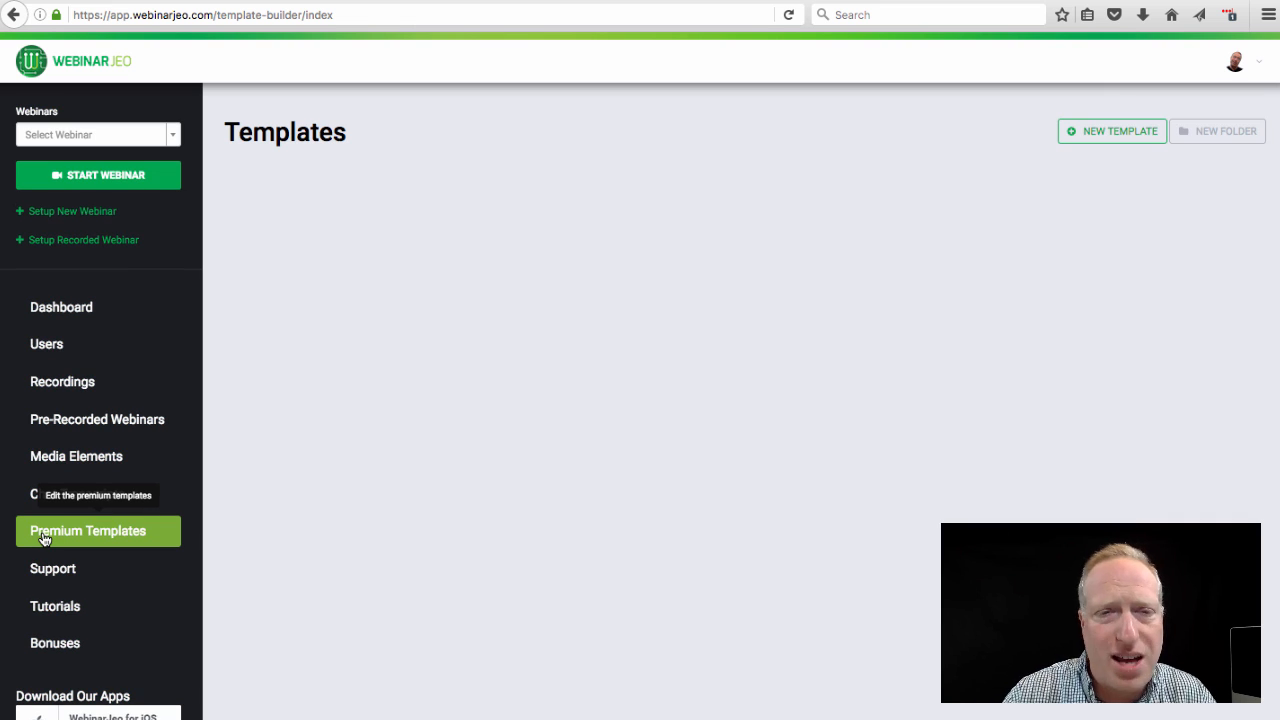
{"action": "left_click", "coordinate": [1133, 133]}
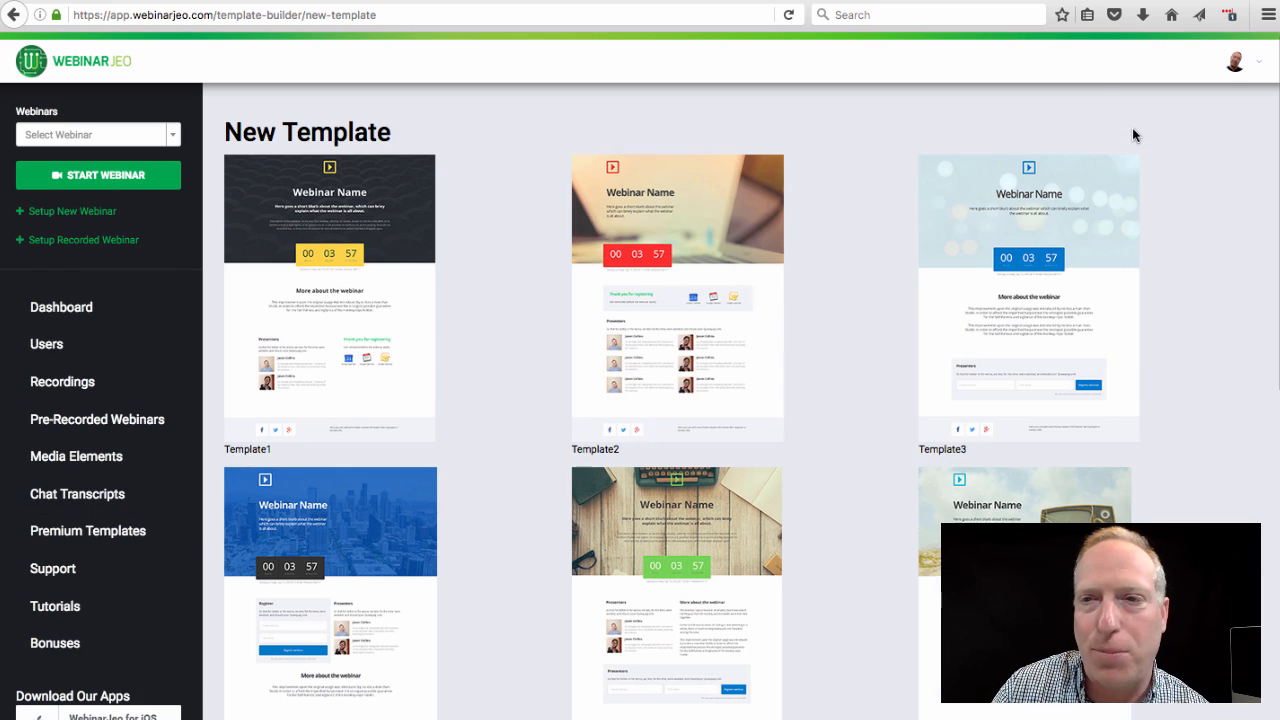
{"action": "scroll", "coordinate": [851, 555], "scroll_direction": "down", "scroll_amount": 5}
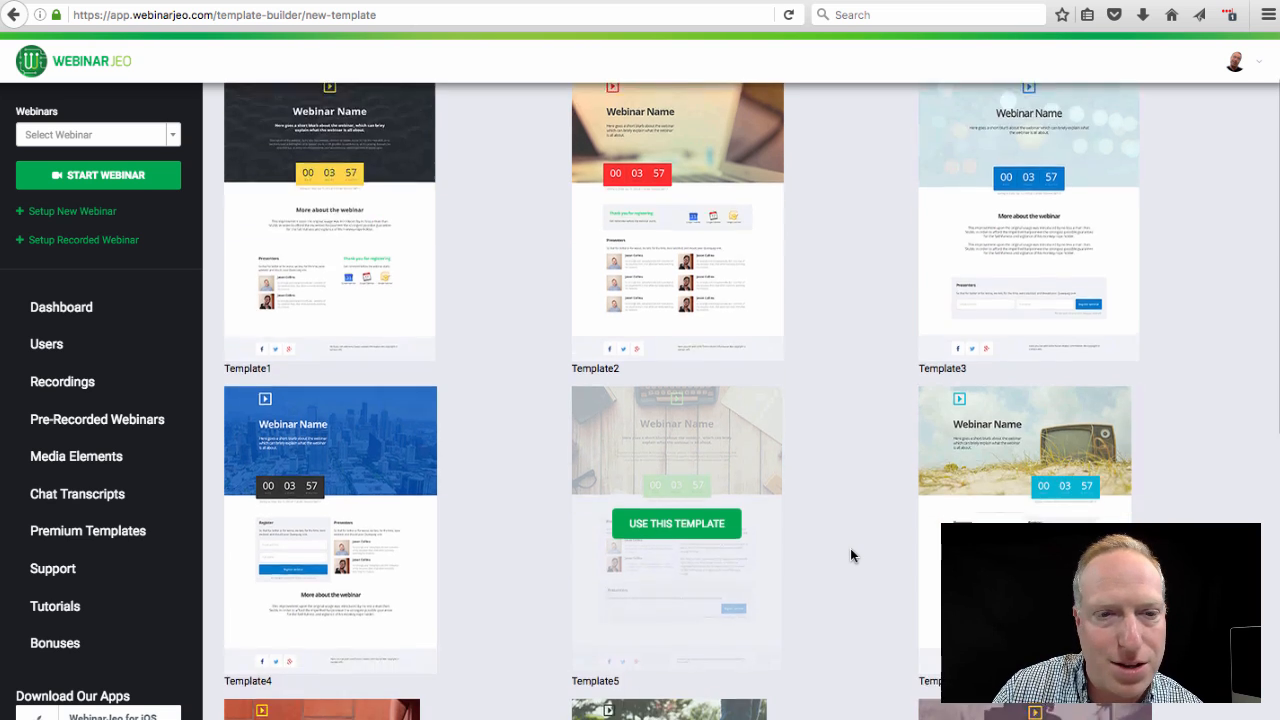
{"action": "scroll", "coordinate": [851, 555], "scroll_direction": "down", "scroll_amount": 2}
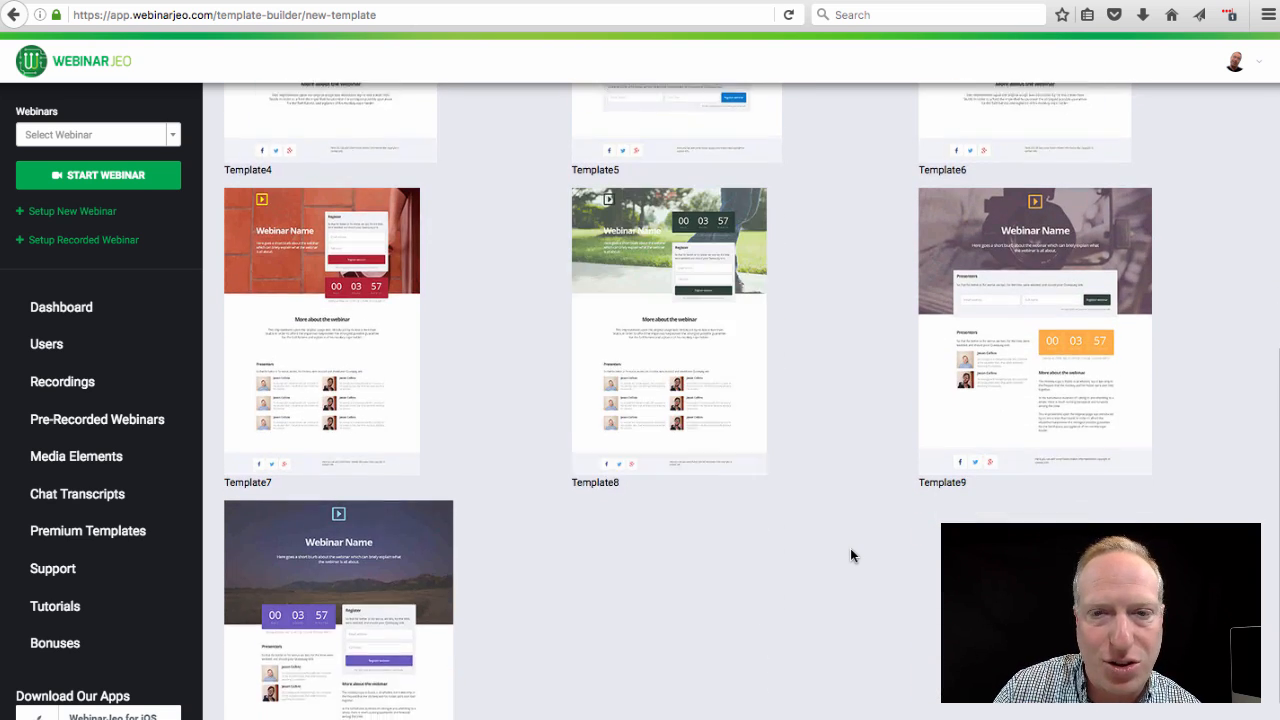
{"action": "scroll", "coordinate": [850, 555], "scroll_direction": "up", "scroll_amount": 4}
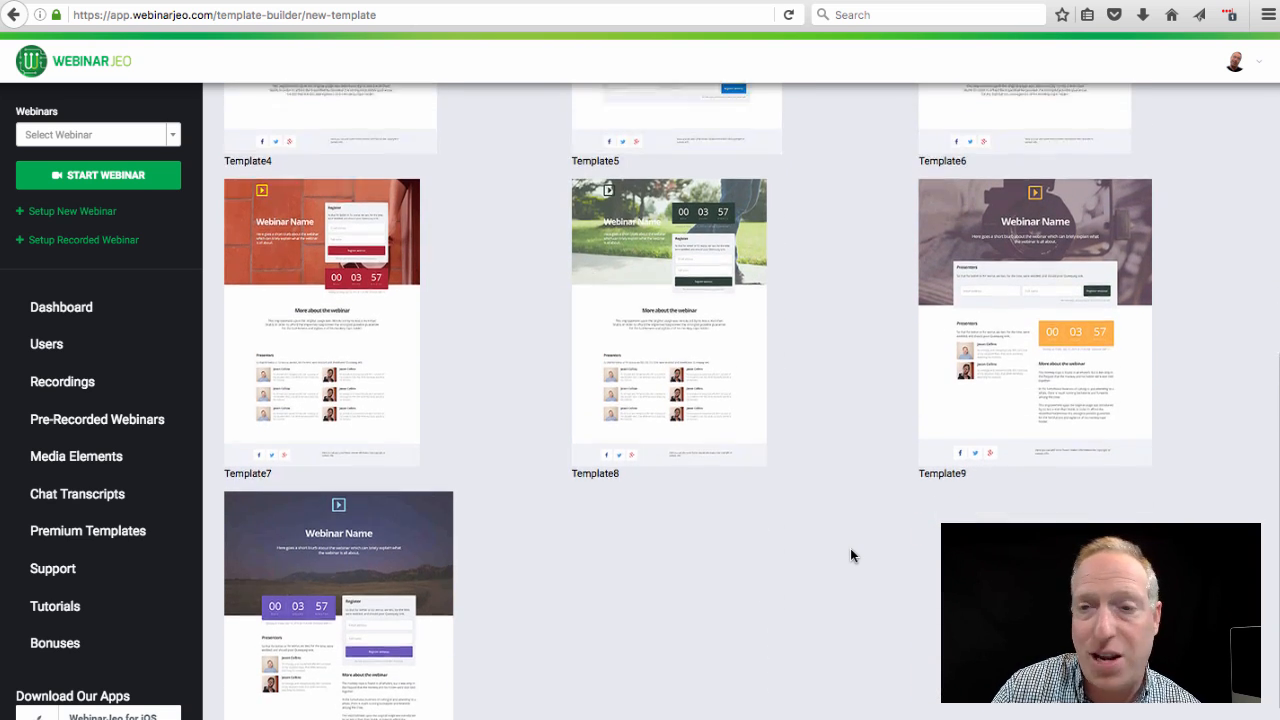
{"action": "scroll", "coordinate": [850, 553], "scroll_direction": "up", "scroll_amount": 1}
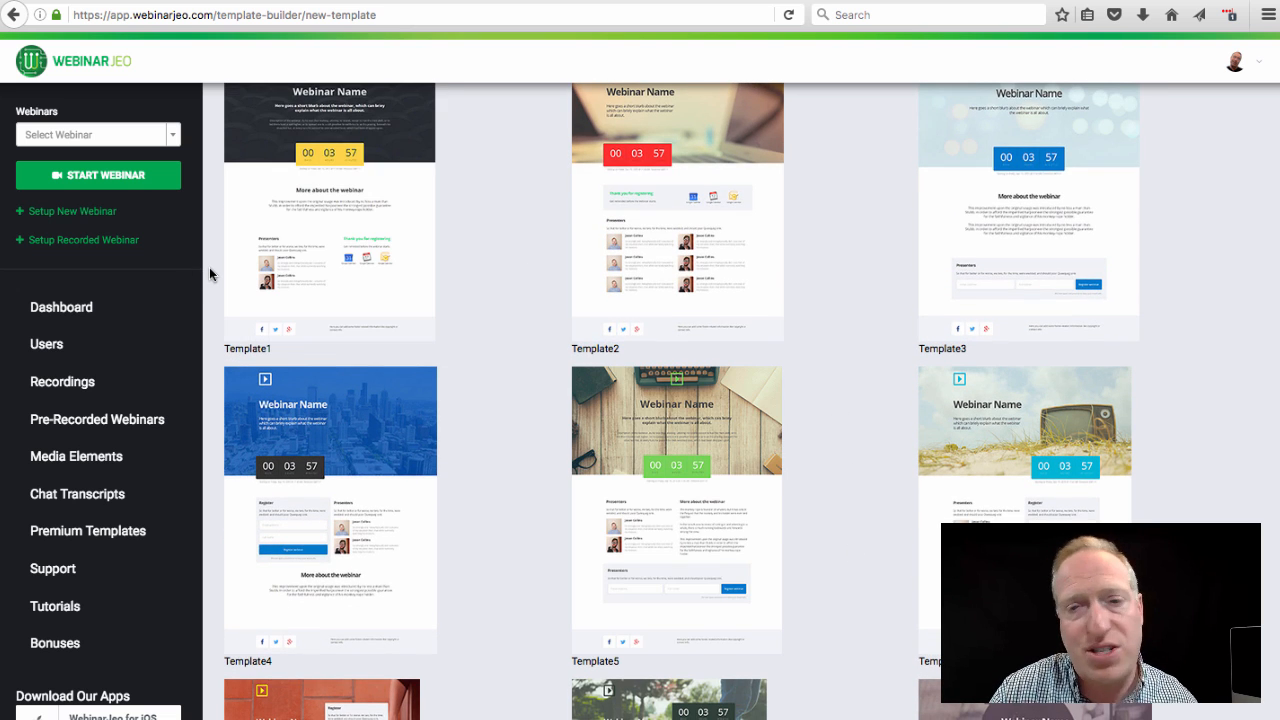
Step: Reopen the upcoming webinar for editing and set its chat to Private
{"action": "left_click", "coordinate": [92, 312]}
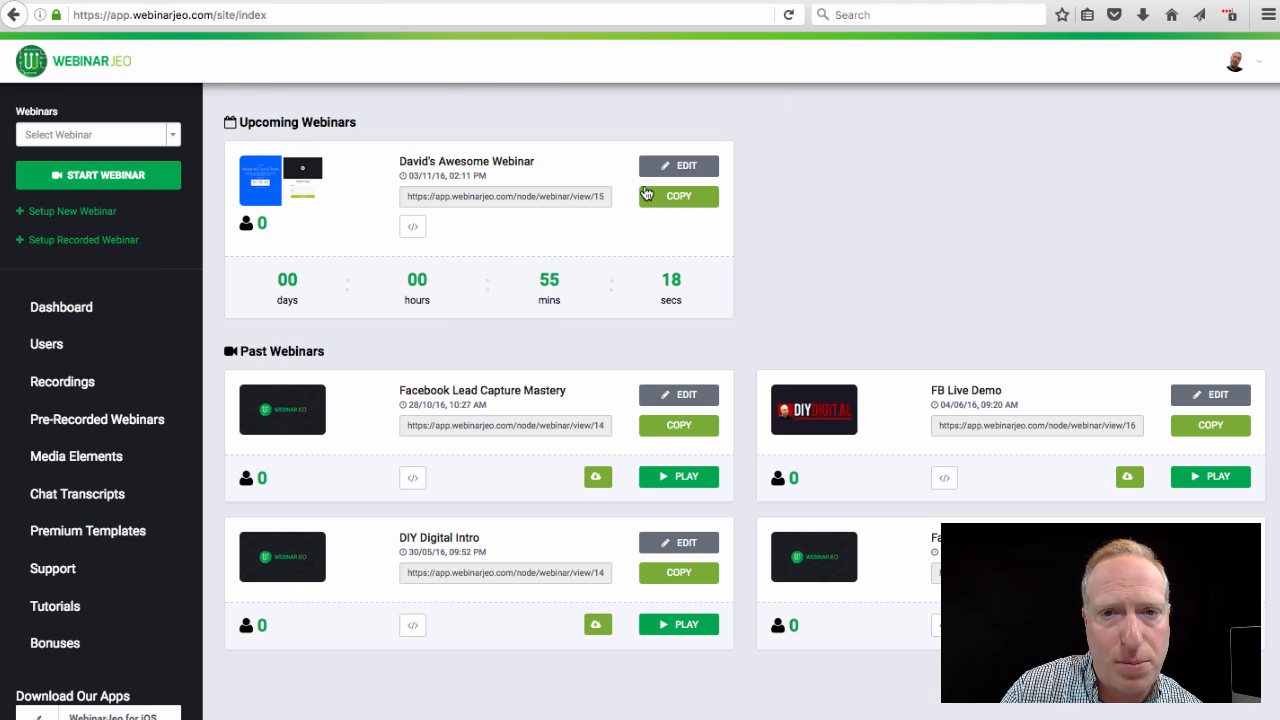
{"action": "left_click", "coordinate": [702, 171]}
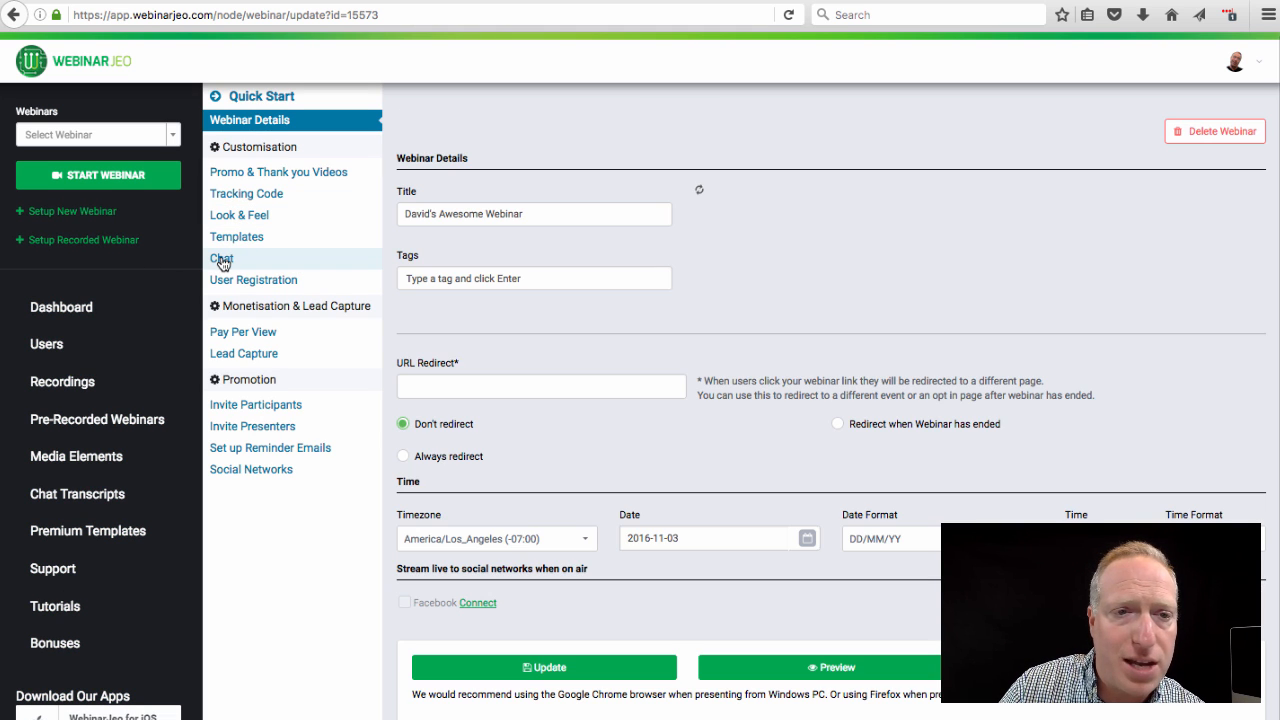
{"action": "left_click", "coordinate": [222, 262]}
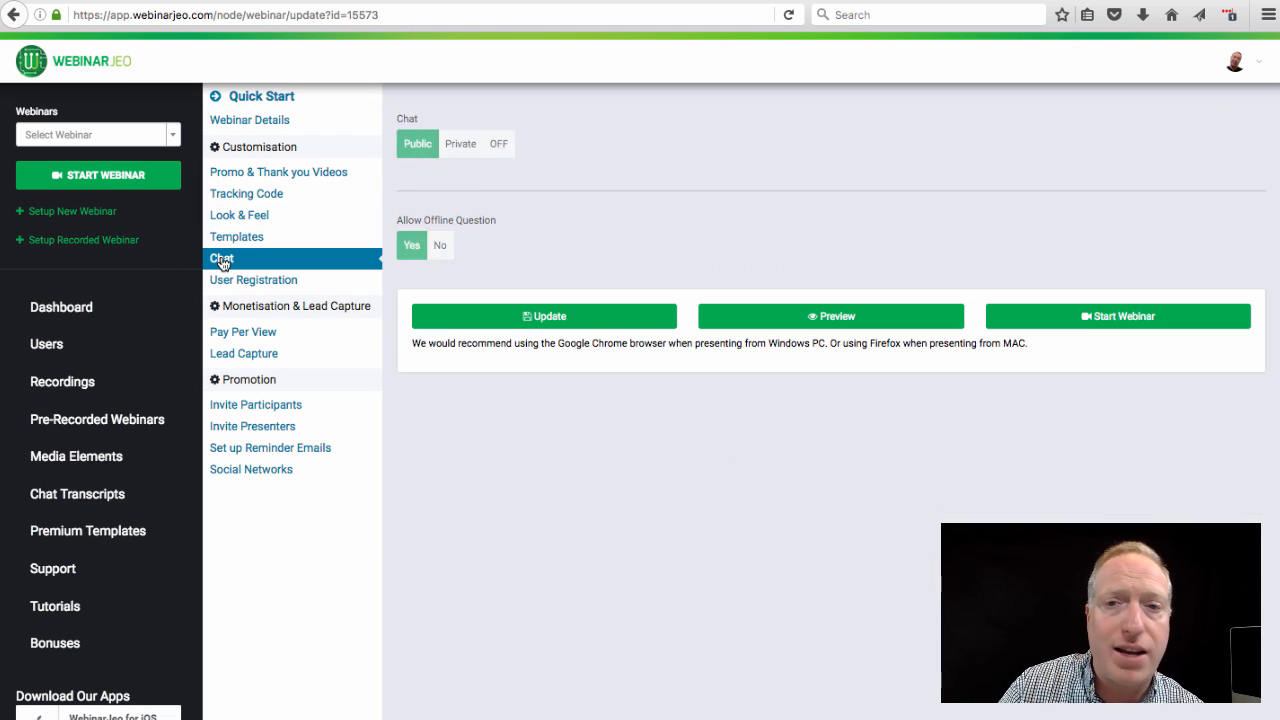
{"action": "left_click", "coordinate": [466, 150]}
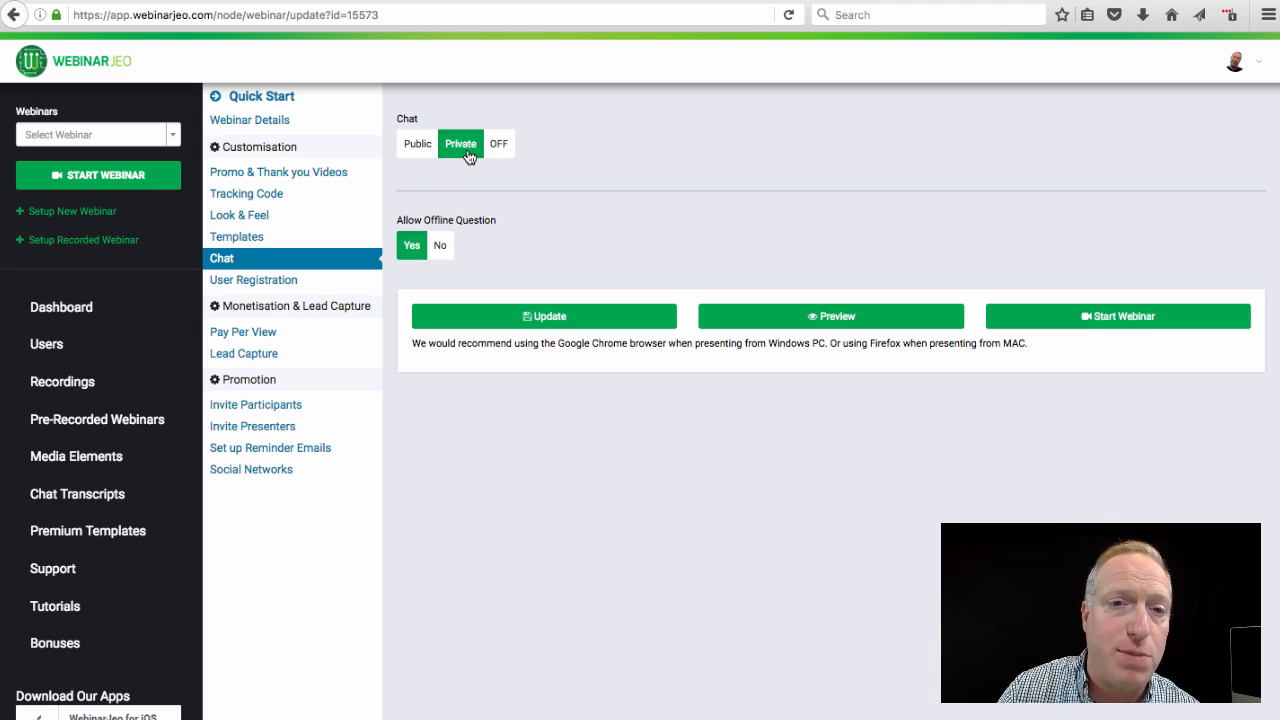
{"action": "left_click", "coordinate": [503, 145]}
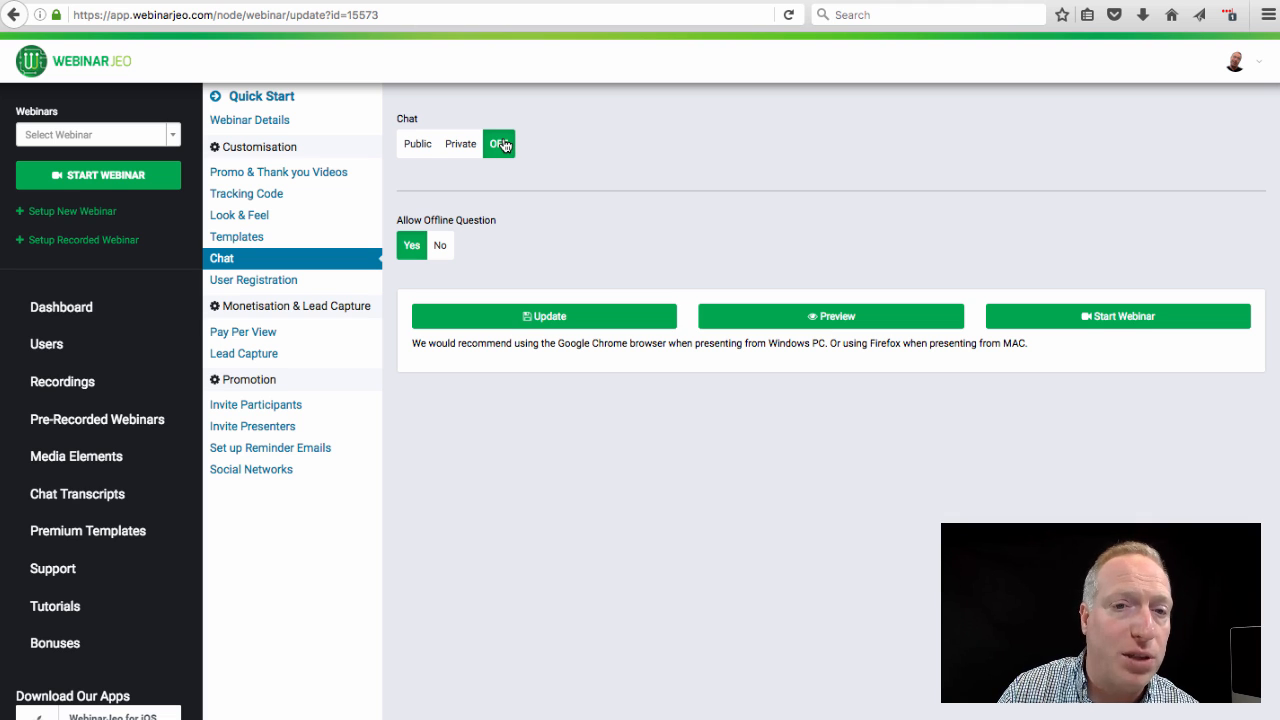
{"action": "left_click", "coordinate": [463, 144]}
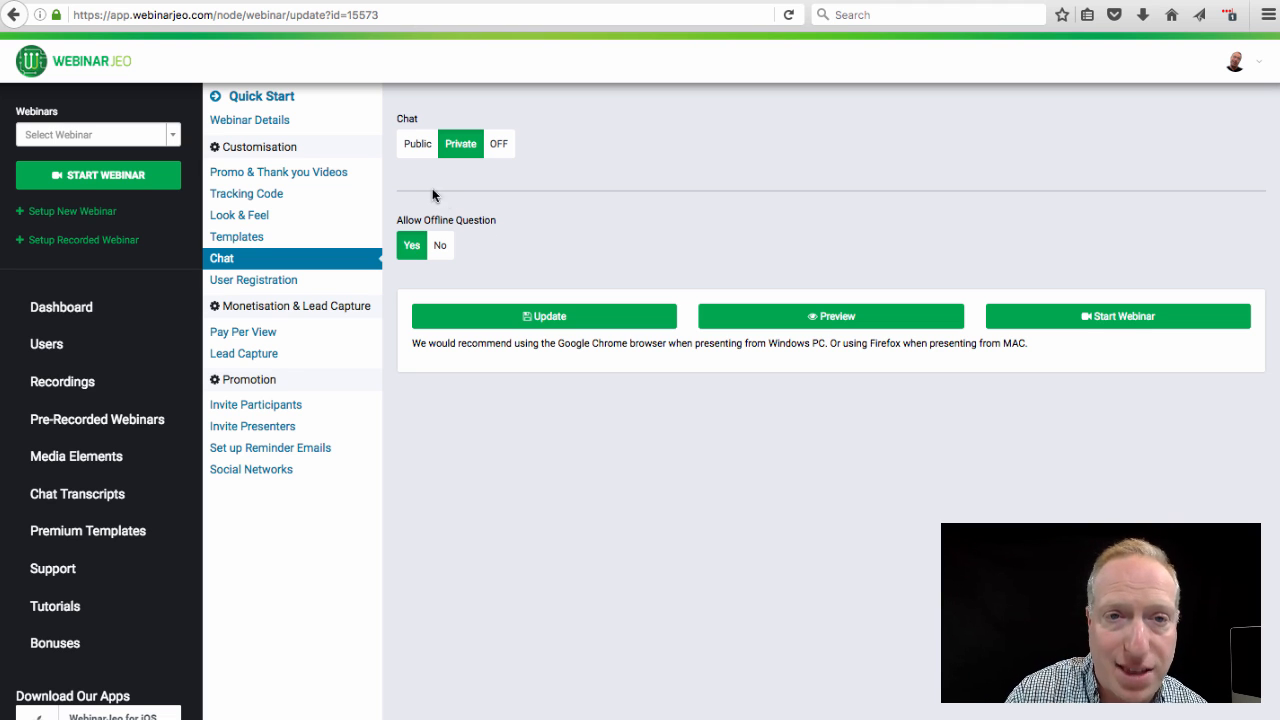
Step: Review the User Registration fields, and temporarily disable the Free option in Pay Per View to view the payment processor settings
{"action": "left_click", "coordinate": [237, 284]}
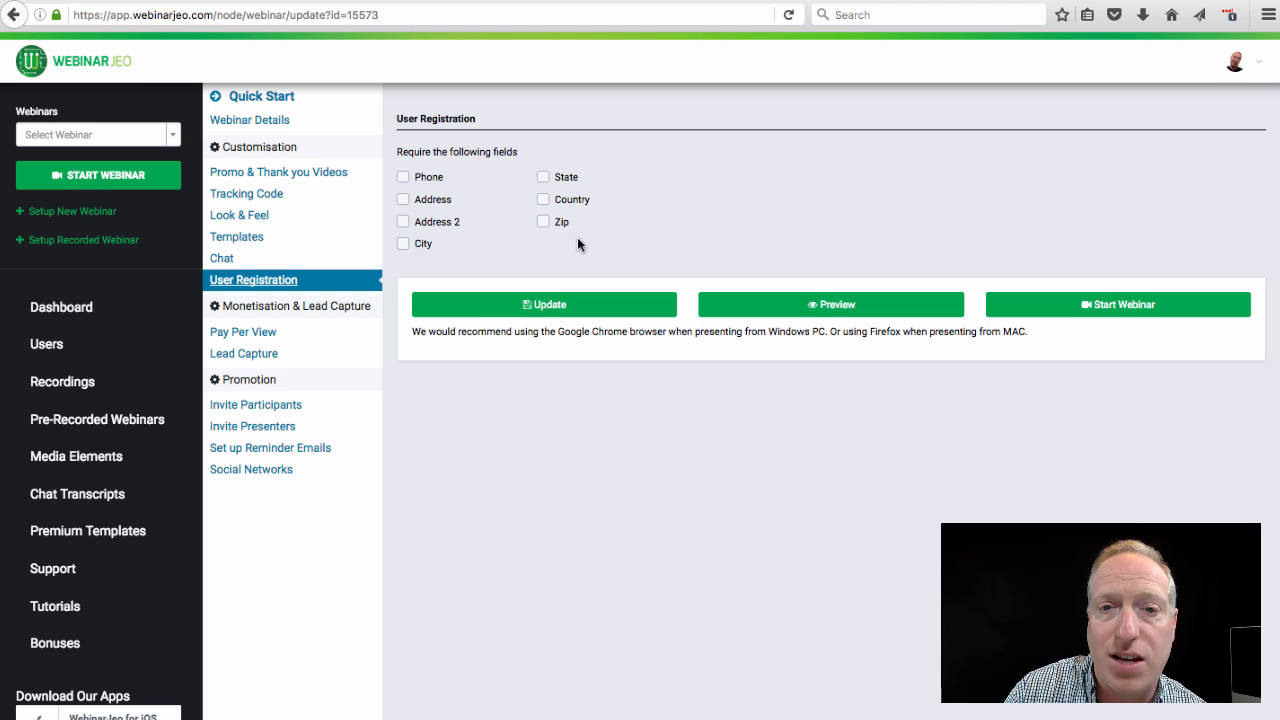
{"action": "left_click", "coordinate": [257, 340]}
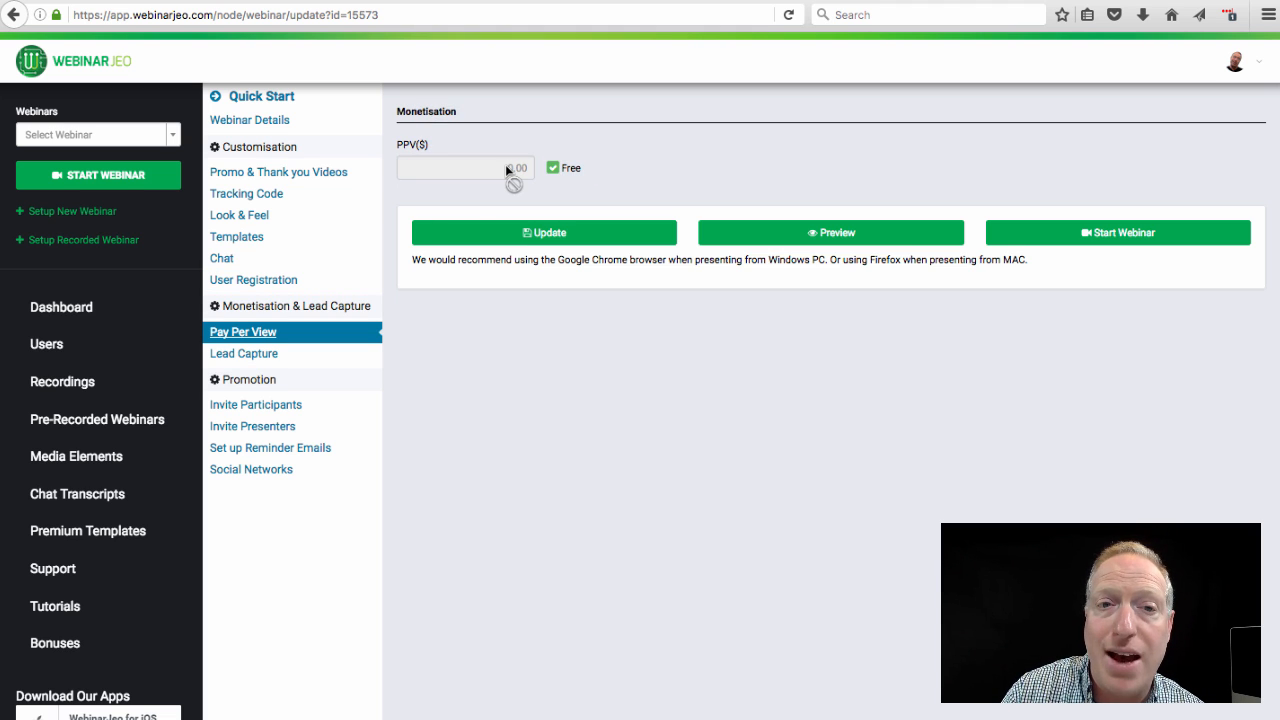
{"action": "left_click", "coordinate": [553, 168]}
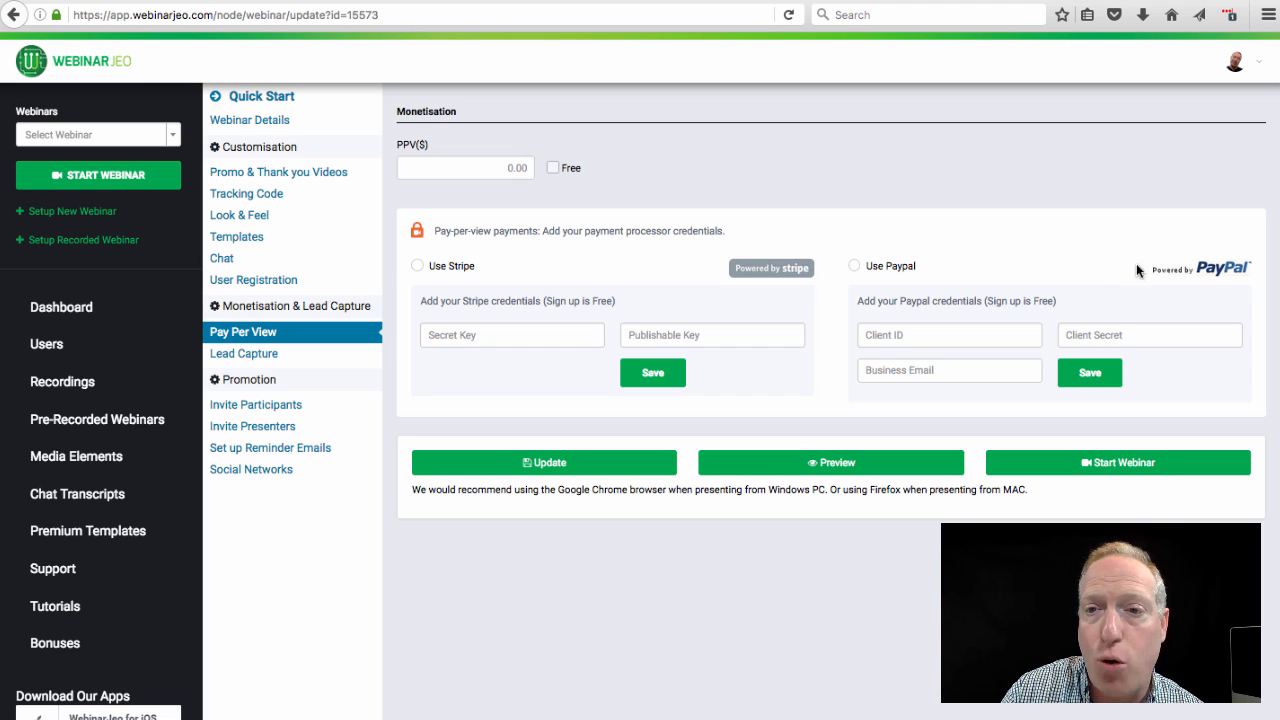
{"action": "left_click", "coordinate": [554, 168]}
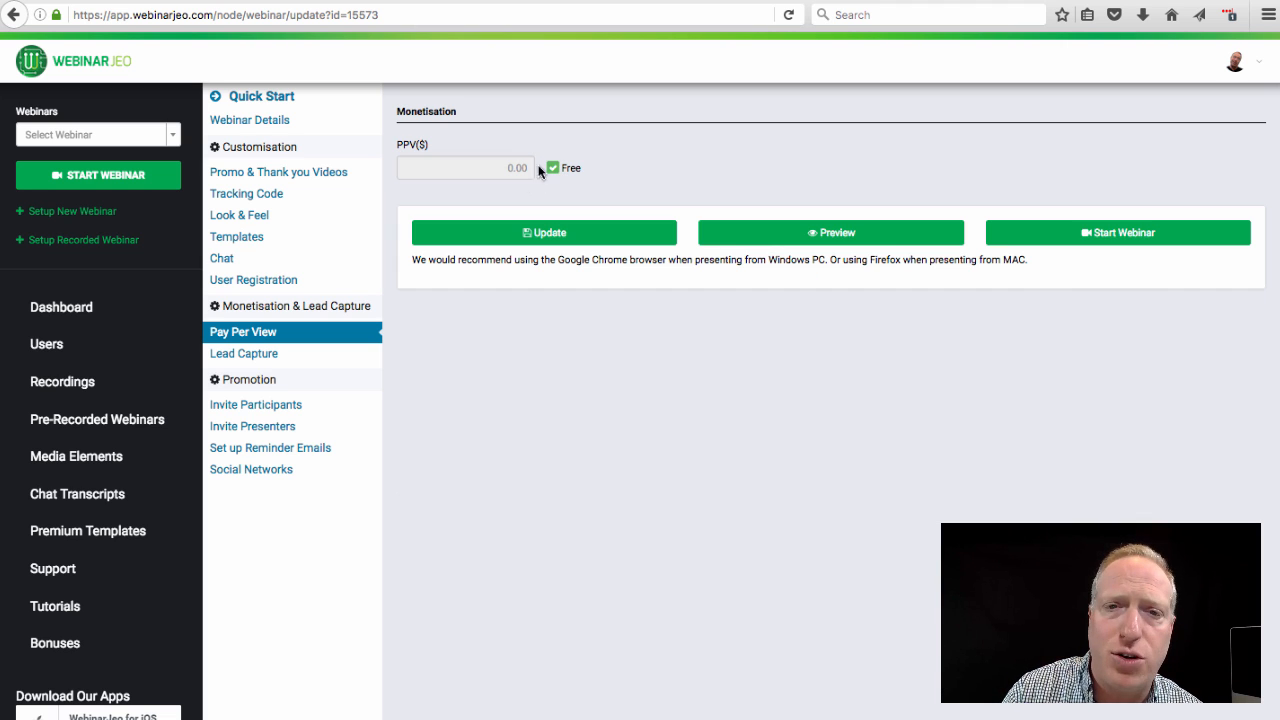
{"action": "left_click", "coordinate": [552, 169]}
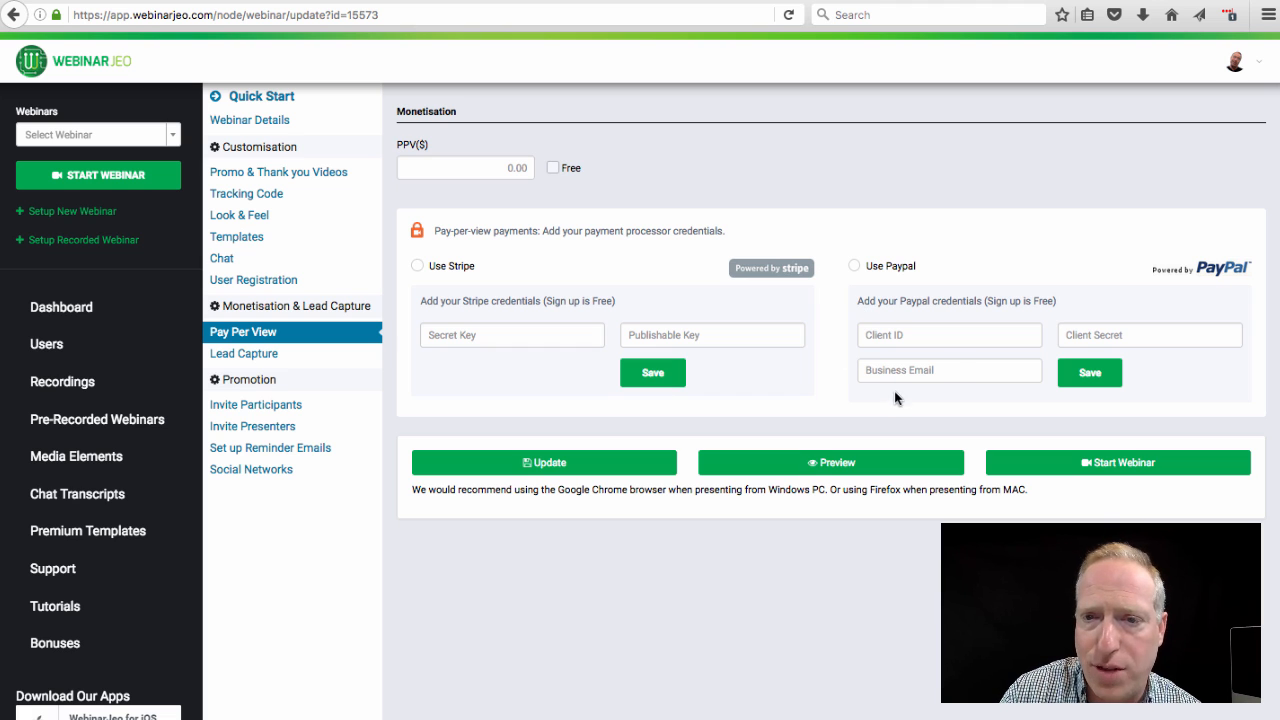
{"action": "left_click", "coordinate": [556, 168]}
Step: Open the webinar's Lead Capture settings and view the available autoresponder lists without changing the selection
{"action": "left_click", "coordinate": [242, 360]}
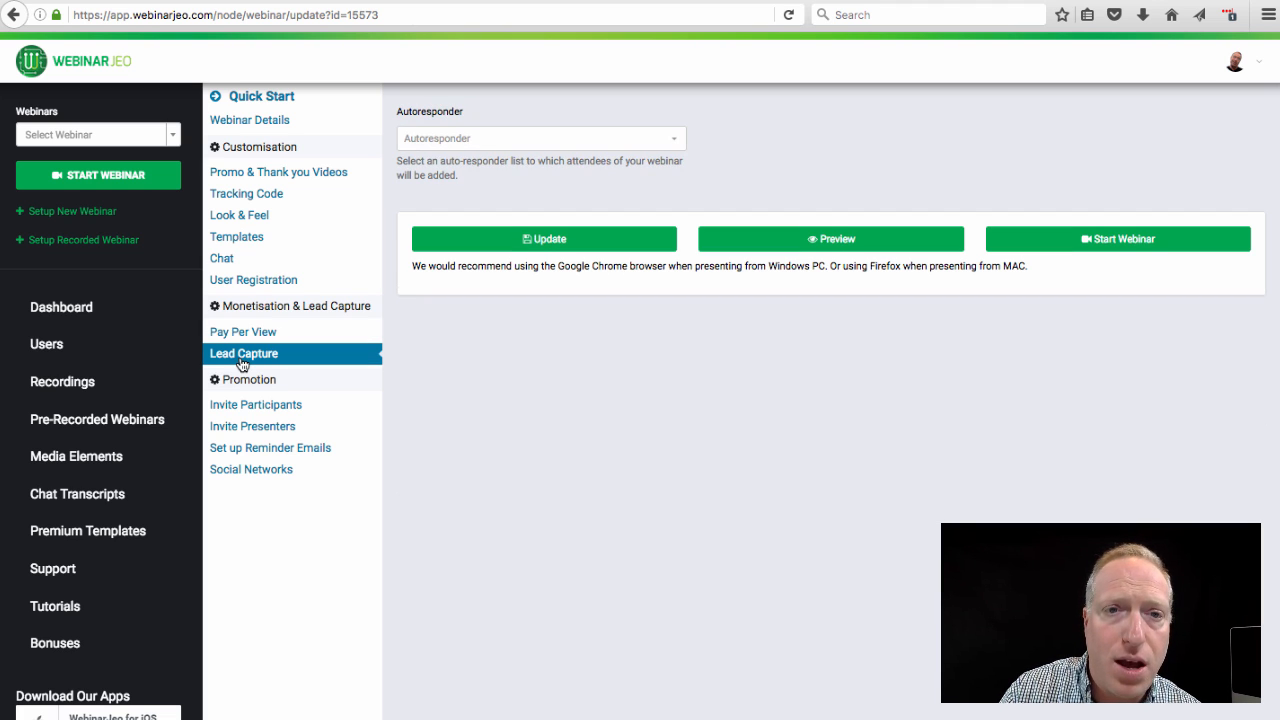
{"action": "left_click", "coordinate": [470, 146]}
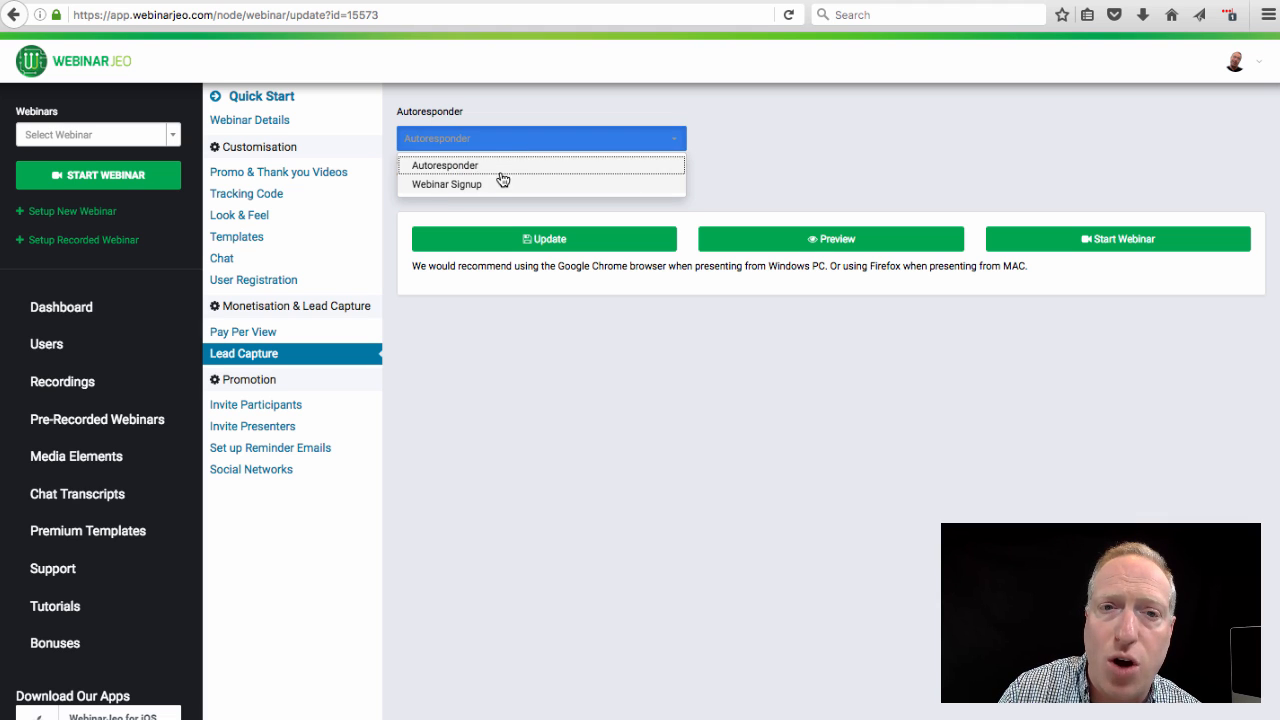
{"action": "left_click", "coordinate": [490, 117]}
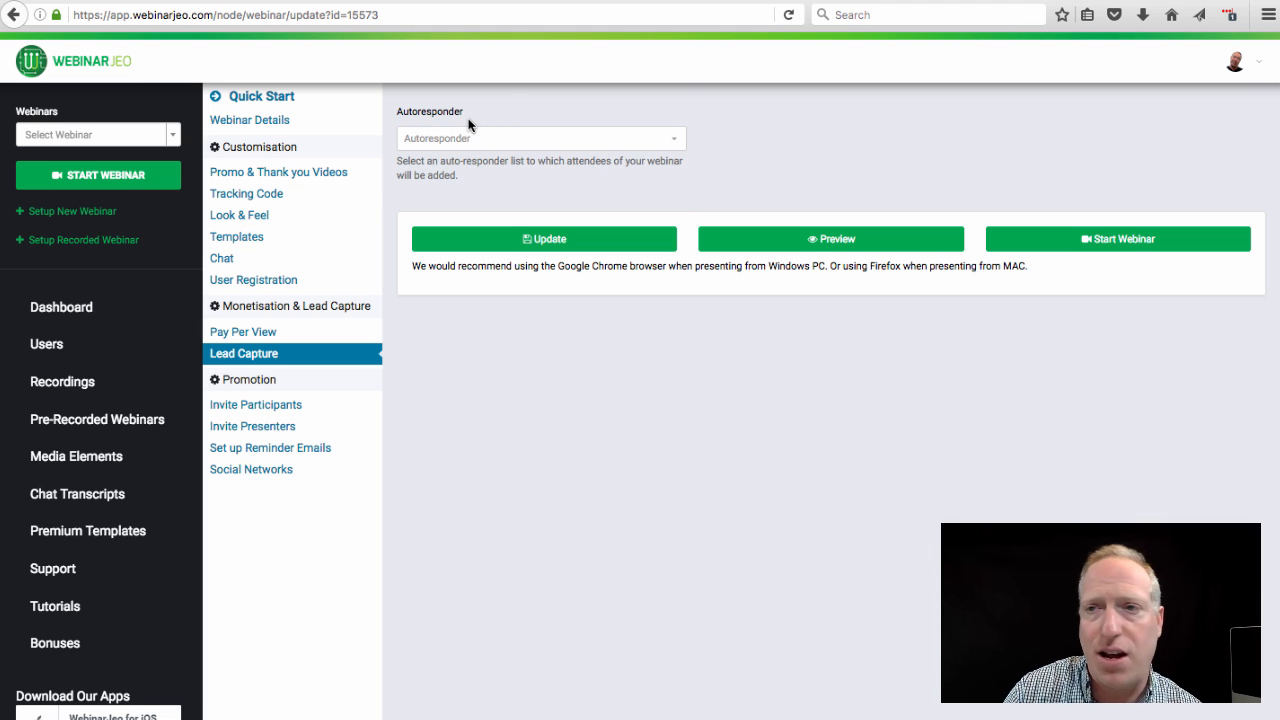
Step: Open the account settings in a new tab
{"action": "left_click", "coordinate": [1244, 66]}
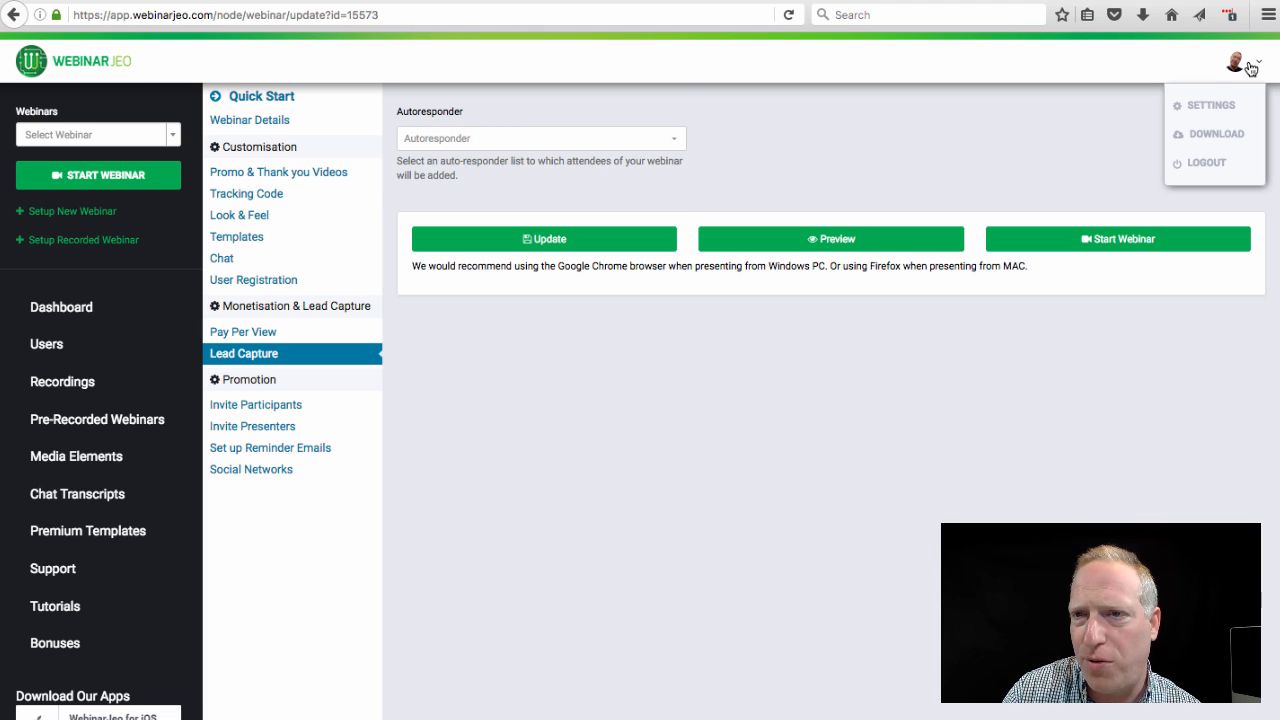
{"action": "right_click", "coordinate": [1203, 104]}
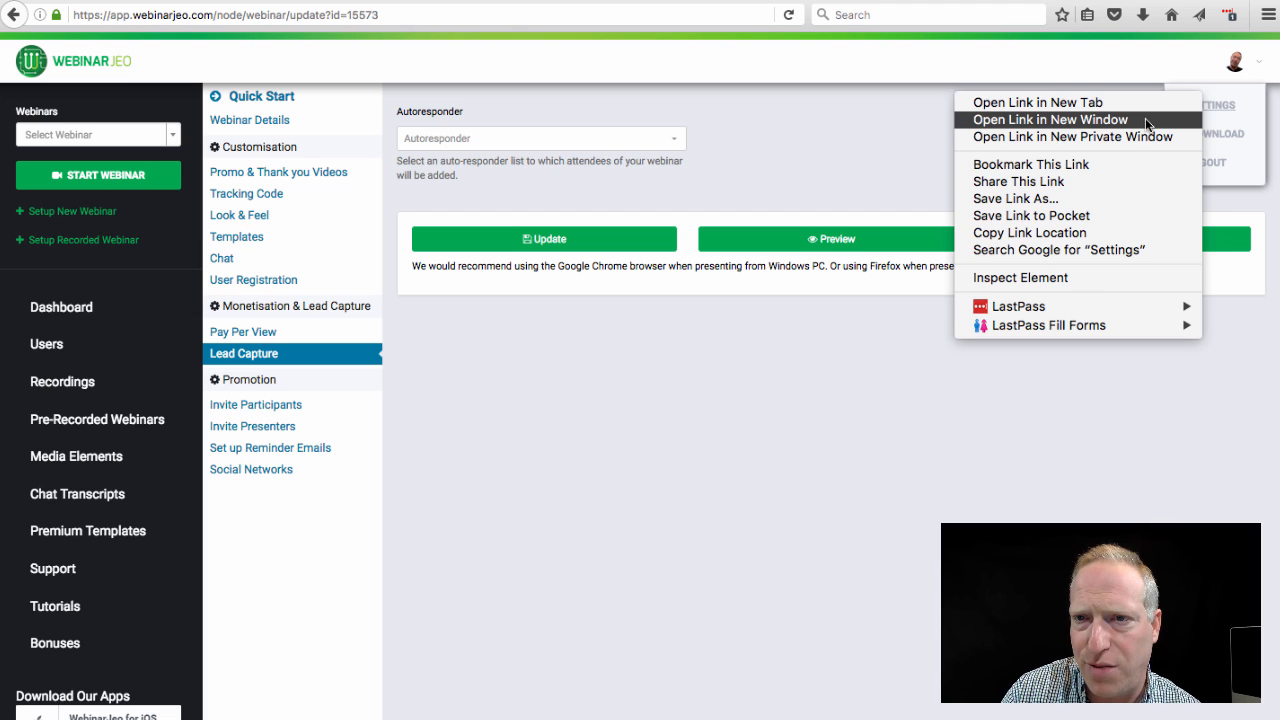
{"action": "left_click", "coordinate": [1133, 104]}
{"action": "left_click", "coordinate": [1210, 105]}
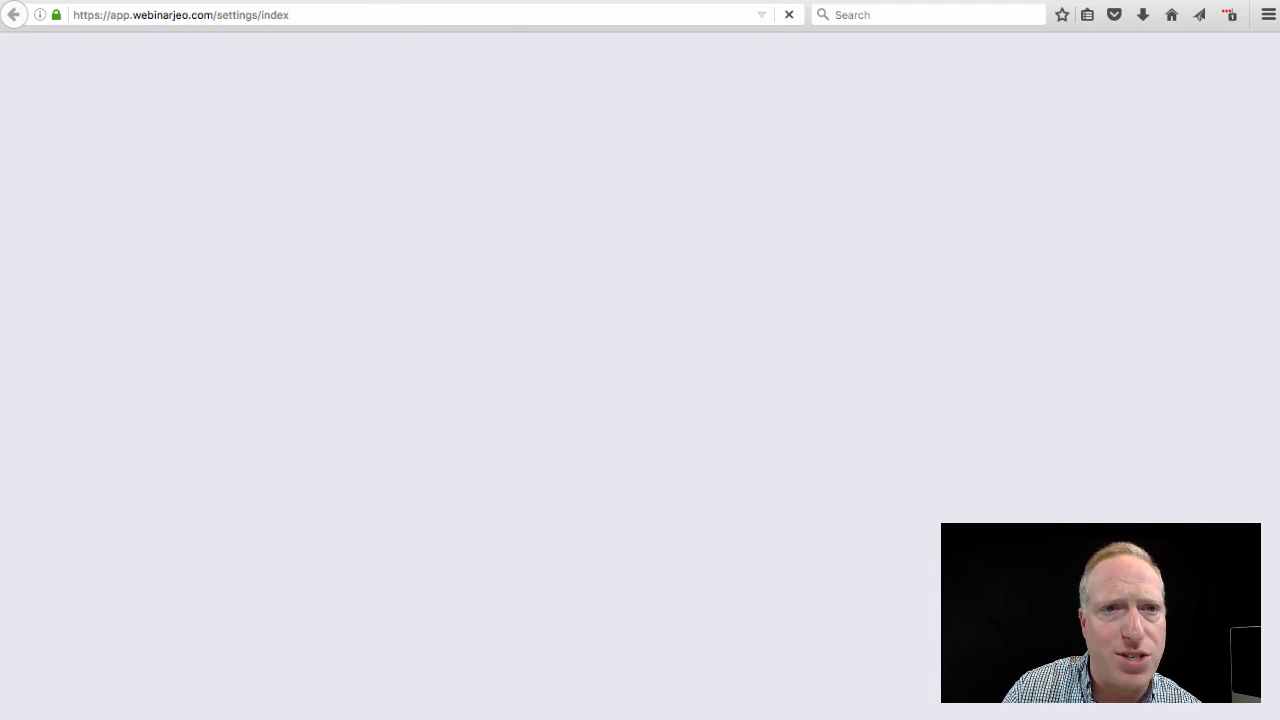
Step: View the providers offered for a new autoresponder in the account settings, and close the settings without adding one
{"action": "scroll", "coordinate": [407, 507], "scroll_direction": "down", "scroll_amount": 10}
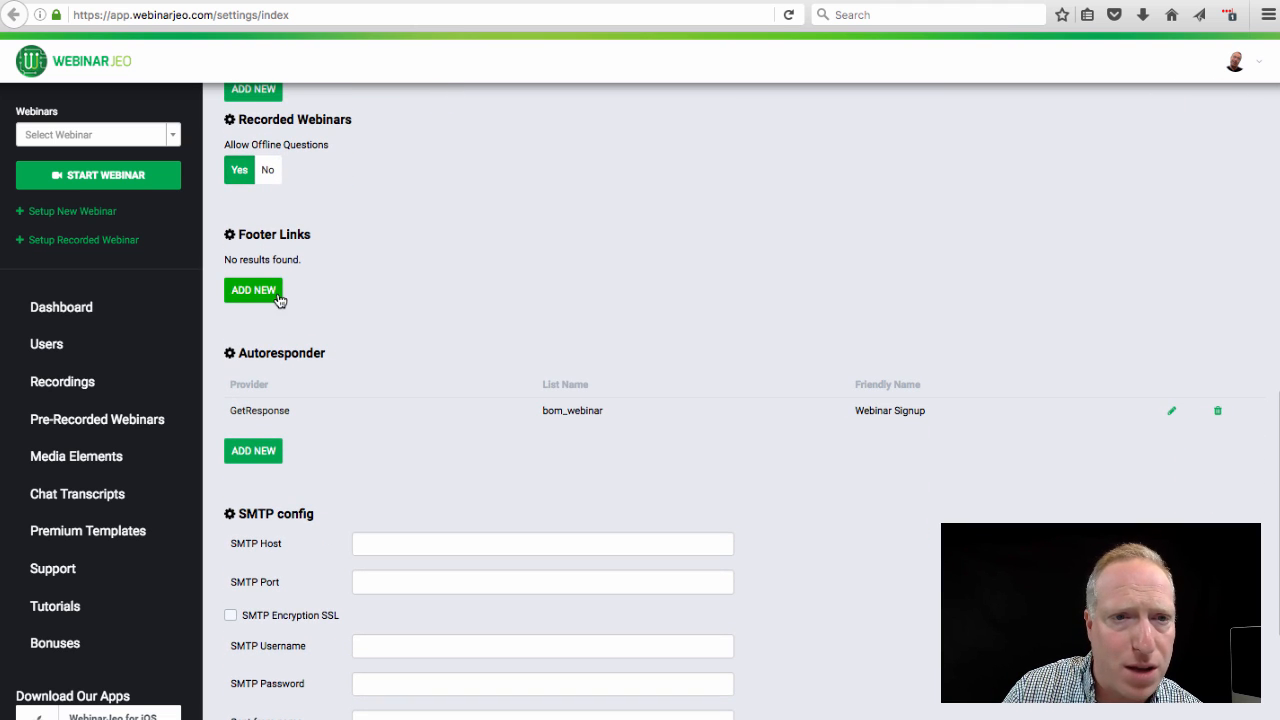
{"action": "scroll", "coordinate": [270, 320], "scroll_direction": "up", "scroll_amount": 2}
{"action": "left_click", "coordinate": [250, 535]}
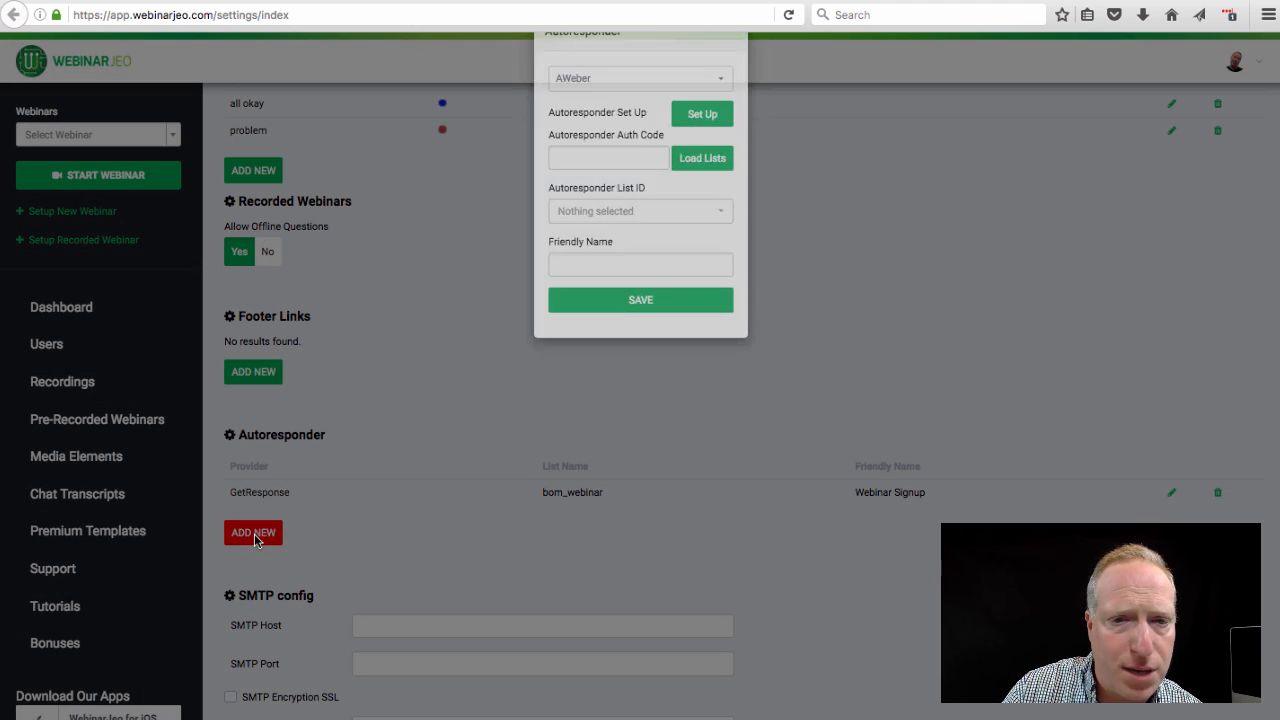
{"action": "left_click", "coordinate": [605, 119]}
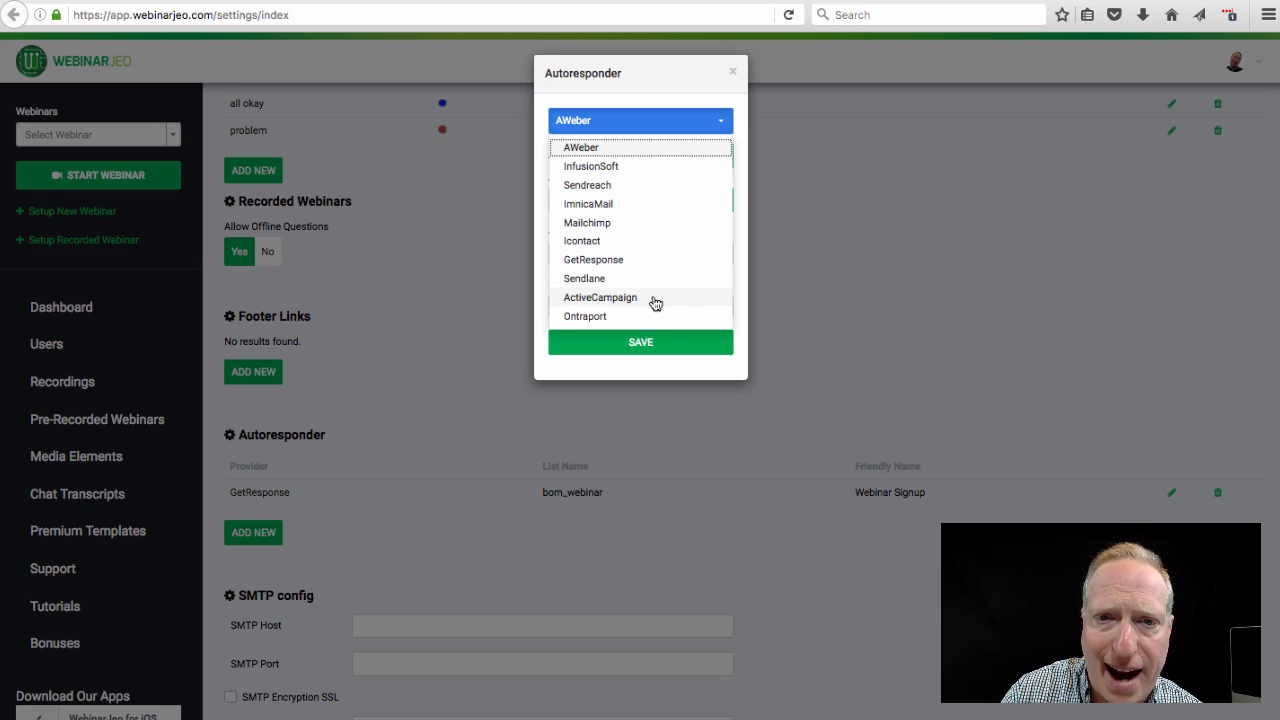
{"action": "left_click", "coordinate": [733, 71]}
{"action": "scroll", "coordinate": [400, 279], "scroll_direction": "up", "scroll_amount": 2}
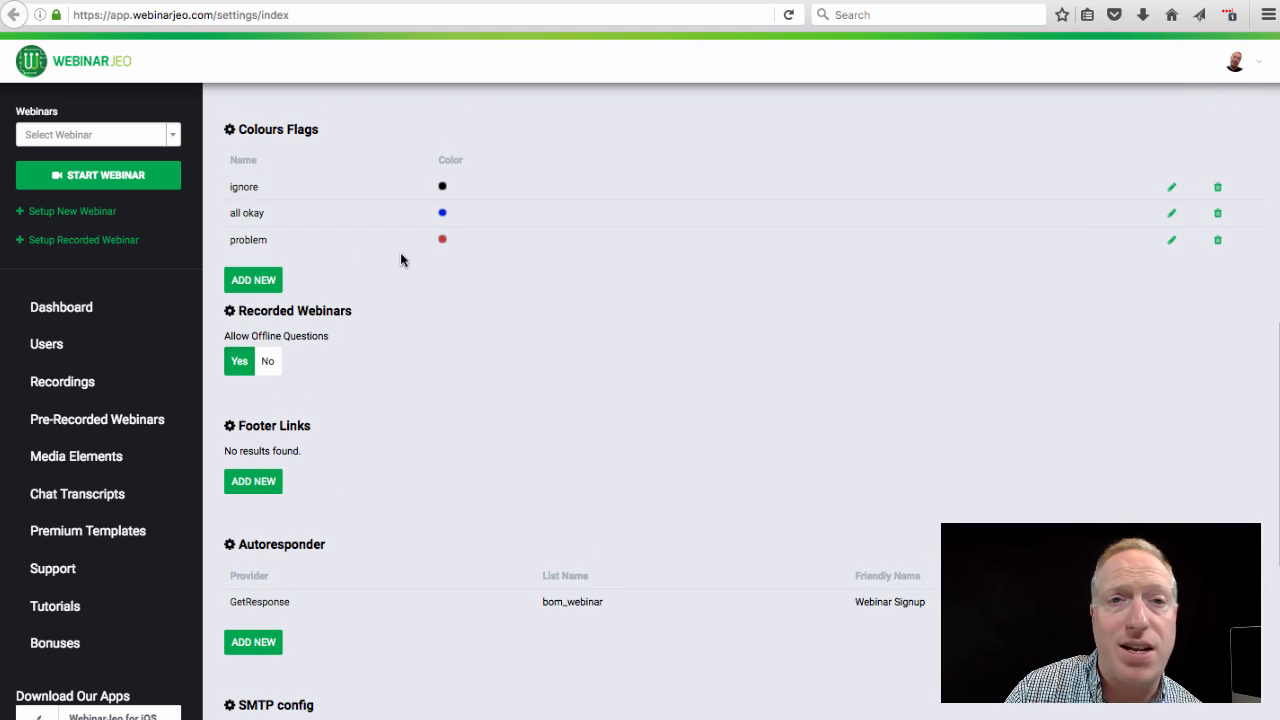
{"action": "key", "text": "super+w"}
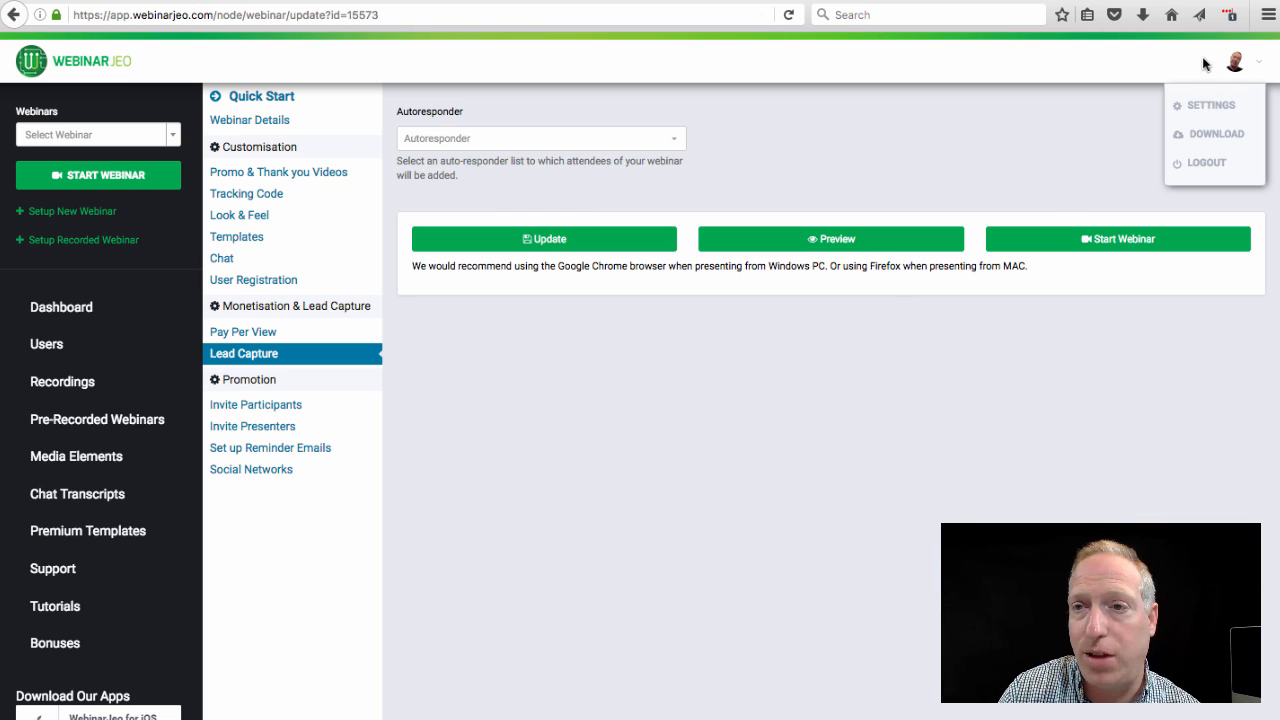
{"action": "left_click", "coordinate": [1227, 64]}
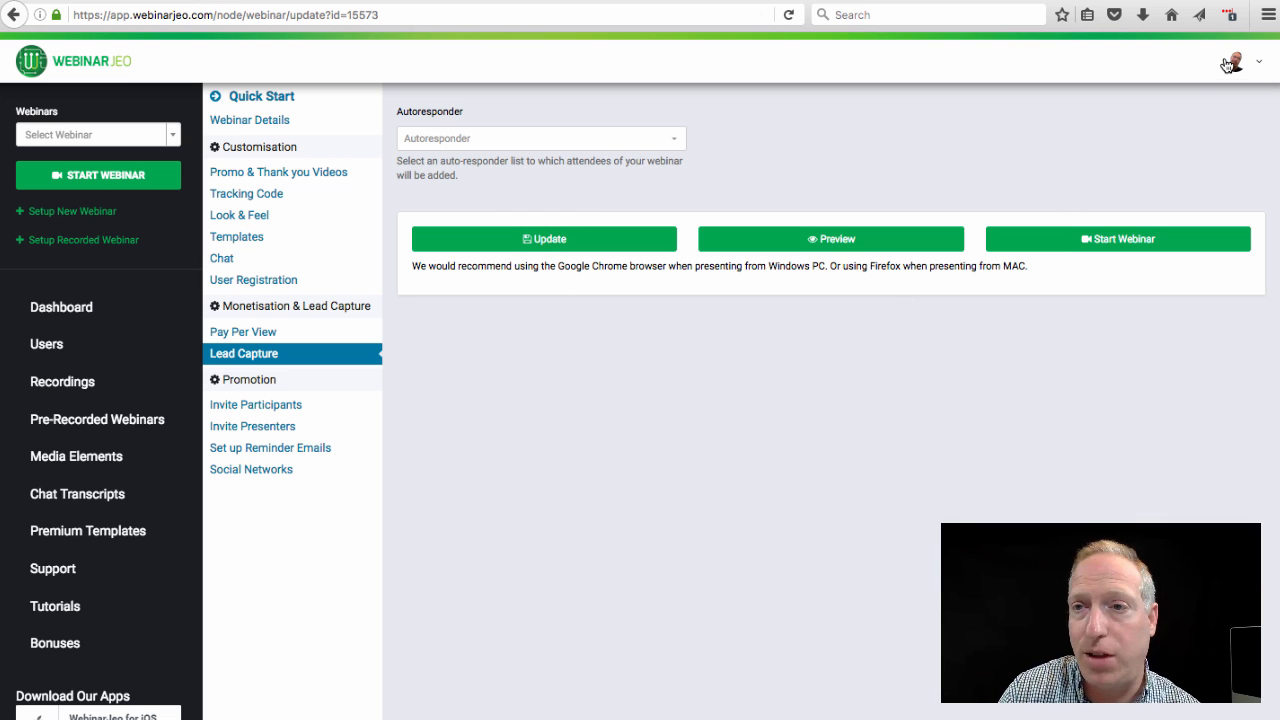
Step: Review the webinar's promotion settings for inviting participants, inviting presenters and setting up reminder emails
{"action": "left_click", "coordinate": [264, 410]}
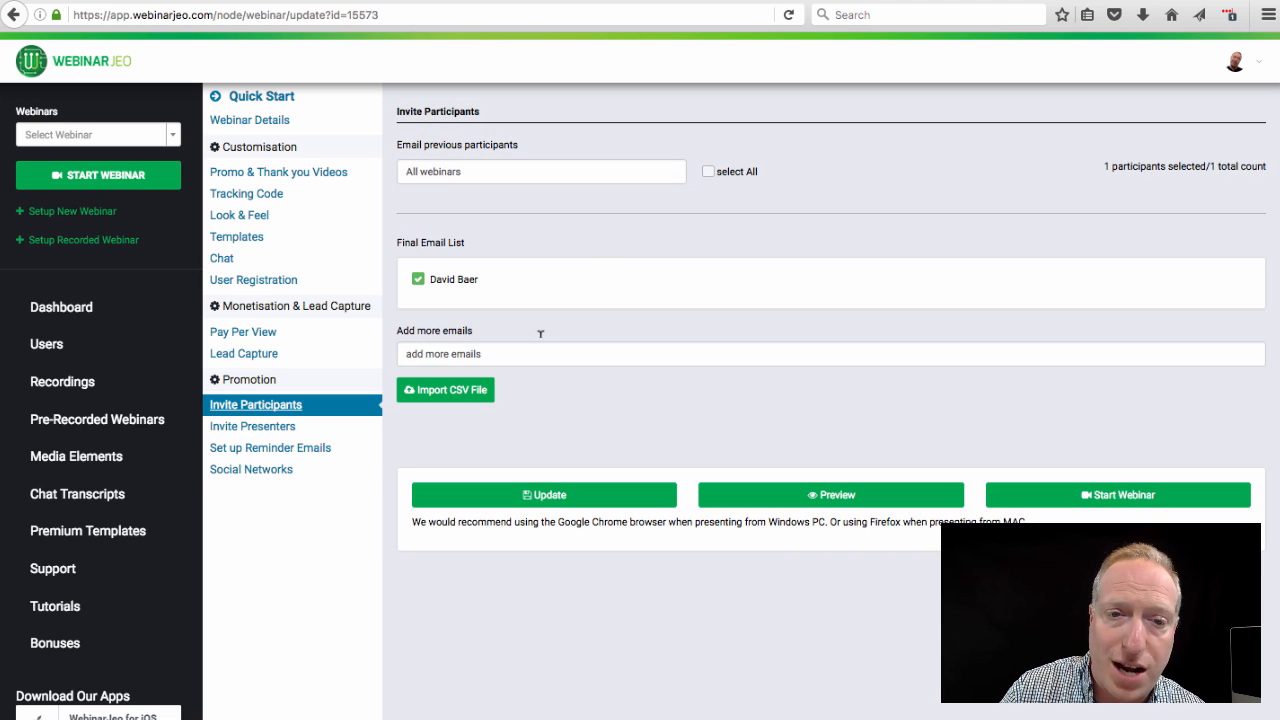
{"action": "left_click", "coordinate": [268, 430]}
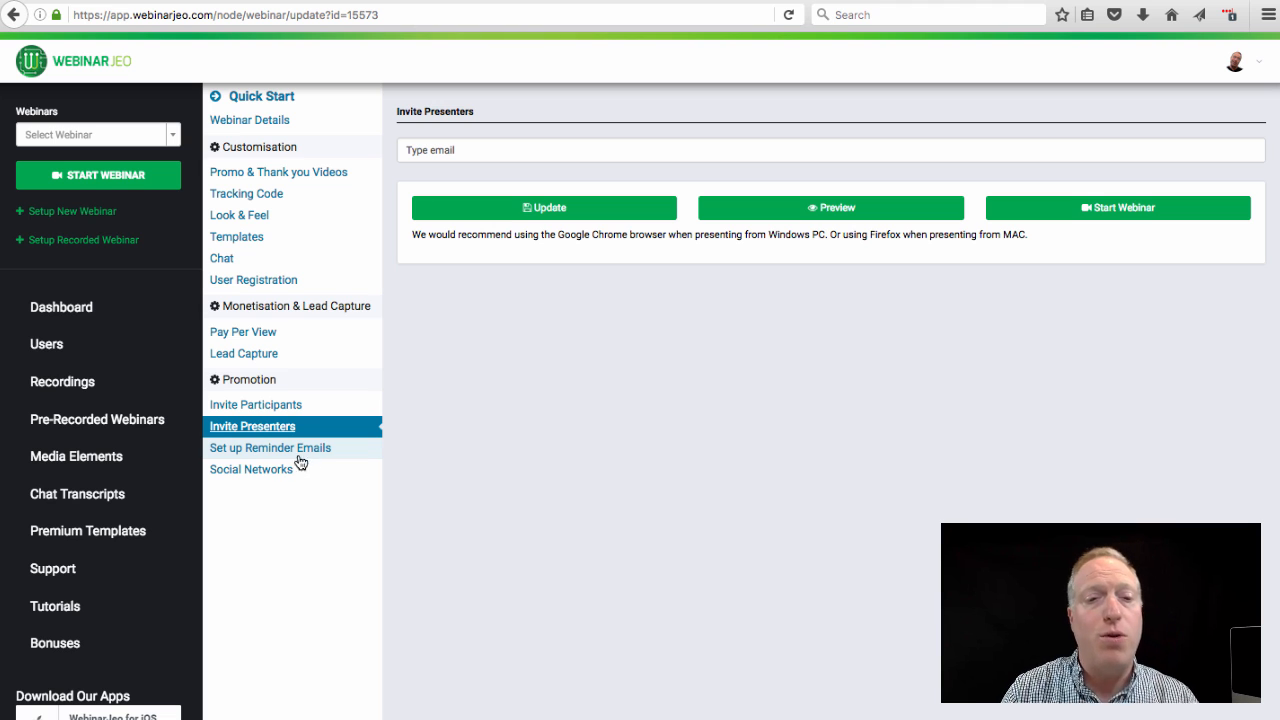
{"action": "left_click", "coordinate": [259, 450]}
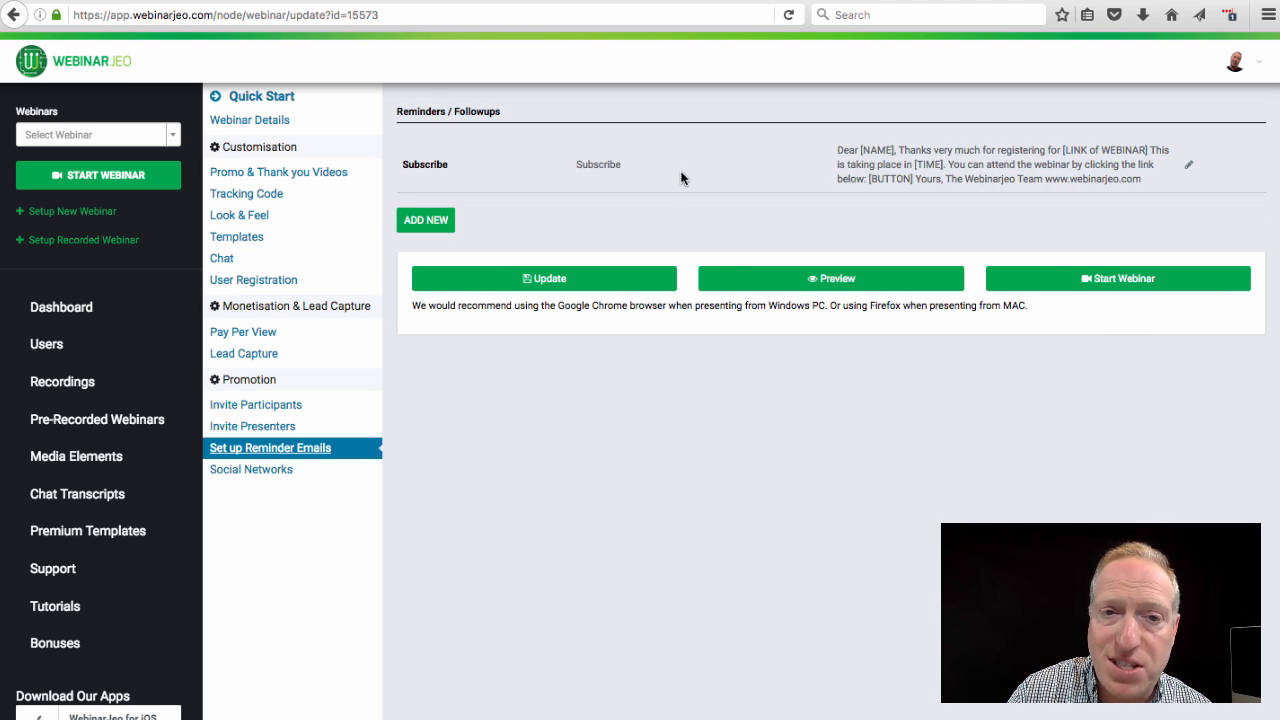
Step: Examine the Subscribe reminder email's text and the new reminder form, closing both without saving
{"action": "left_click", "coordinate": [1187, 168]}
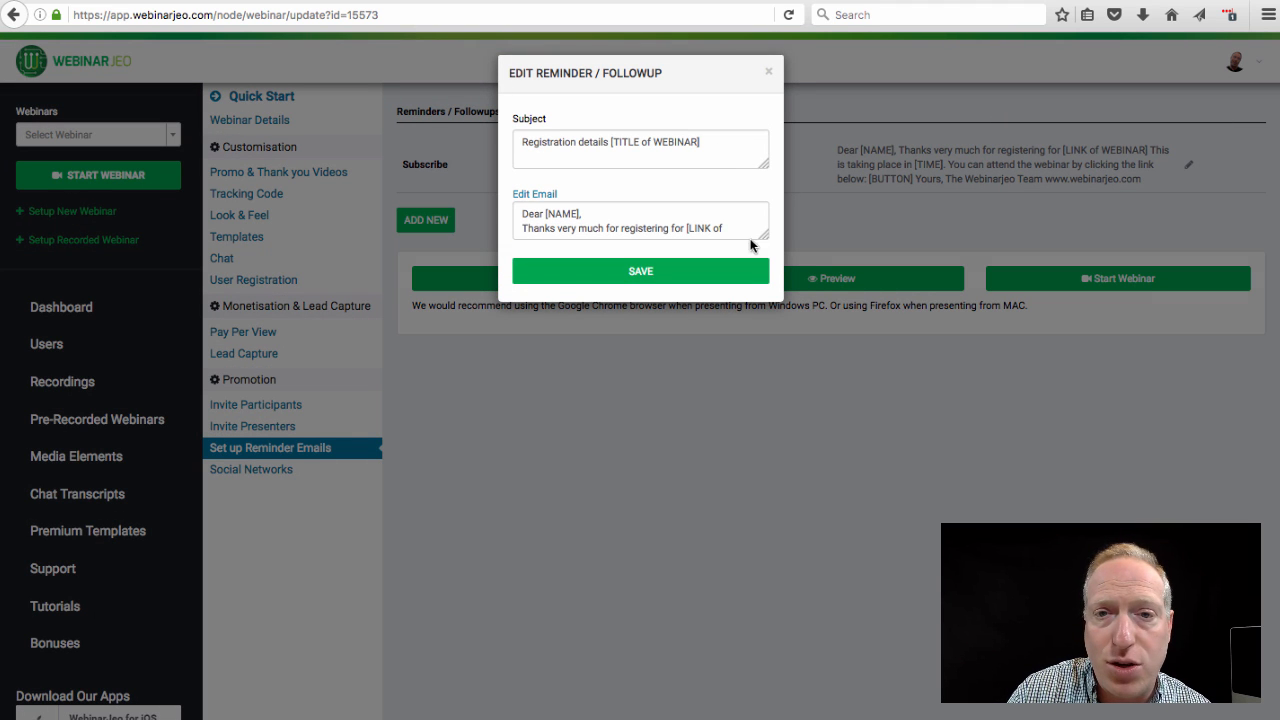
{"action": "left_click_drag", "start_coordinate": [765, 237], "coordinate": [908, 548]}
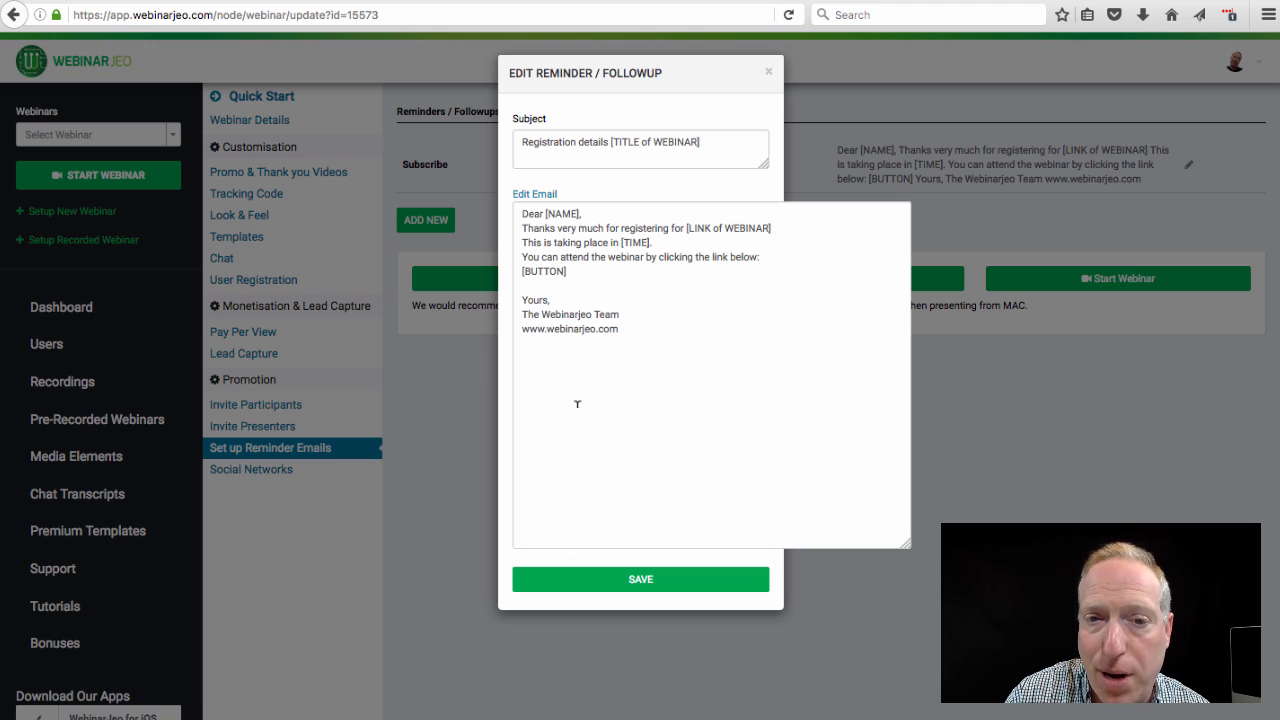
{"action": "left_click_drag", "start_coordinate": [665, 350], "coordinate": [510, 296]}
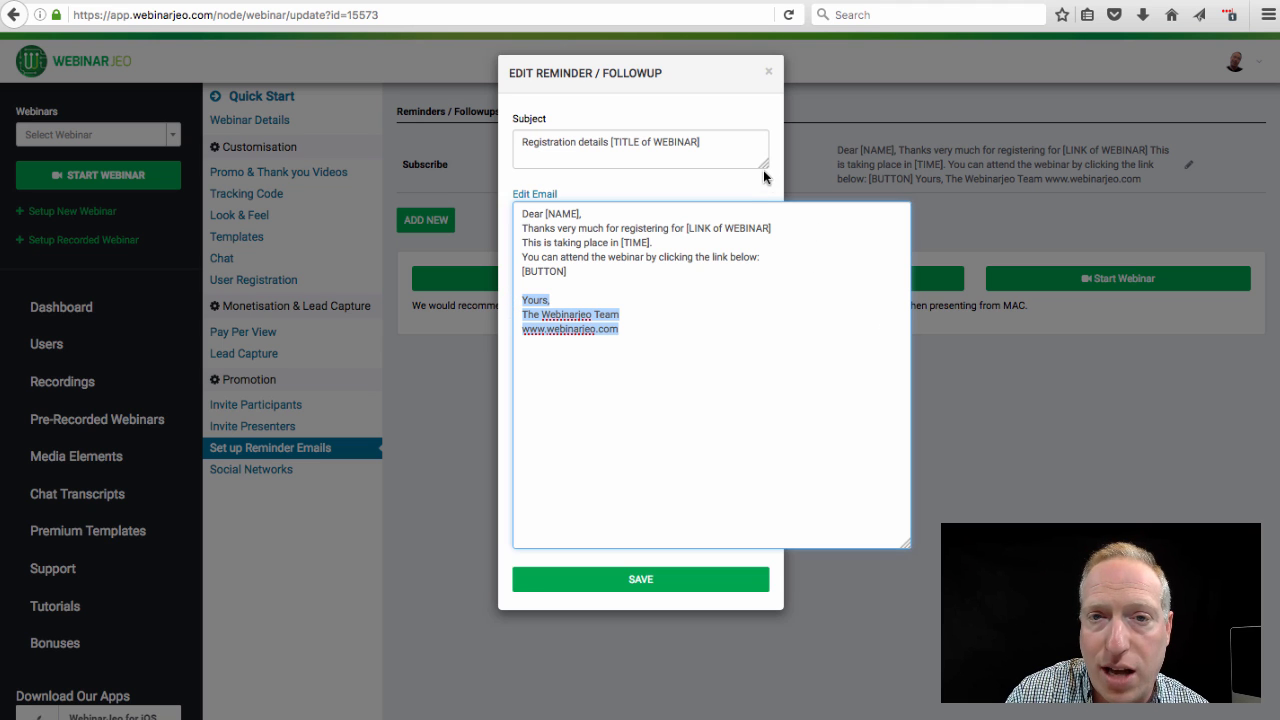
{"action": "left_click", "coordinate": [768, 75]}
{"action": "left_click", "coordinate": [432, 221]}
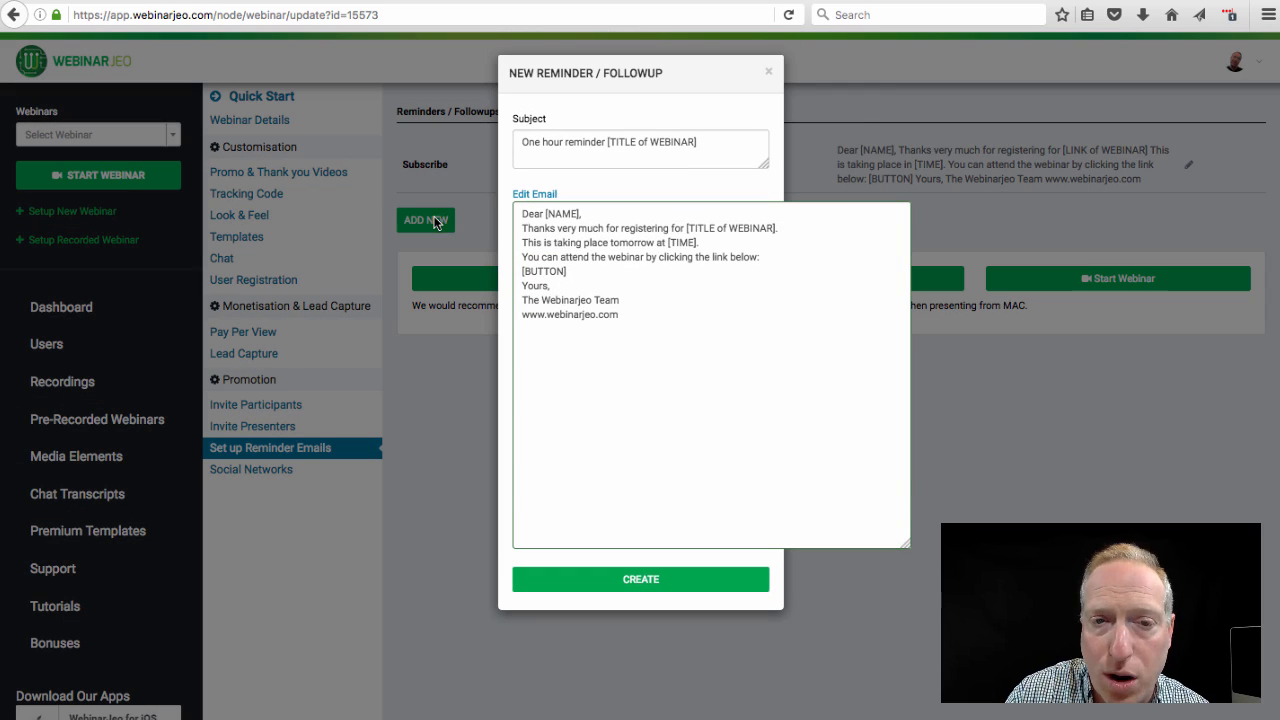
{"action": "left_click", "coordinate": [769, 75]}
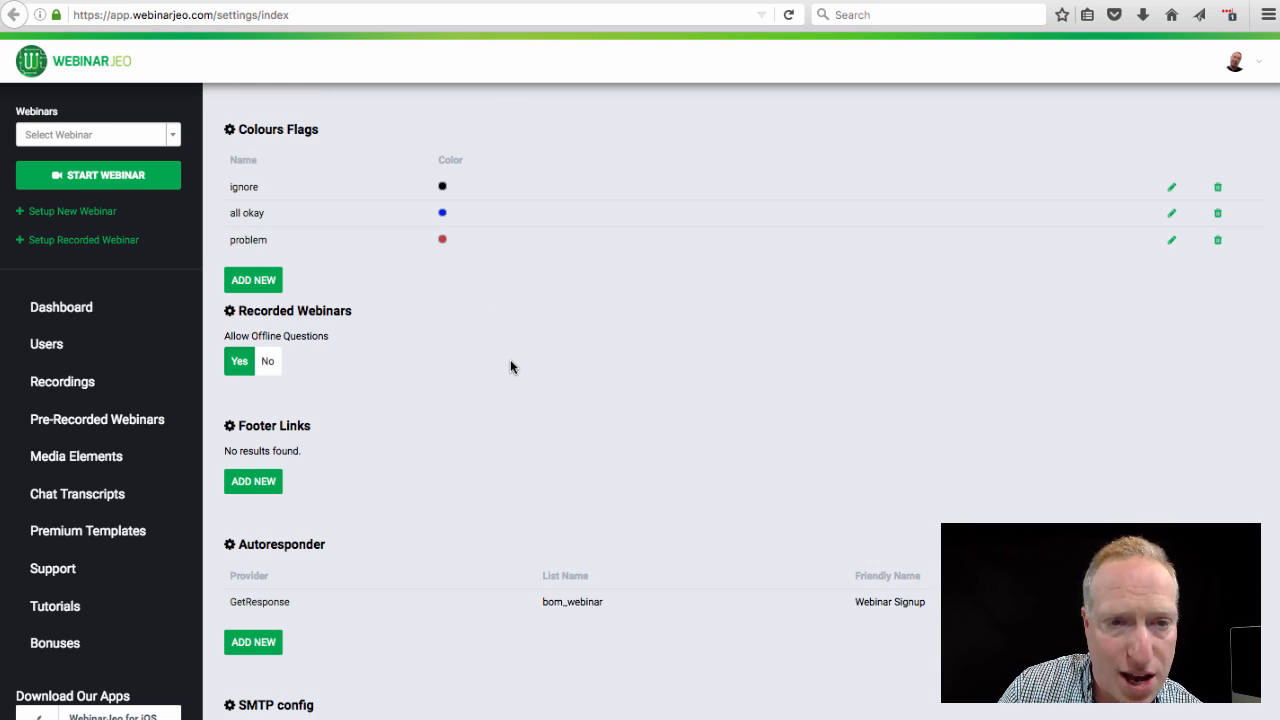
Step: Review the account settings down to the SMTP configuration, and revisit the webinar's new reminder form without creating a reminder
{"action": "scroll", "coordinate": [510, 362], "scroll_direction": "down", "scroll_amount": 3}
{"action": "scroll", "coordinate": [510, 359], "scroll_direction": "down", "scroll_amount": 3}
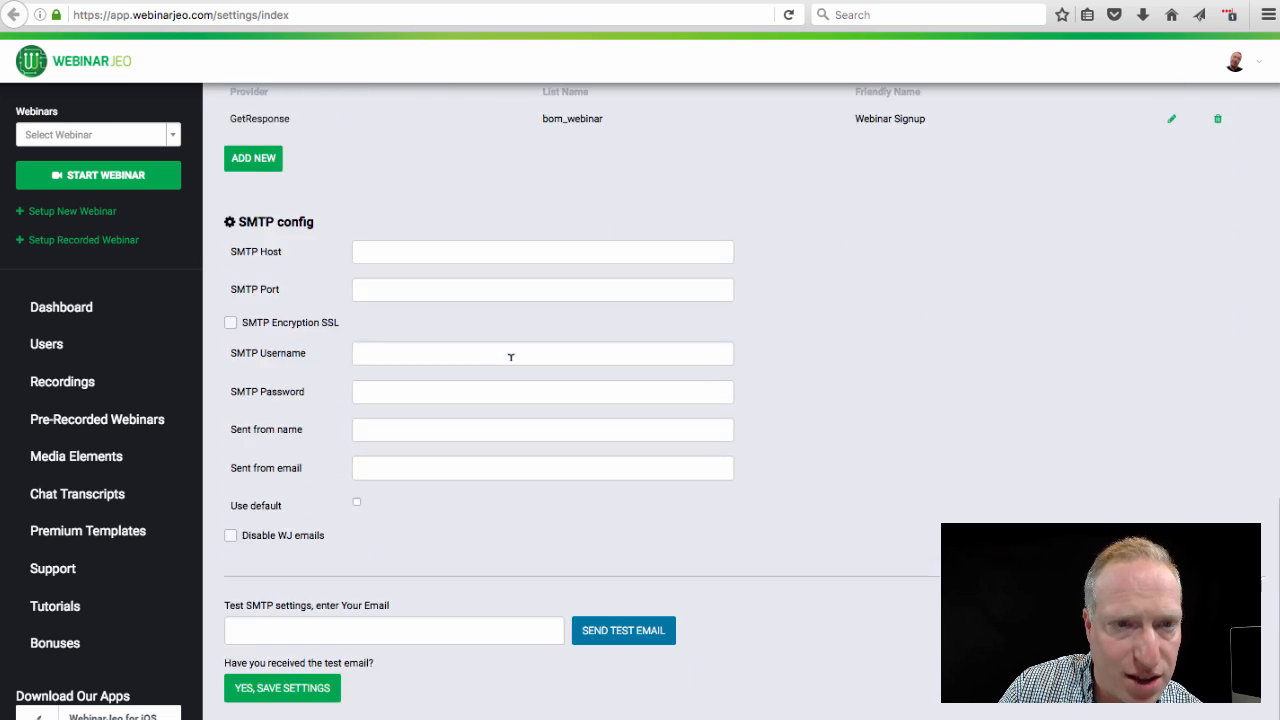
{"action": "scroll", "coordinate": [510, 359], "scroll_direction": "up", "scroll_amount": 8}
{"action": "scroll", "coordinate": [510, 359], "scroll_direction": "up", "scroll_amount": 5}
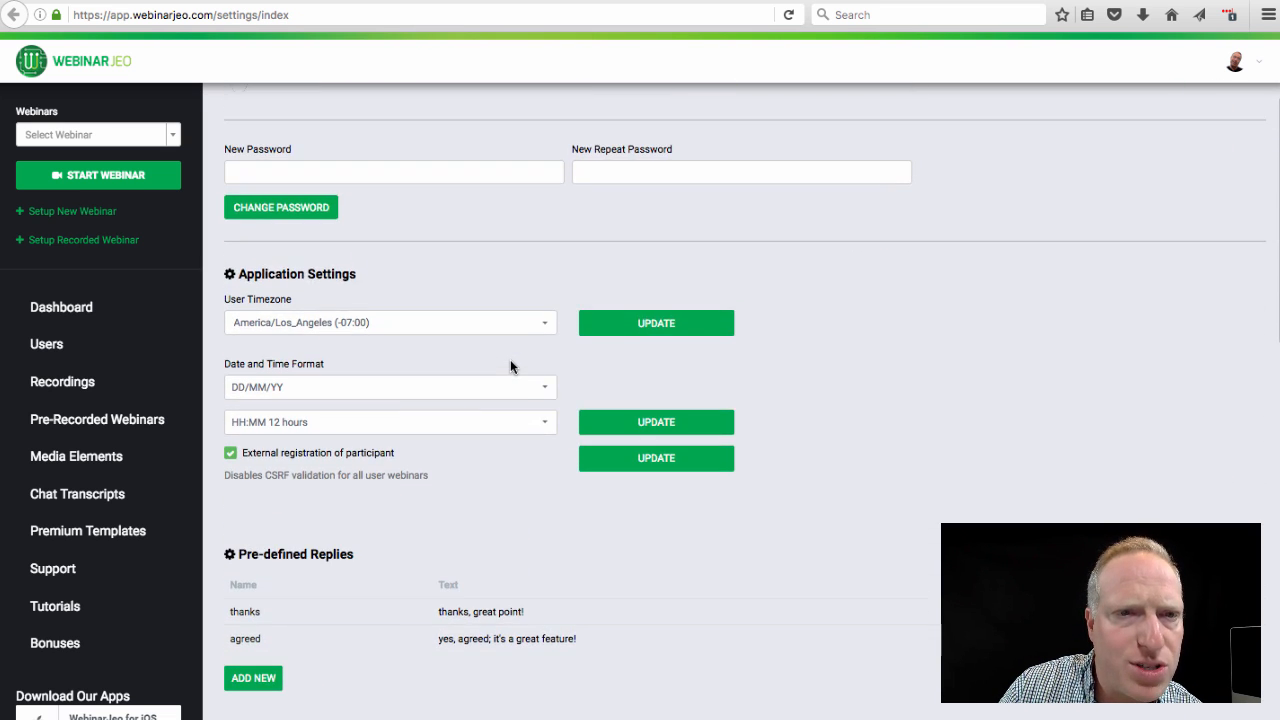
{"action": "scroll", "coordinate": [805, 592], "scroll_direction": "down", "scroll_amount": 4}
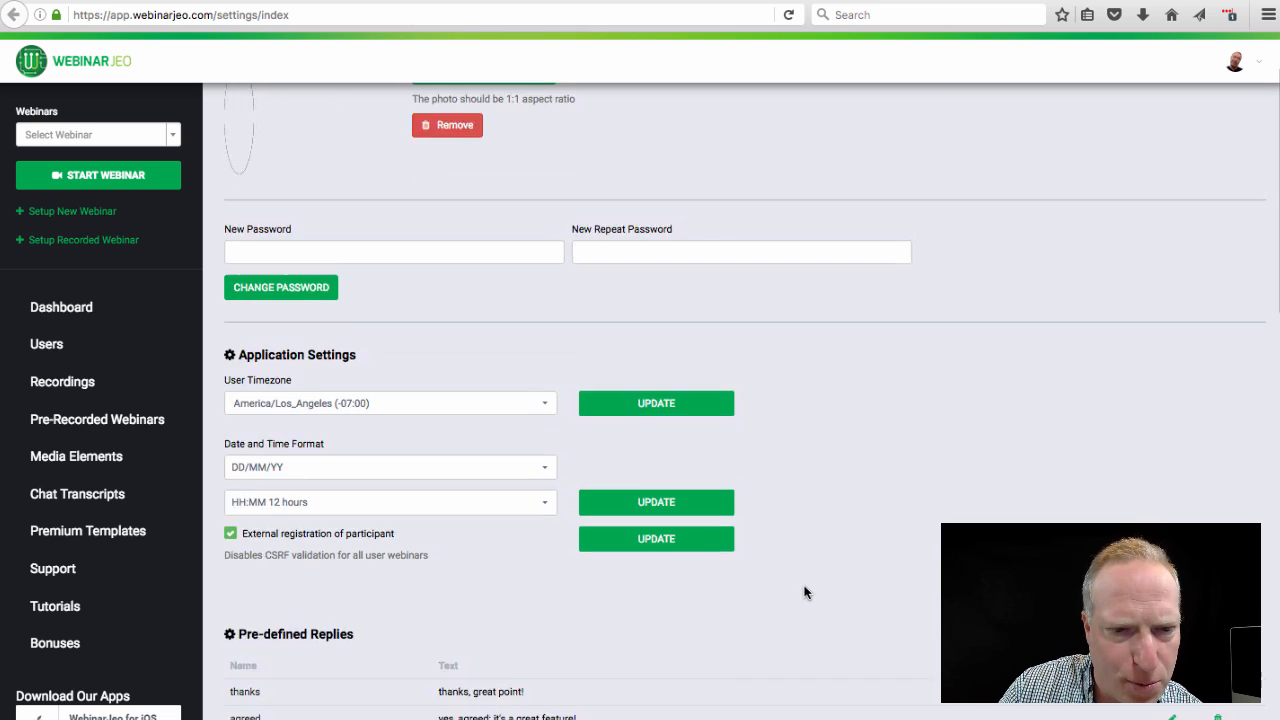
{"action": "scroll", "coordinate": [805, 592], "scroll_direction": "down", "scroll_amount": 4}
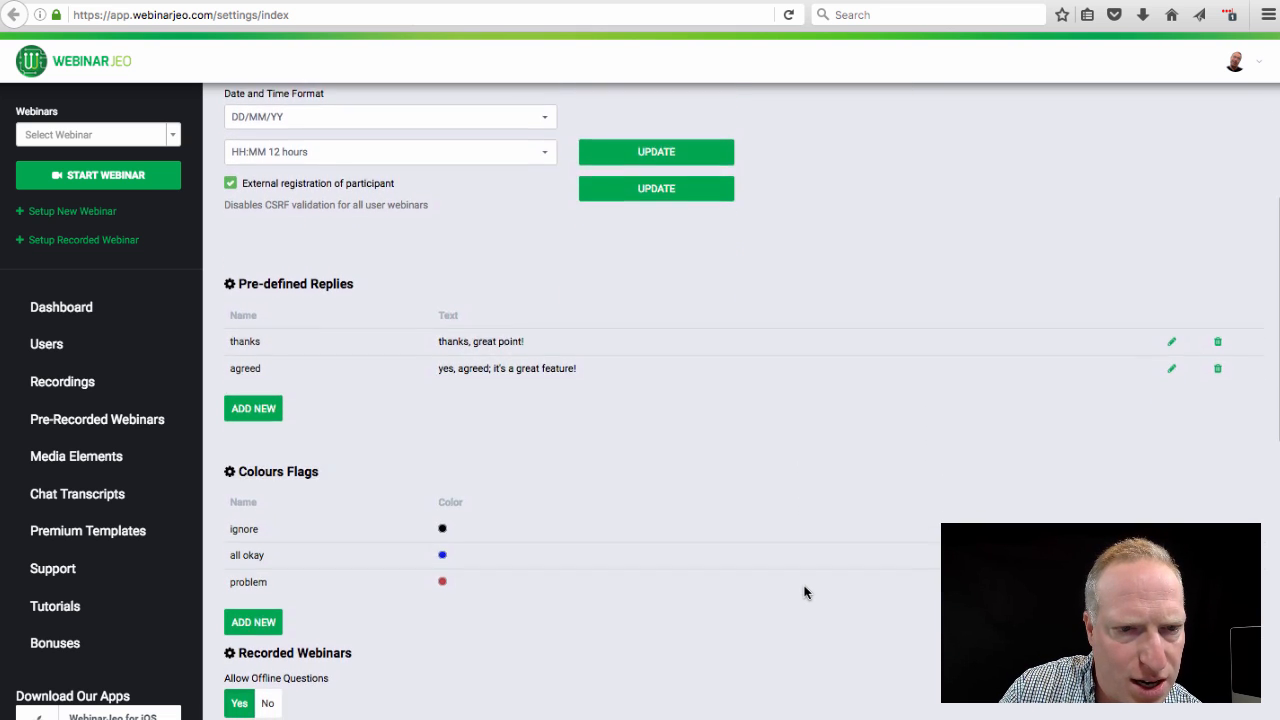
{"action": "scroll", "coordinate": [441, 462], "scroll_direction": "down", "scroll_amount": 5}
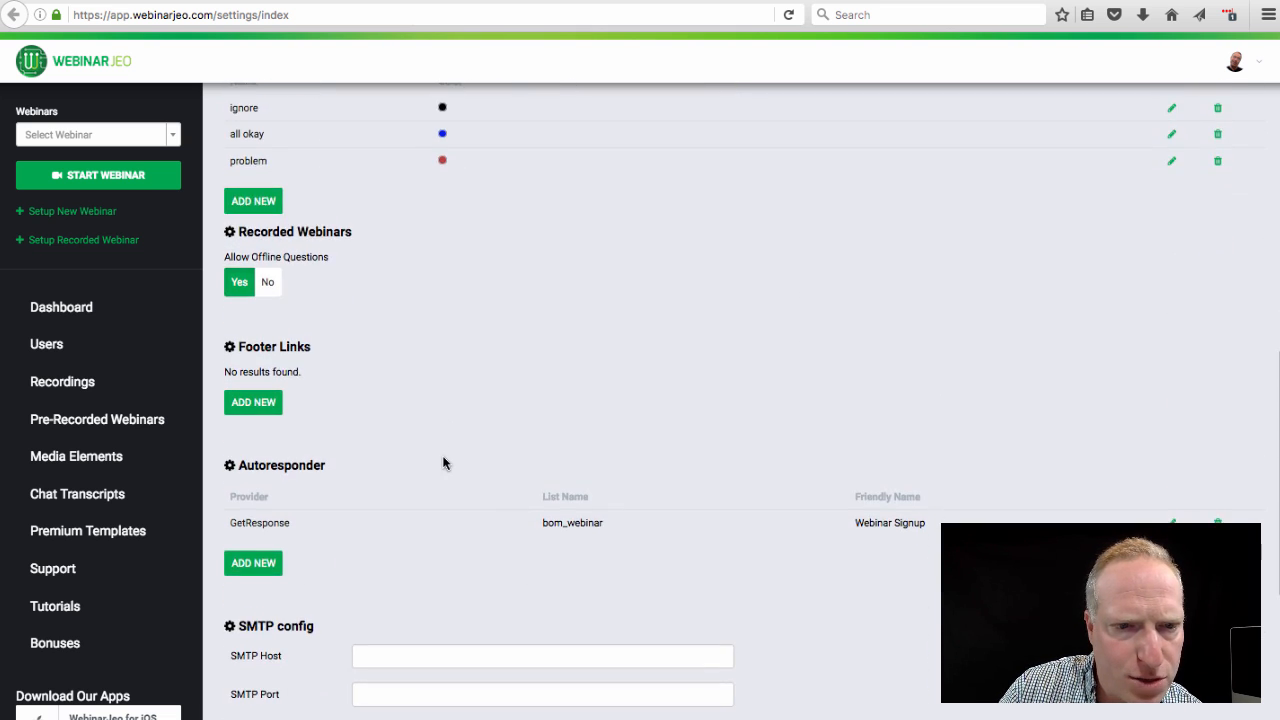
{"action": "scroll", "coordinate": [472, 410], "scroll_direction": "down", "scroll_amount": 2}
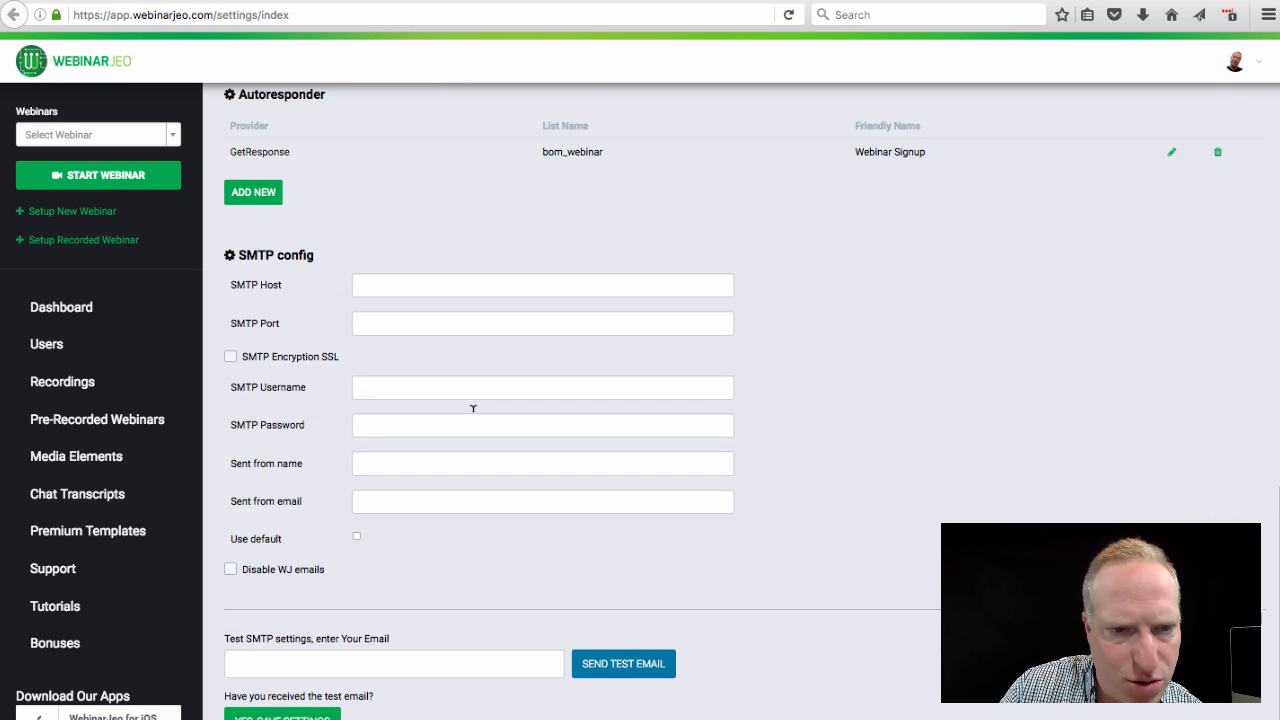
{"action": "scroll", "coordinate": [472, 410], "scroll_direction": "up", "scroll_amount": 6}
{"action": "scroll", "coordinate": [738, 280], "scroll_direction": "up", "scroll_amount": 10}
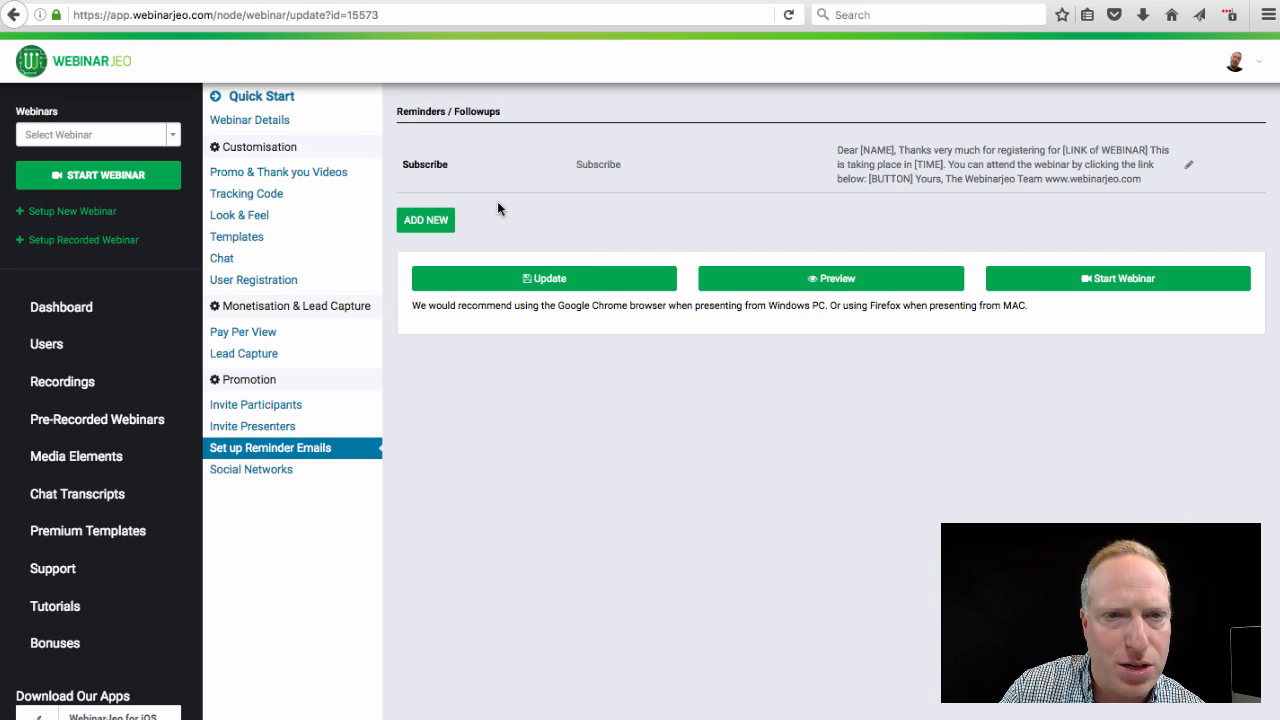
{"action": "left_click", "coordinate": [430, 219]}
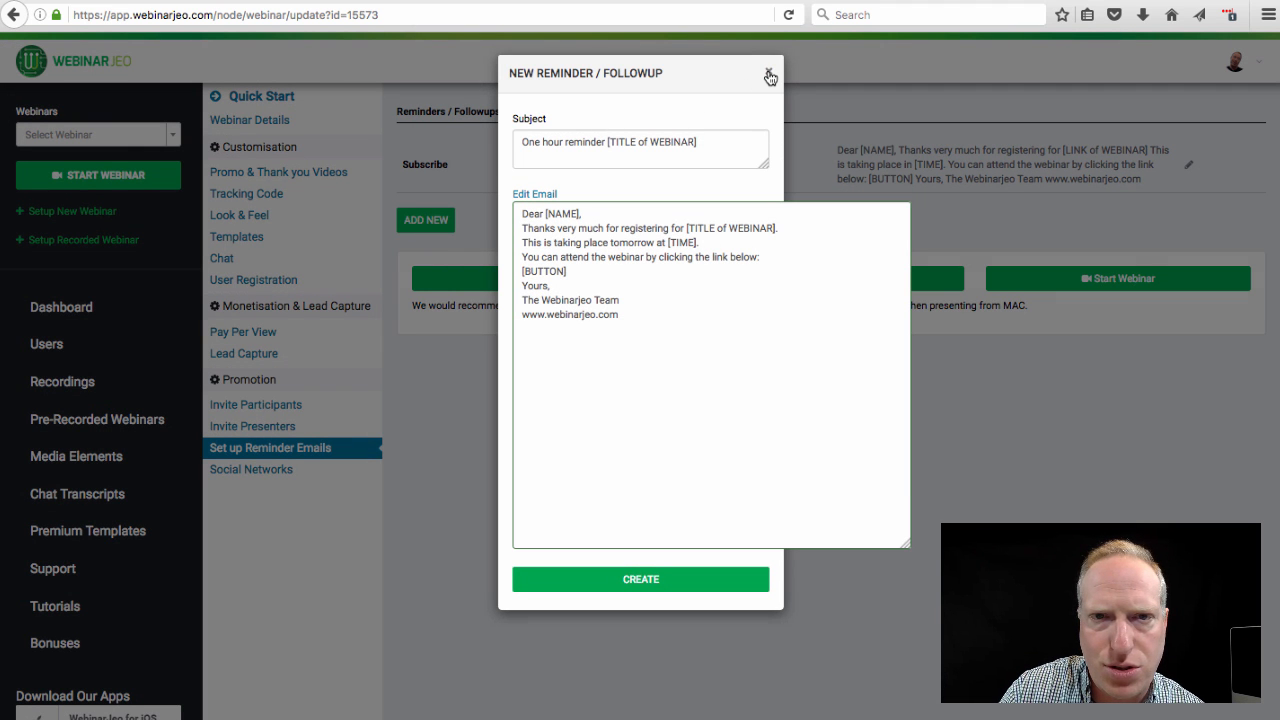
{"action": "left_click", "coordinate": [769, 75]}
Step: Connect Facebook in the webinar's social network settings
{"action": "left_click", "coordinate": [240, 478]}
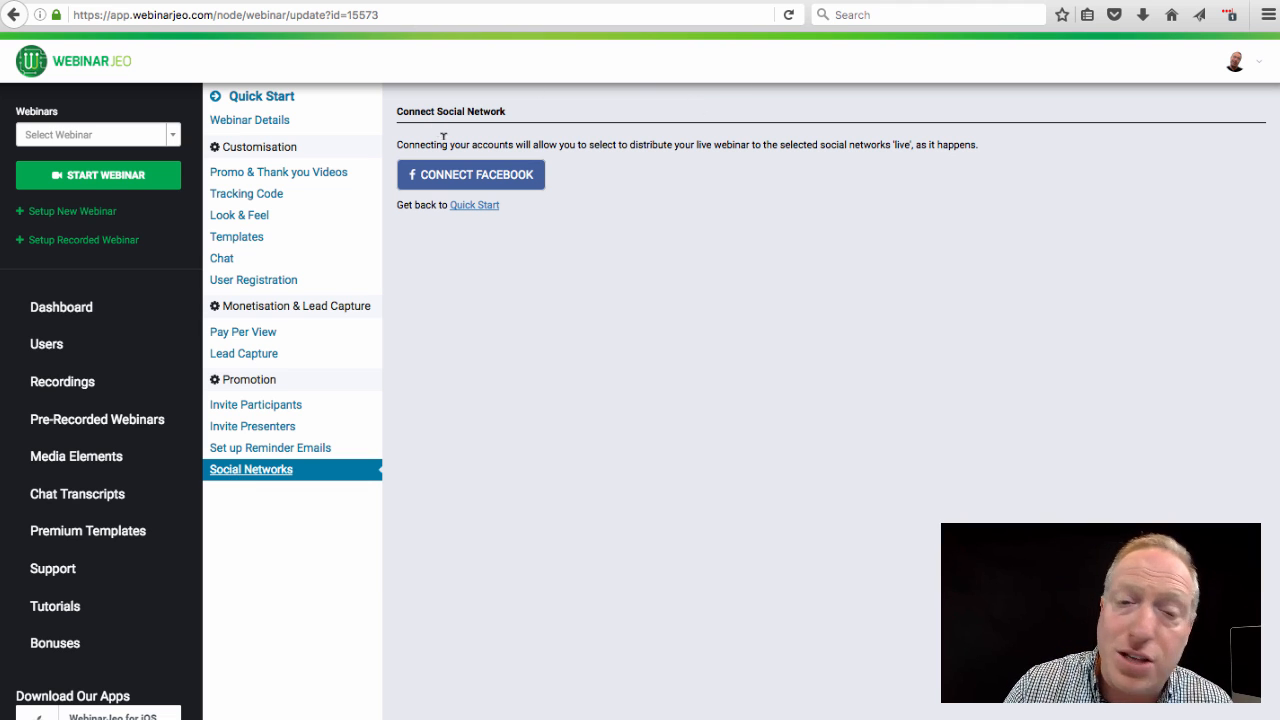
{"action": "left_click", "coordinate": [435, 183]}
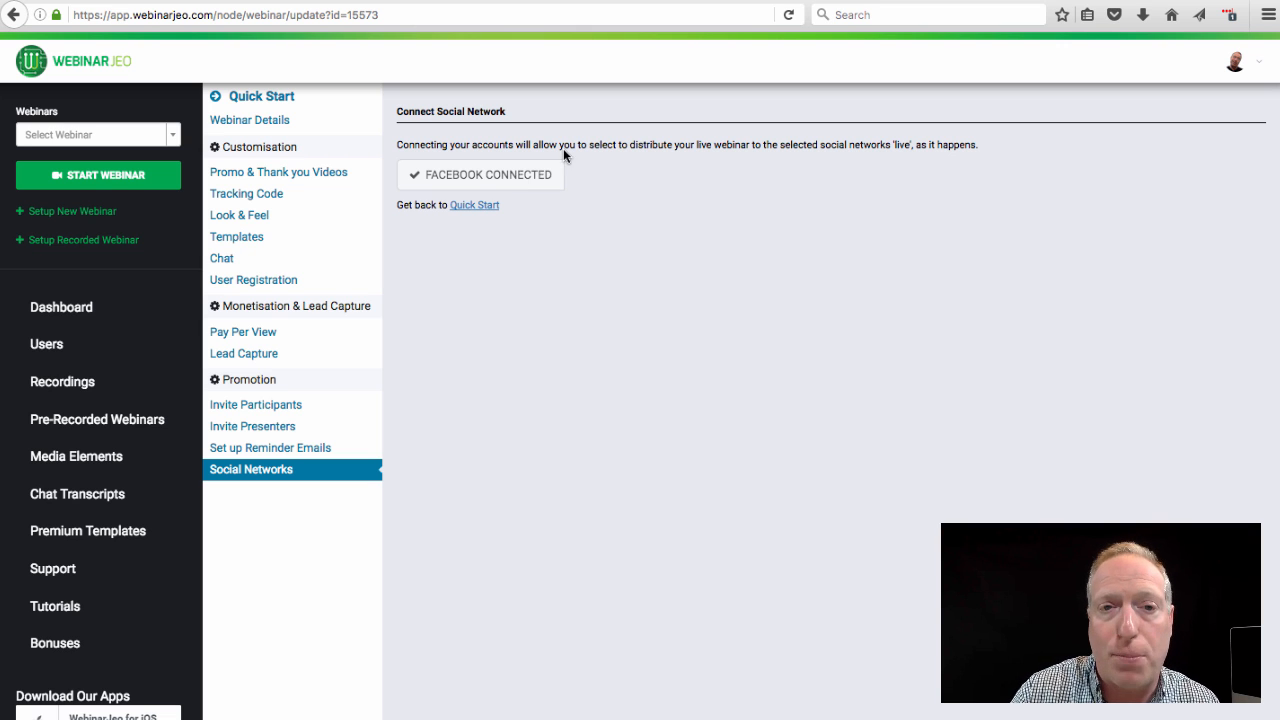
Step: Enable live streaming to Facebook in the webinar details
{"action": "left_click", "coordinate": [270, 131]}
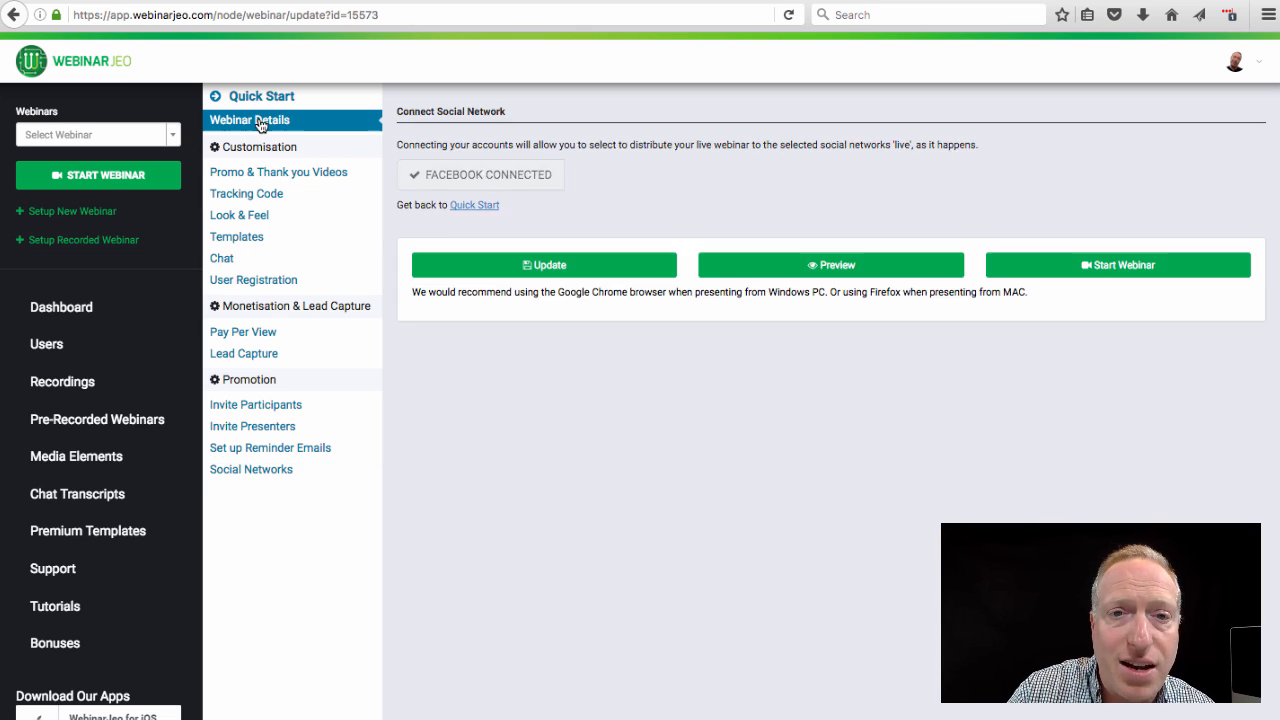
{"action": "scroll", "coordinate": [459, 504], "scroll_direction": "down", "scroll_amount": 2}
{"action": "scroll", "coordinate": [459, 504], "scroll_direction": "down", "scroll_amount": 1}
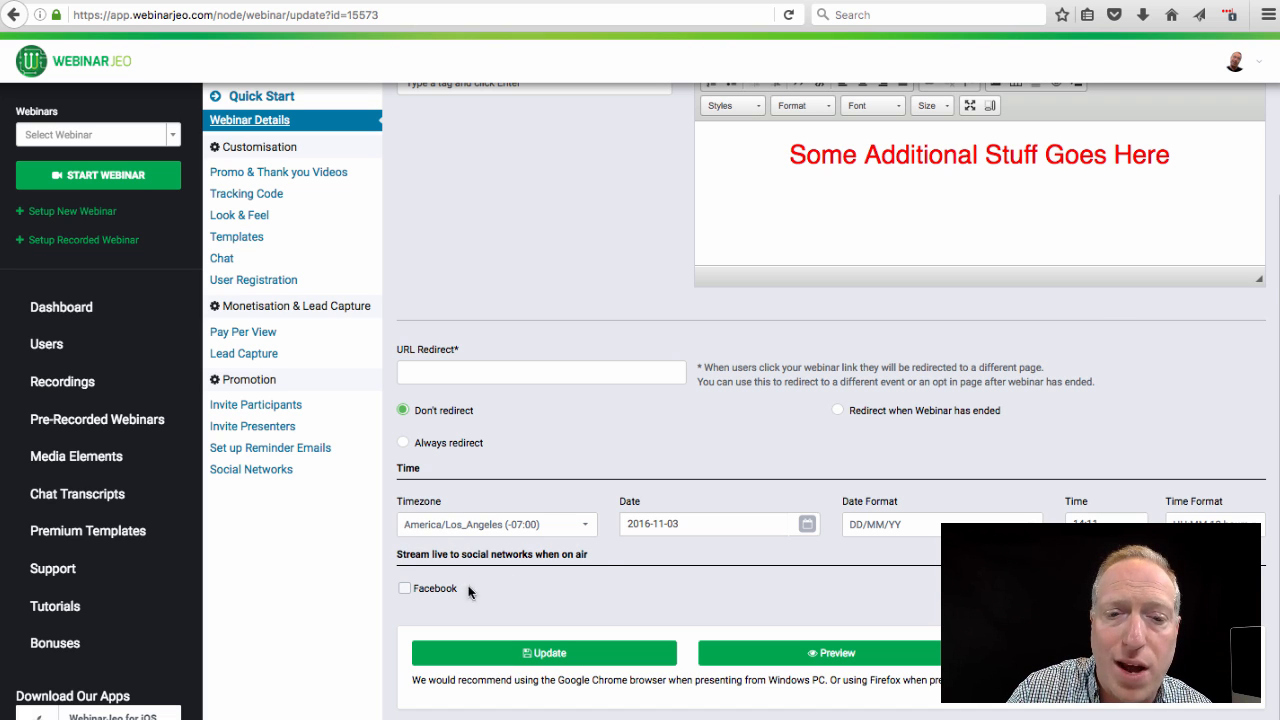
{"action": "left_click", "coordinate": [404, 588]}
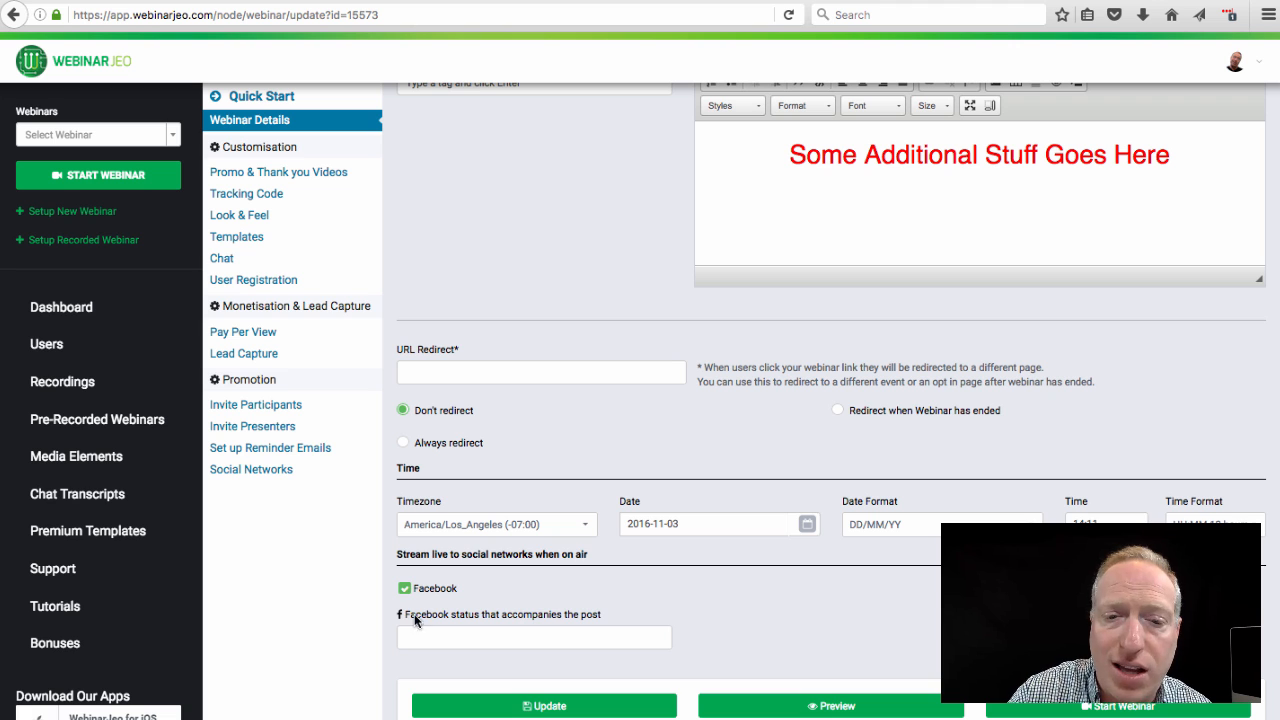
Step: Enter the Facebook status accompanying the post as "I'm on this webinar right now, but you can watch it here on Facebook."
{"action": "left_click", "coordinate": [427, 637]}
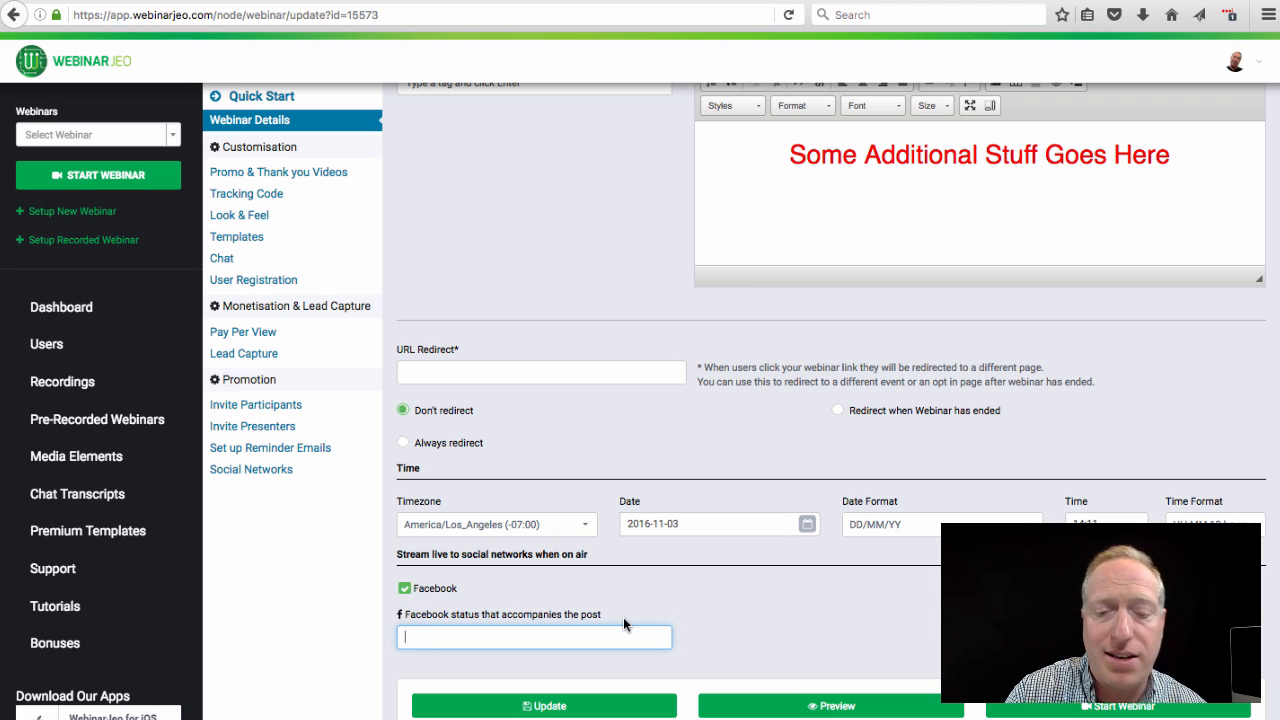
{"action": "type", "text": "This"}
{"action": "key", "text": "BackSpace"}
{"action": "key", "text": "BackSpace"}
{"action": "key", "text": "BackSpace"}
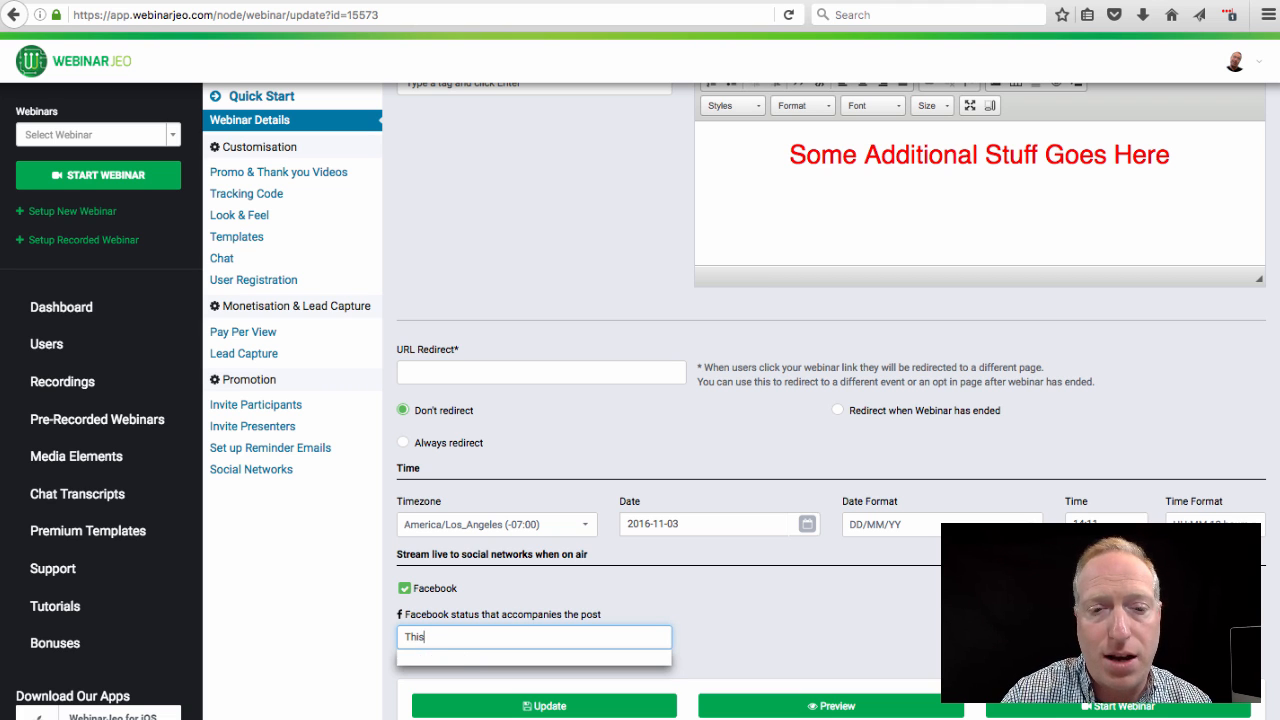
{"action": "key", "text": "BackSpace"}
{"action": "type", "text": "I"}
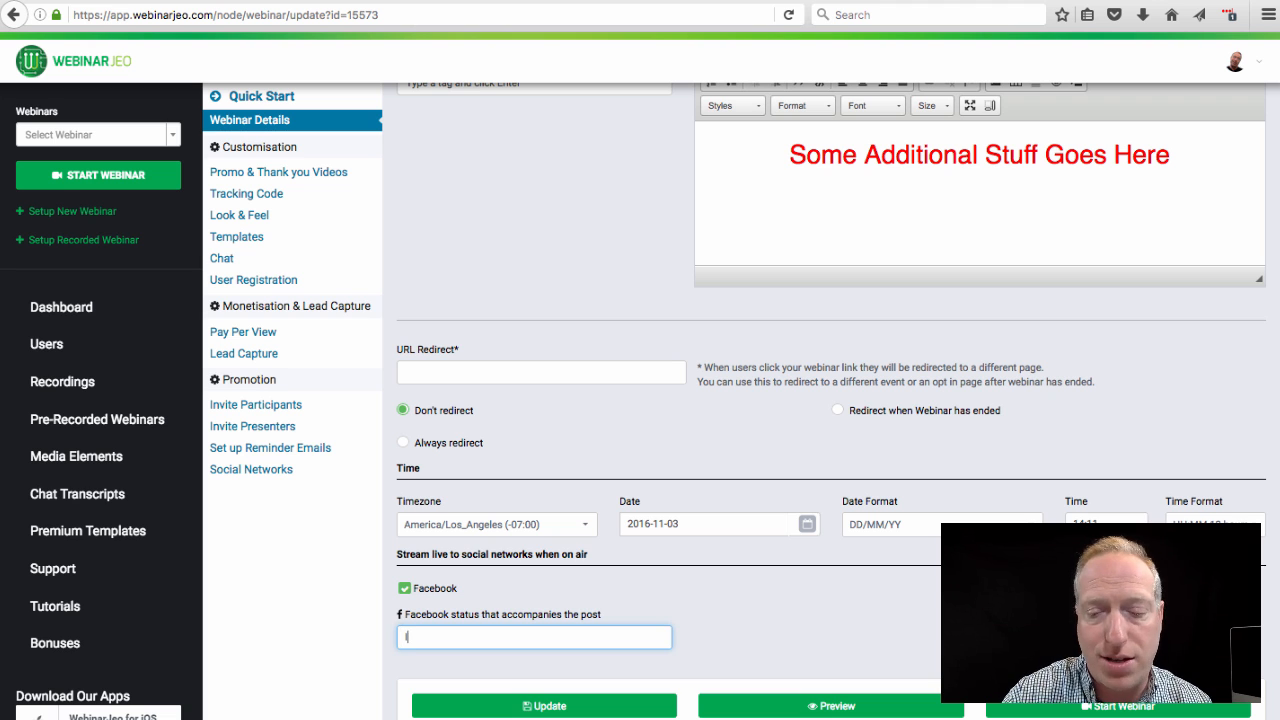
{"action": "type", "text": "'m on this "}
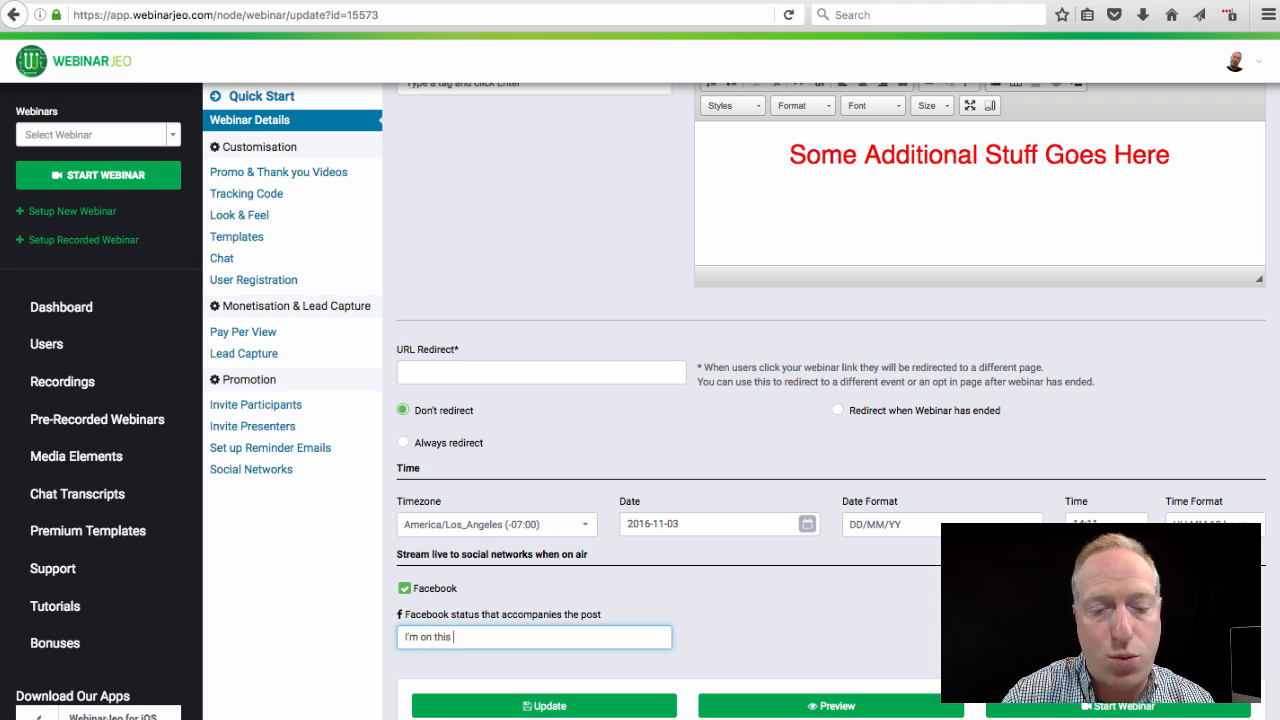
{"action": "type", "text": "webinar r"}
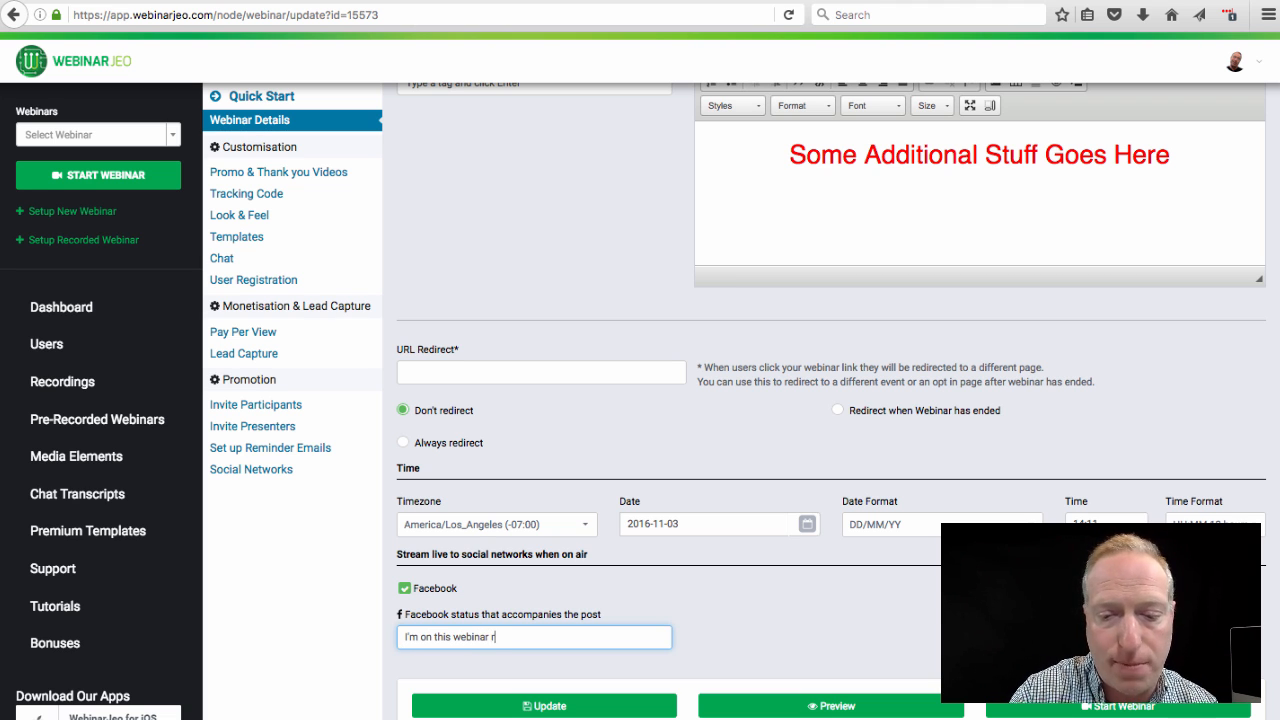
{"action": "type", "text": "ight now, but"}
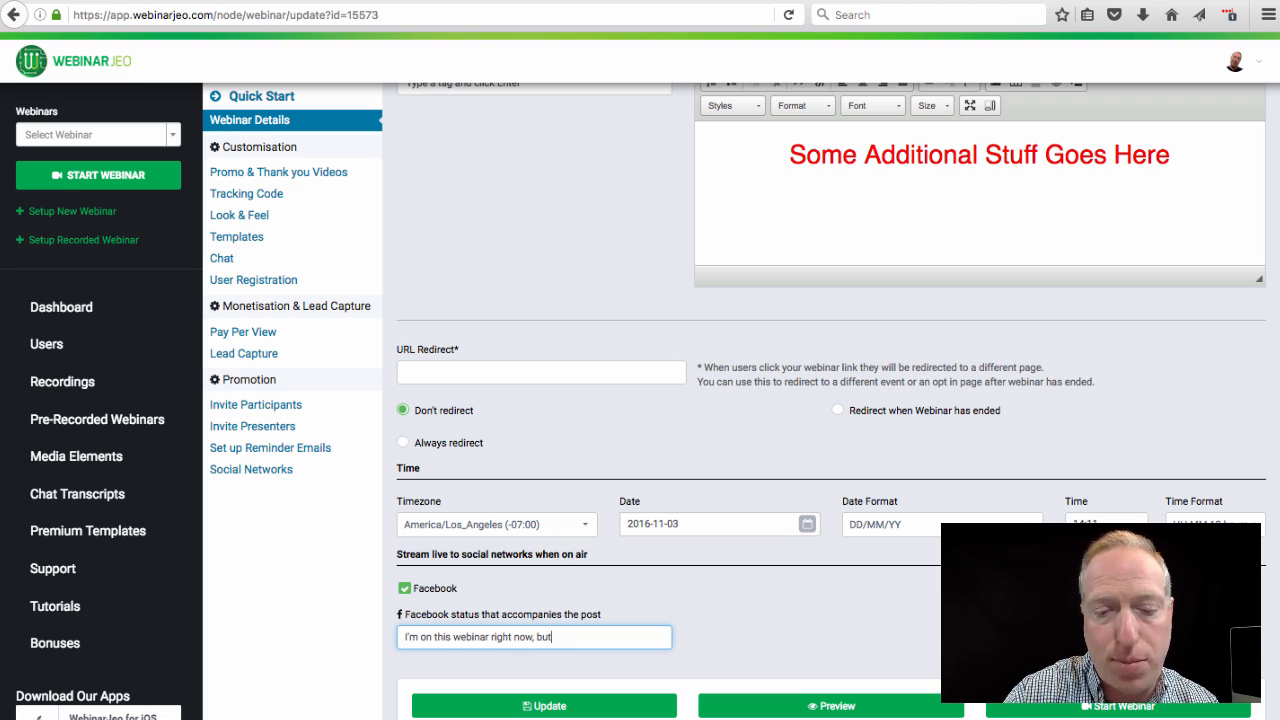
{"action": "type", "text": " you can watch"}
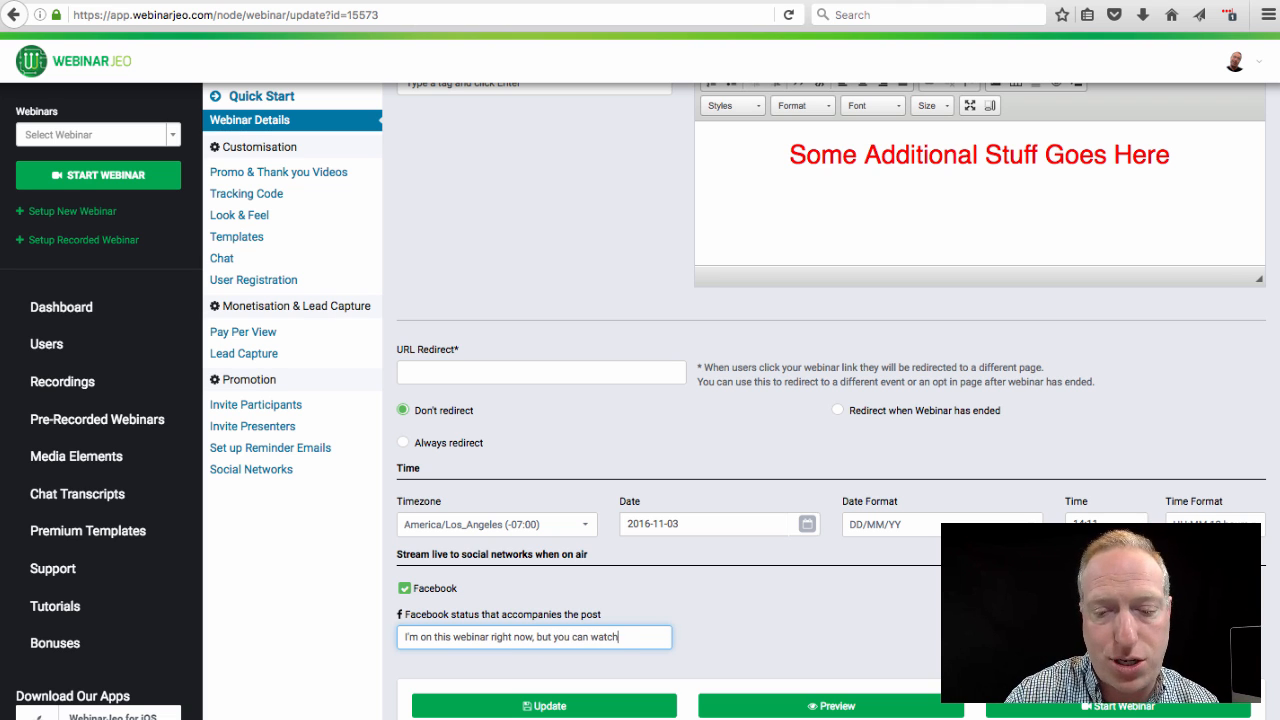
{"action": "type", "text": " it here on Fac"}
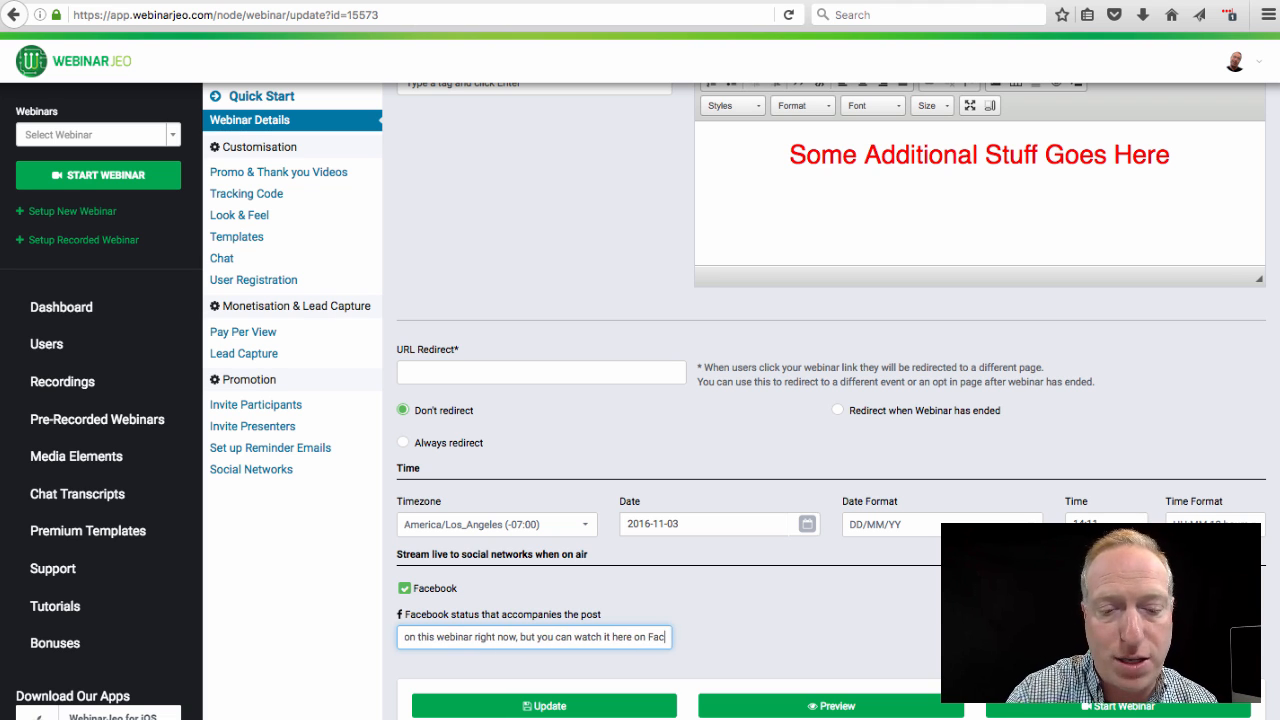
{"action": "type", "text": "ebook."}
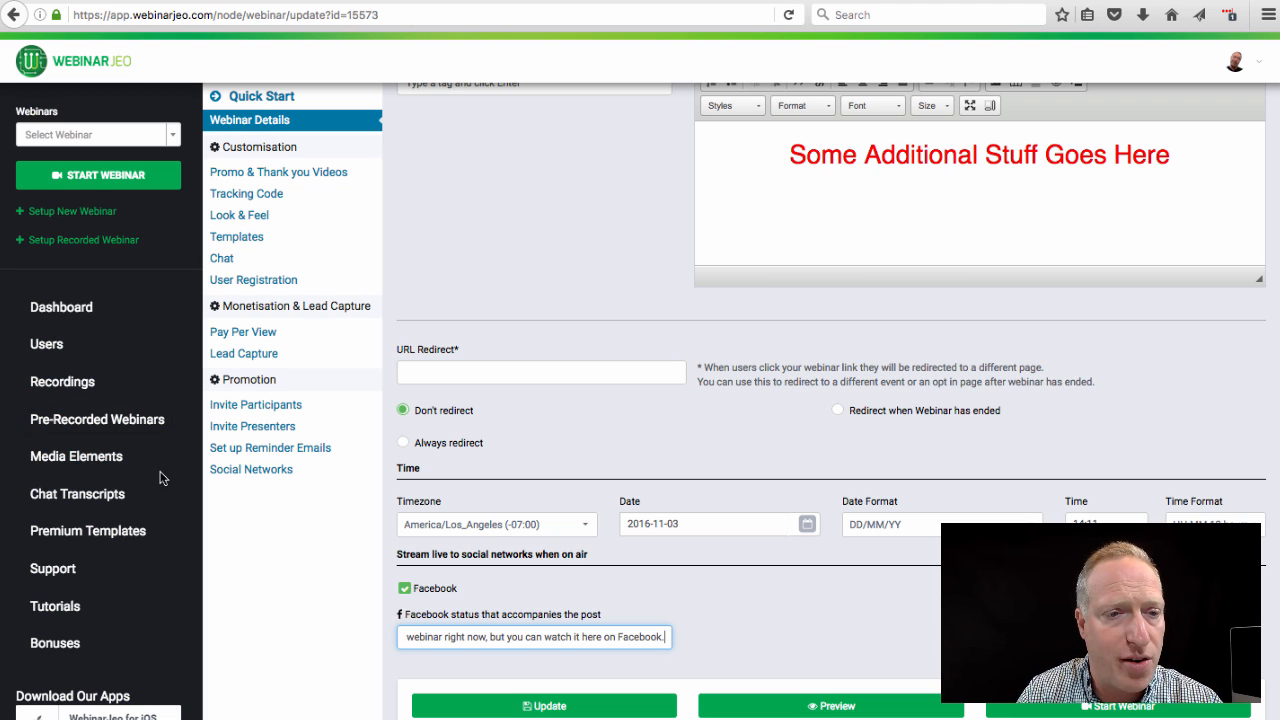
Step: Start a new button in the media elements and name it "My Cool Offer"
{"action": "left_click", "coordinate": [55, 467]}
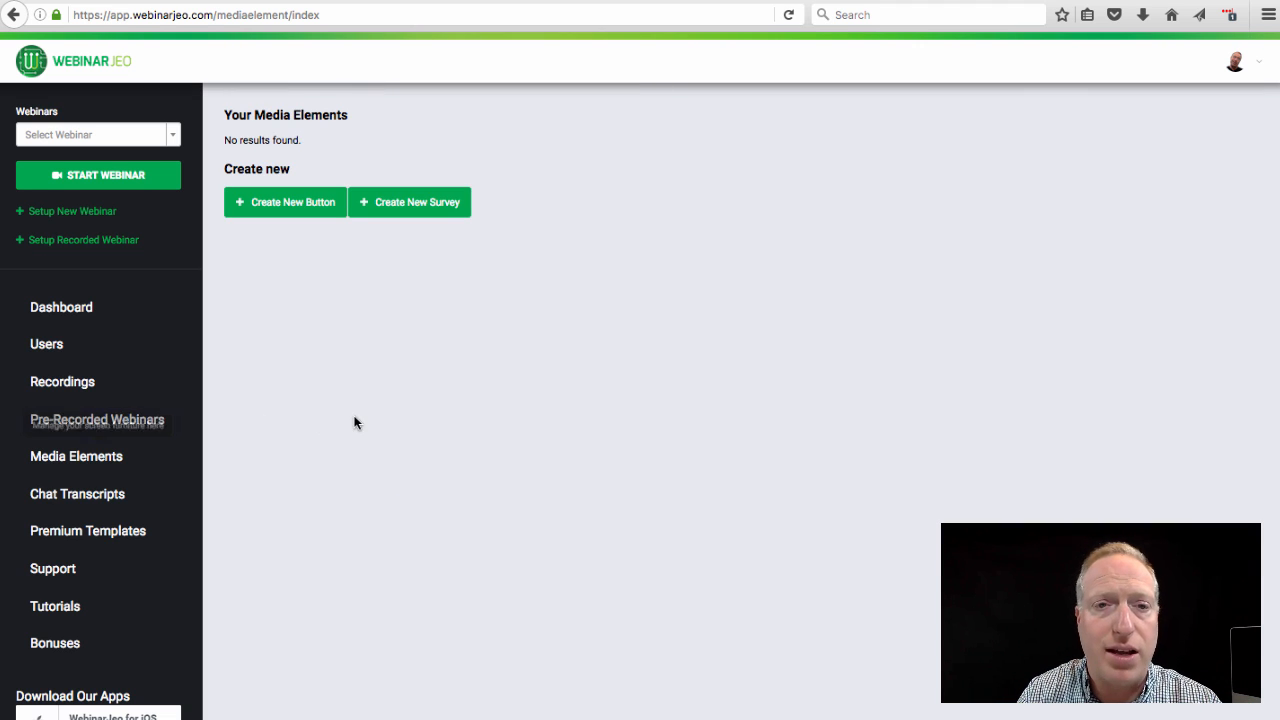
{"action": "left_click", "coordinate": [307, 208]}
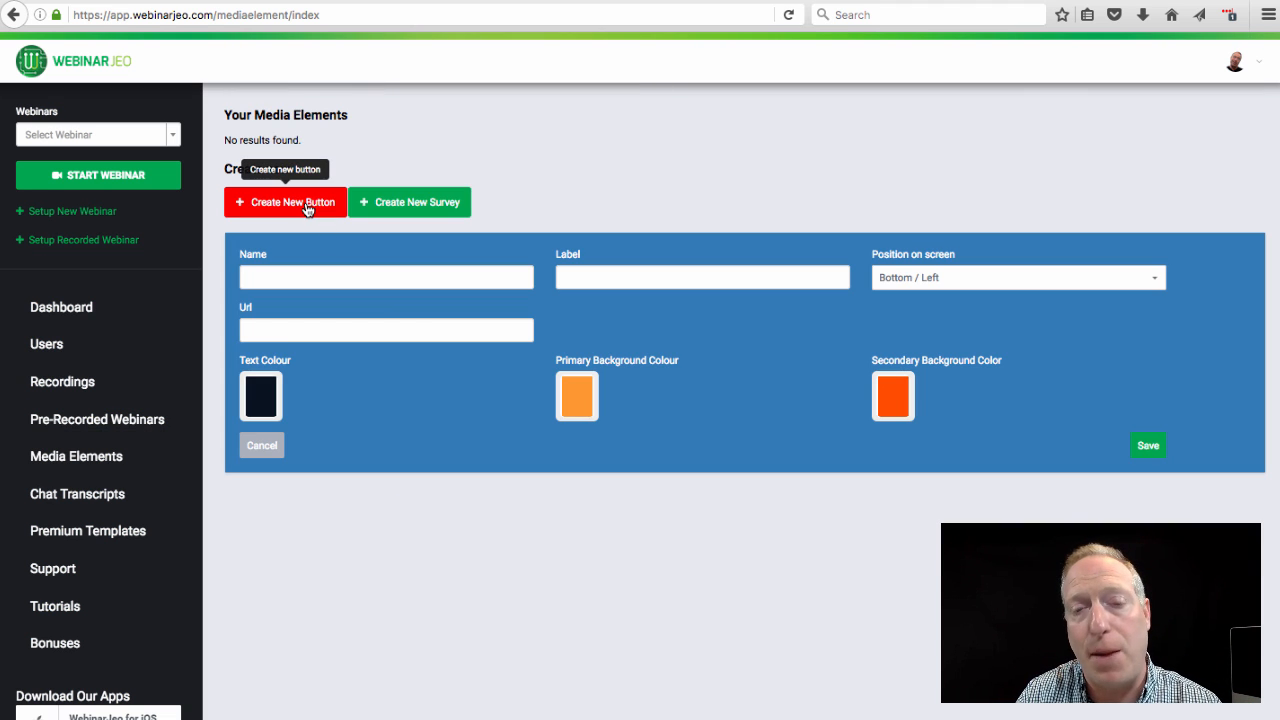
{"action": "left_click", "coordinate": [275, 277]}
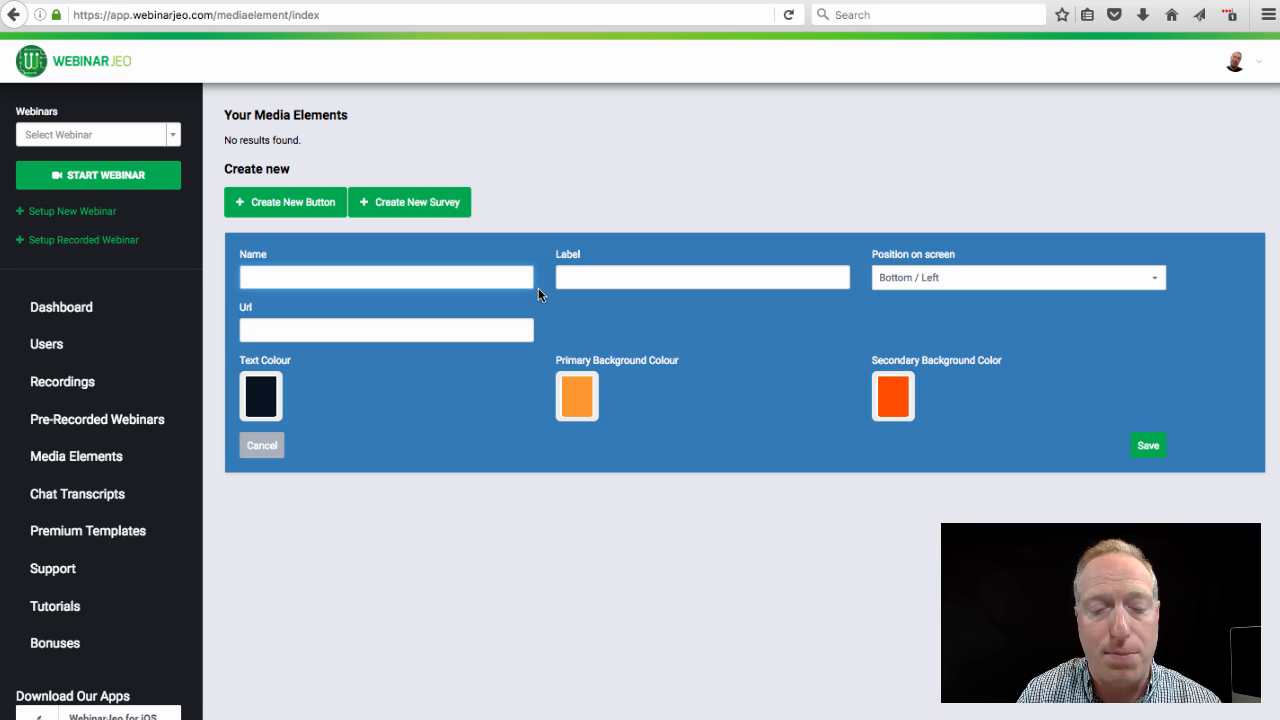
{"action": "type", "text": "My"}
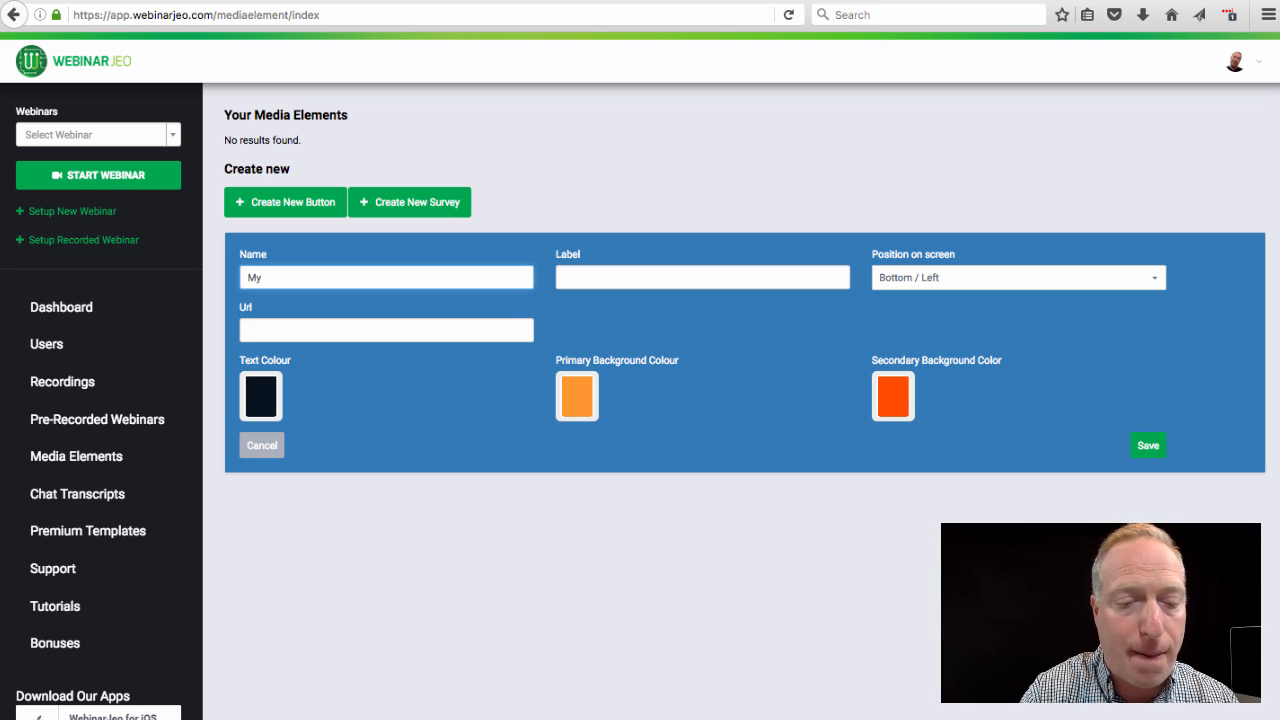
{"action": "type", "text": " Cool Offer"}
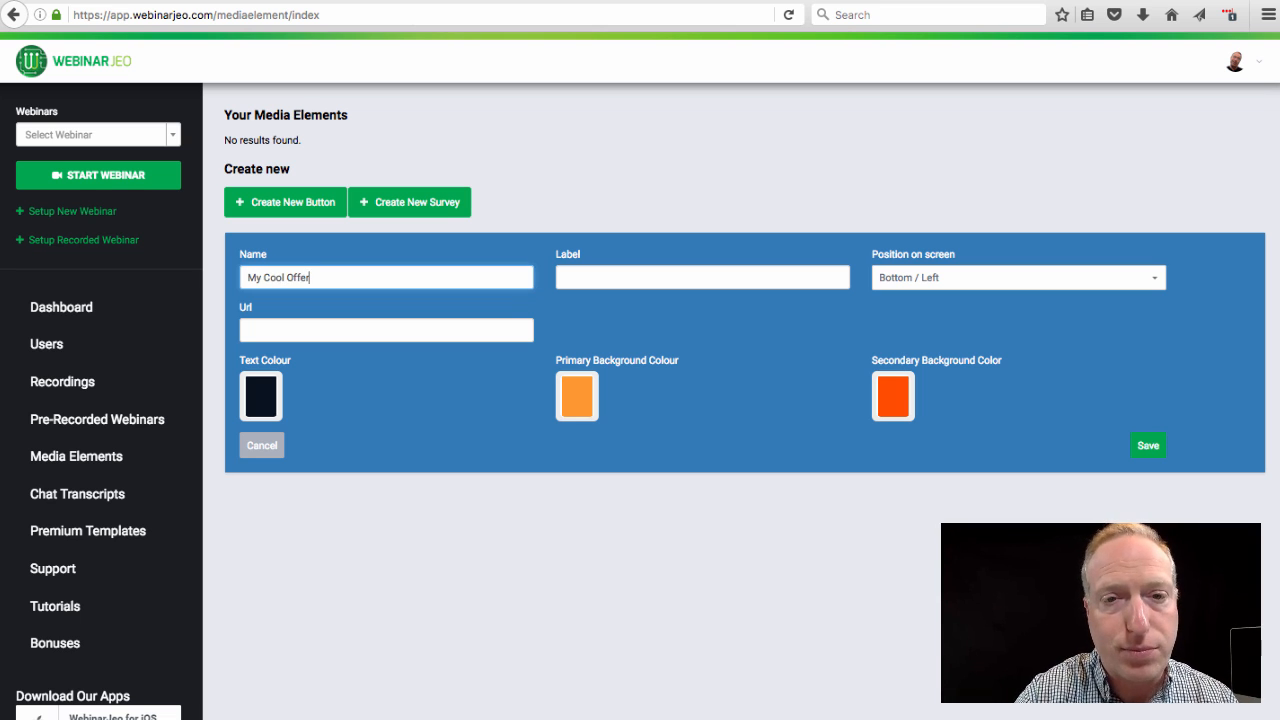
{"action": "key", "text": "Tab"}
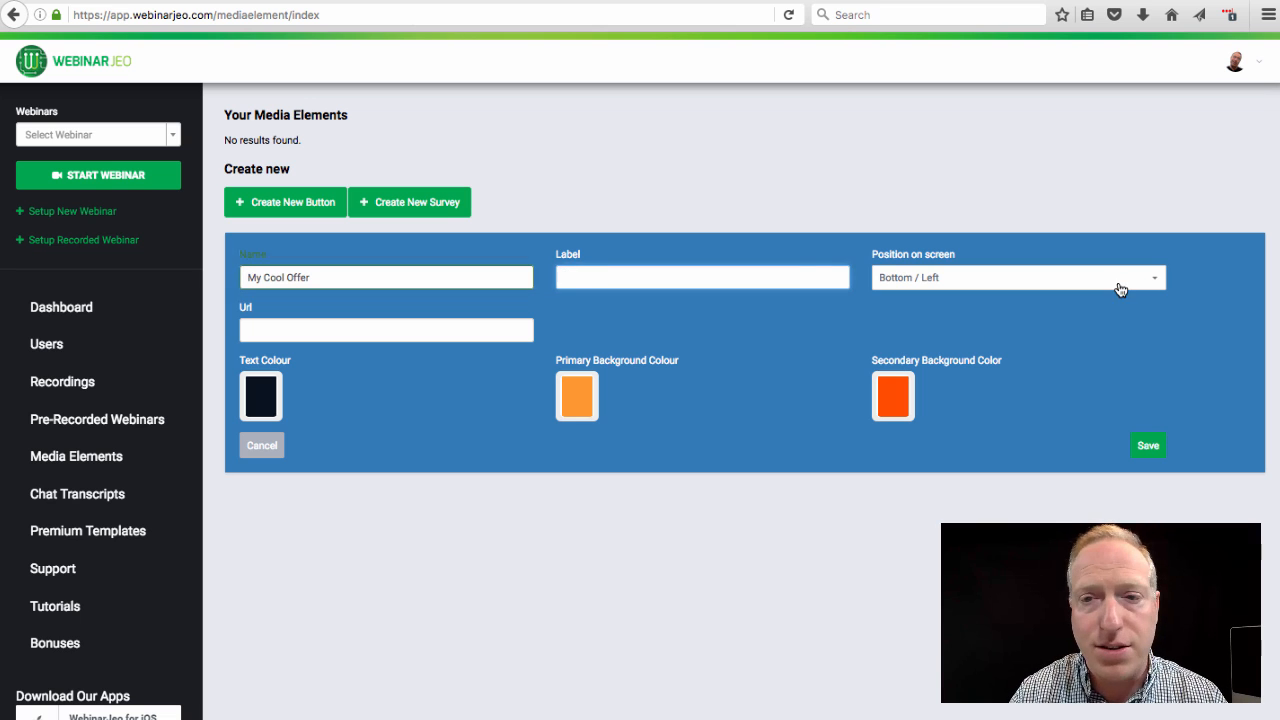
{"action": "left_click", "coordinate": [963, 287]}
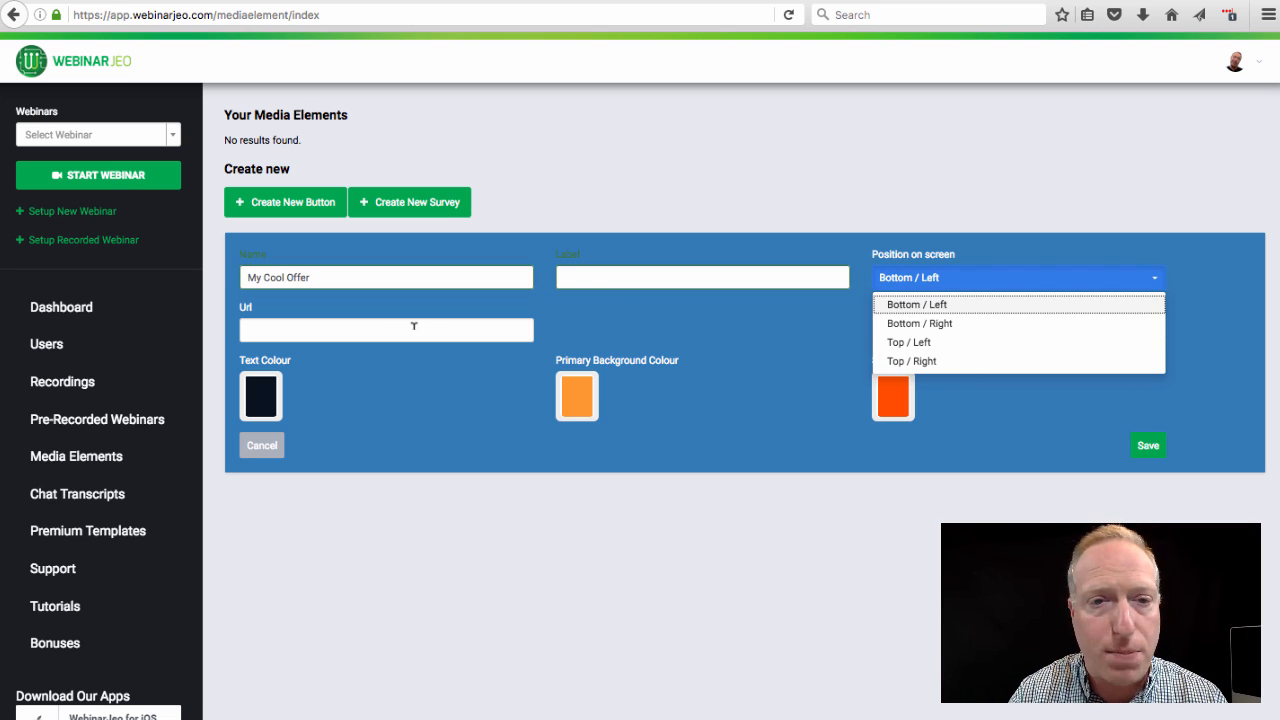
{"action": "left_click", "coordinate": [369, 327]}
{"action": "type", "text": "http"}
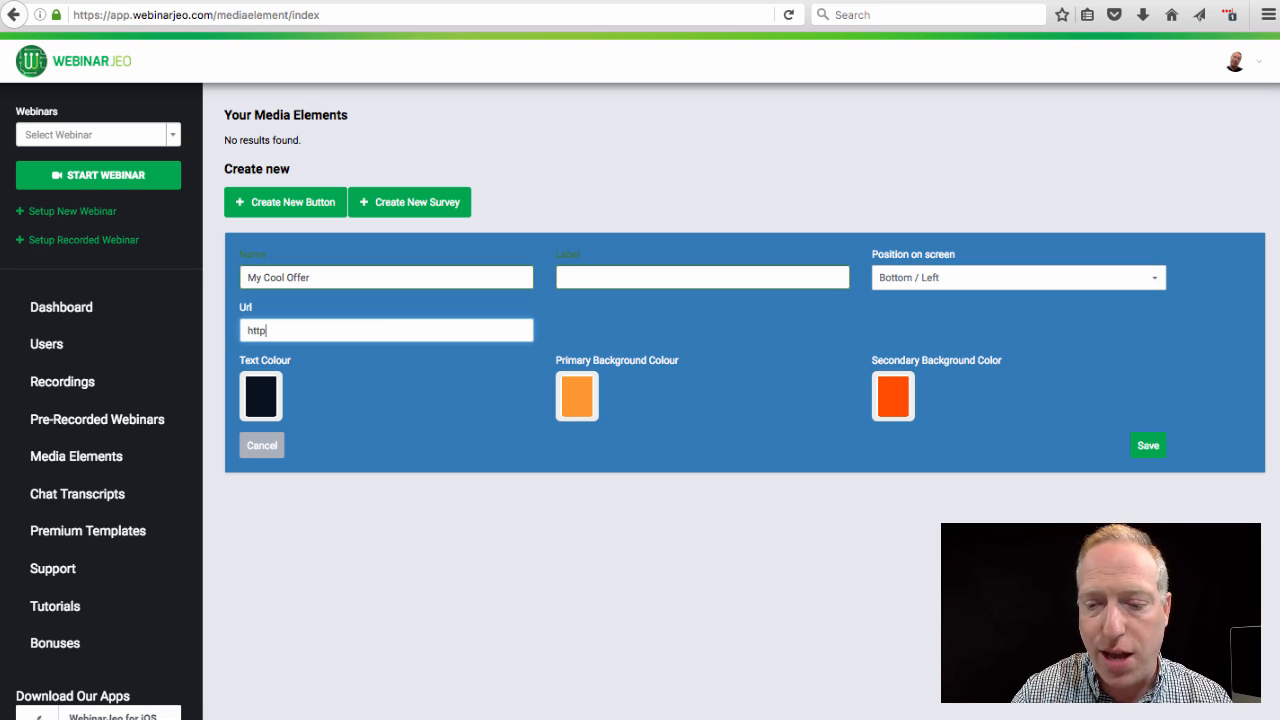
{"action": "type", "text": "://diydi"}
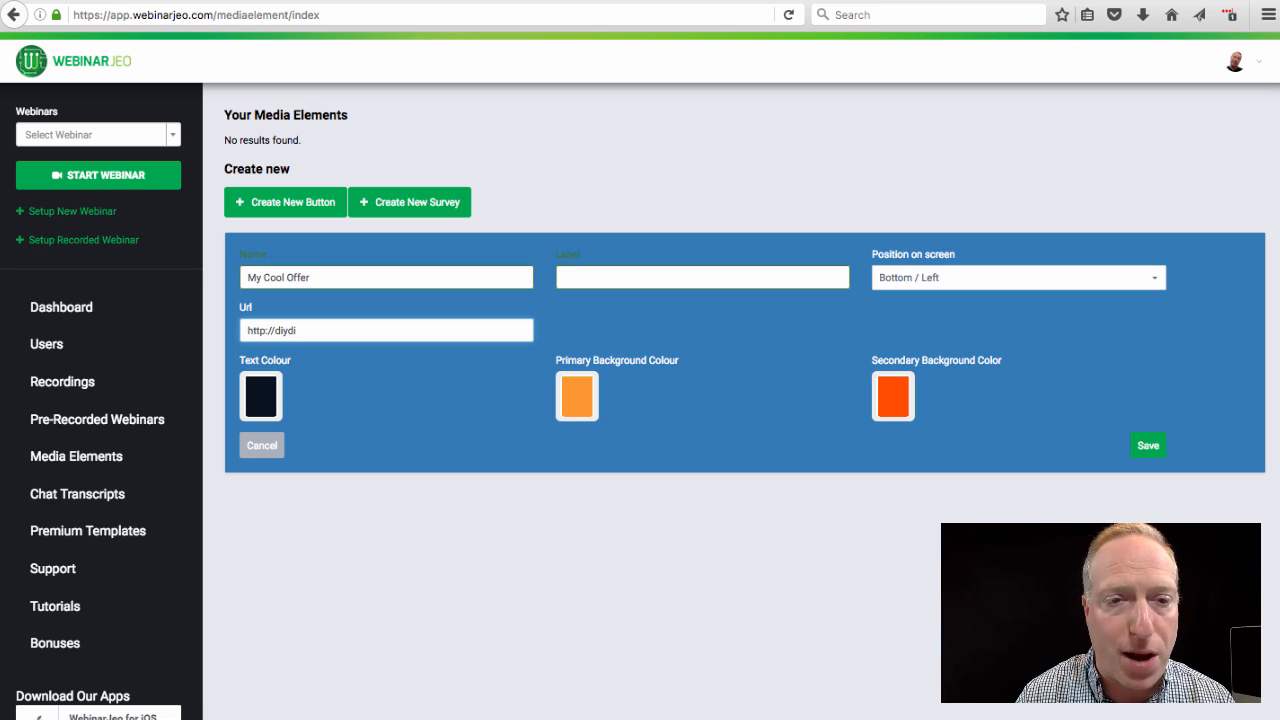
{"action": "type", "text": "gital.info"}
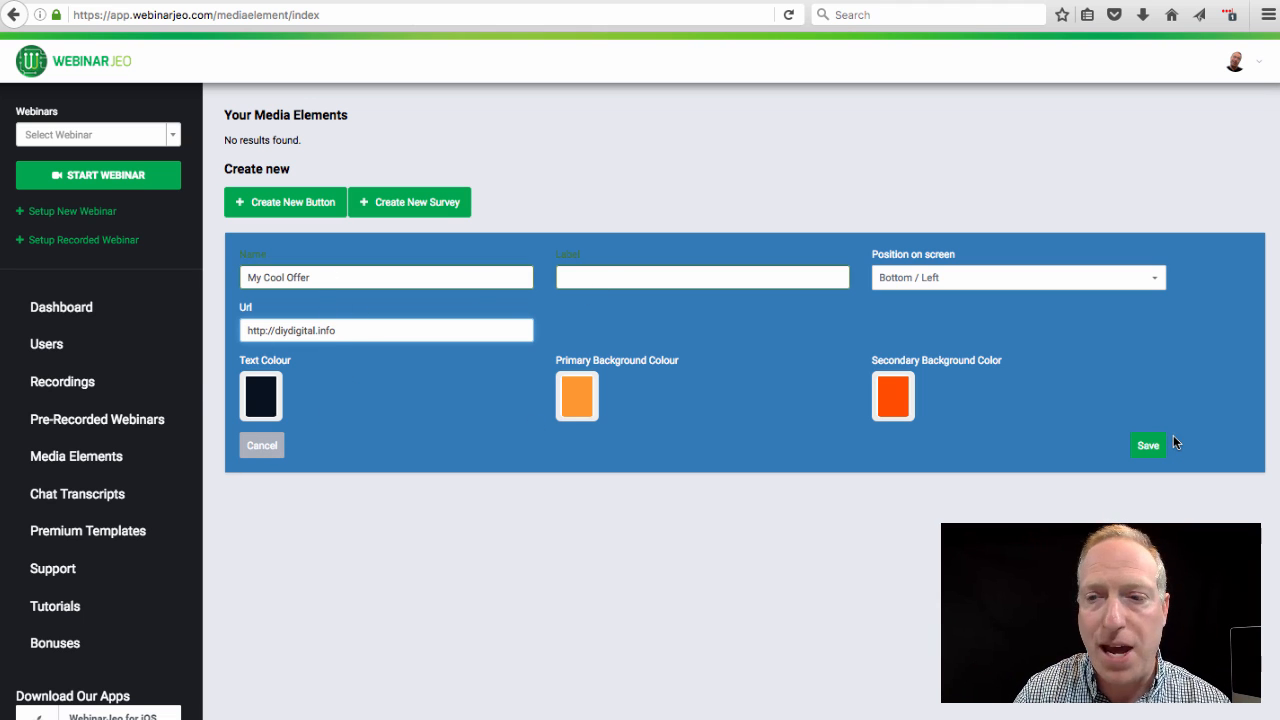
{"action": "left_click", "coordinate": [1147, 450]}
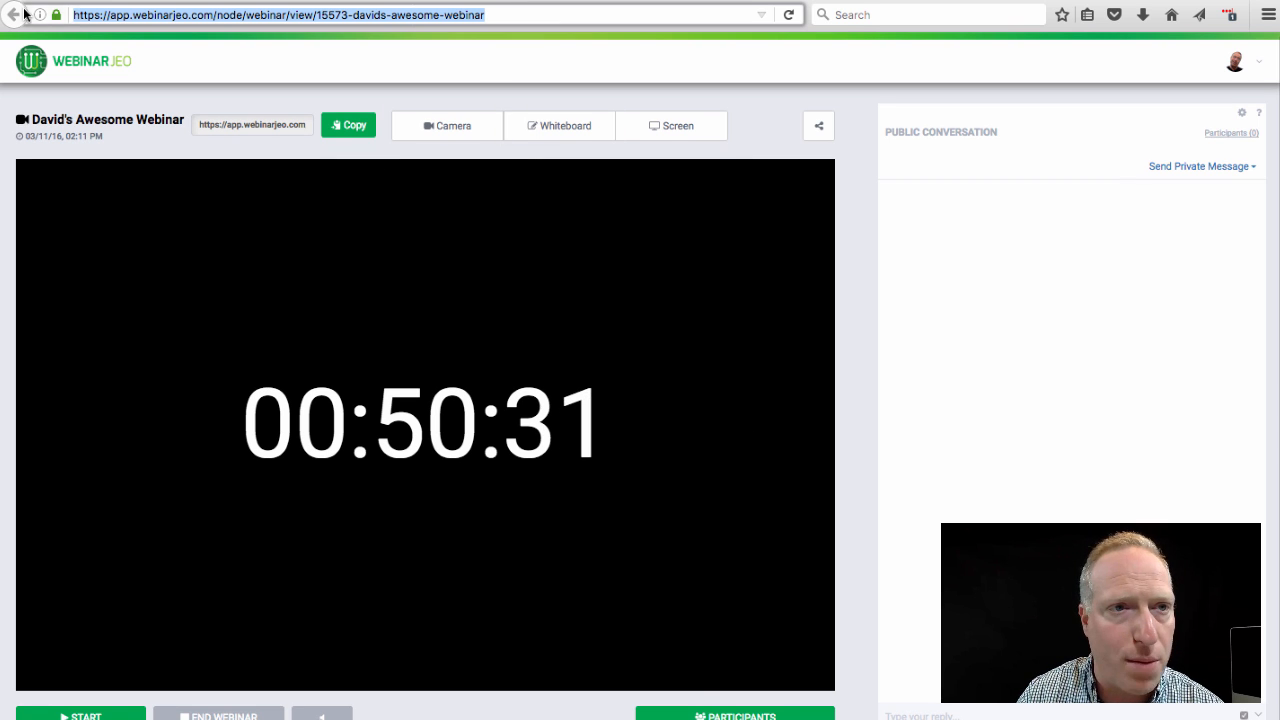
Step: Reload the webinar room page, choose the "My Cool Offer" media element and display it in the webinar
{"action": "left_click", "coordinate": [789, 15]}
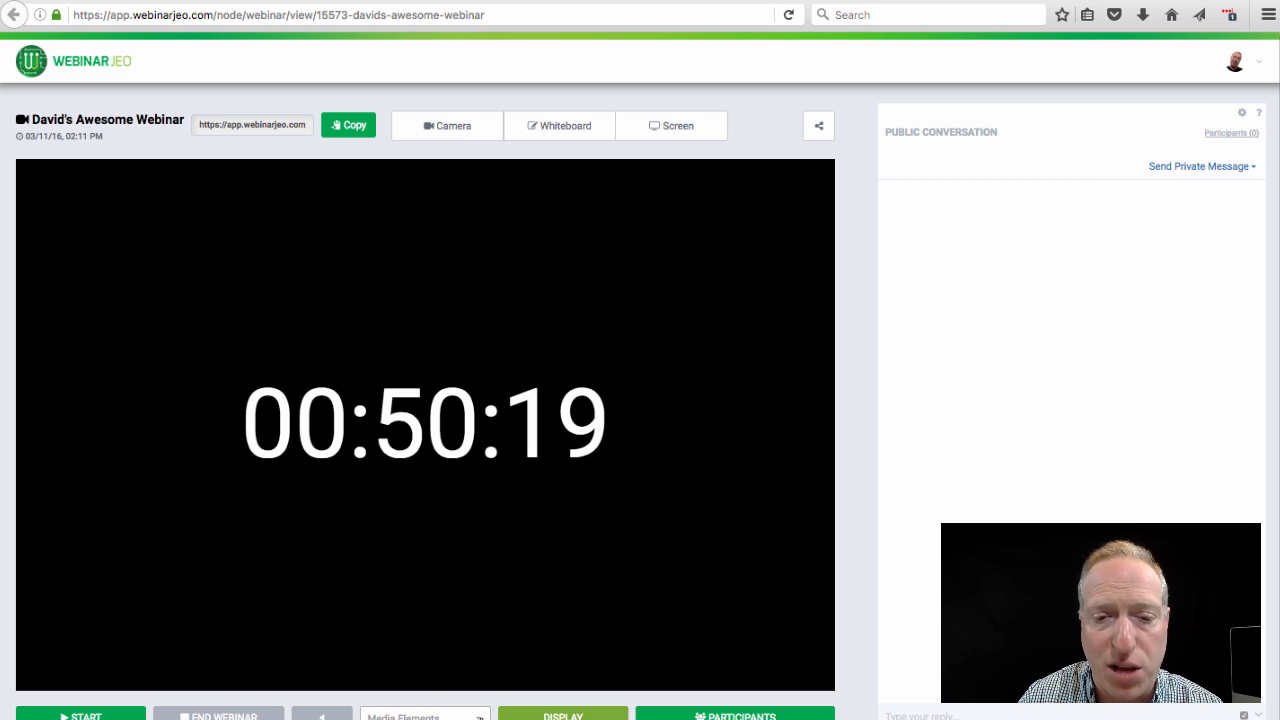
{"action": "left_click", "coordinate": [425, 716]}
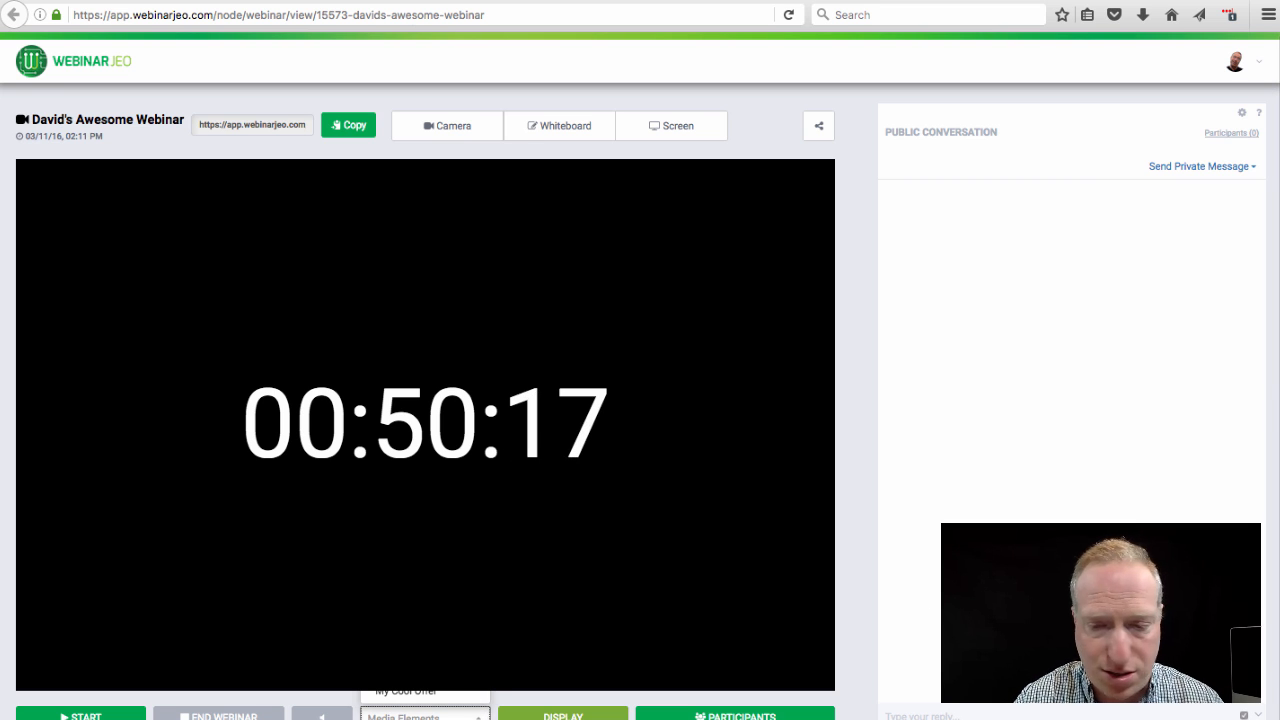
{"action": "key", "text": "super+minus"}
{"action": "key", "text": "super+minus"}
{"action": "key", "text": "super+minus"}
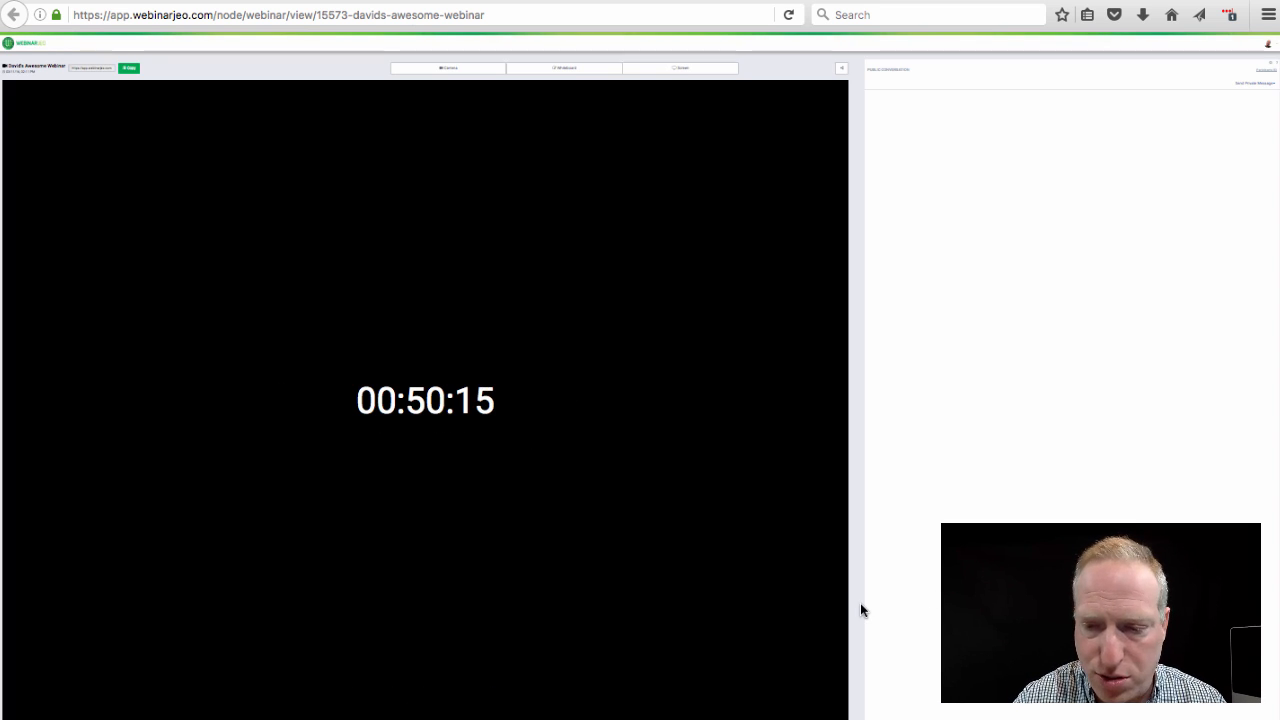
{"action": "key", "text": "super+plus"}
{"action": "key", "text": "super+plus"}
{"action": "key", "text": "super+plus"}
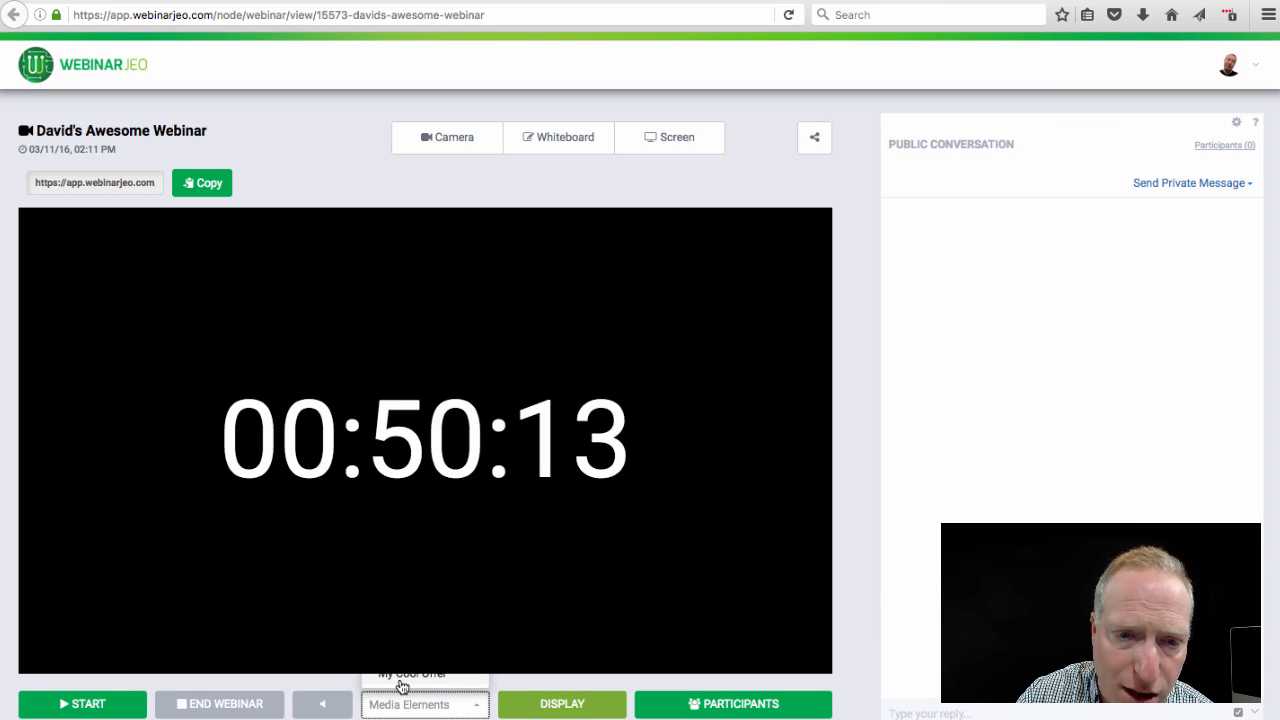
{"action": "left_click", "coordinate": [392, 675]}
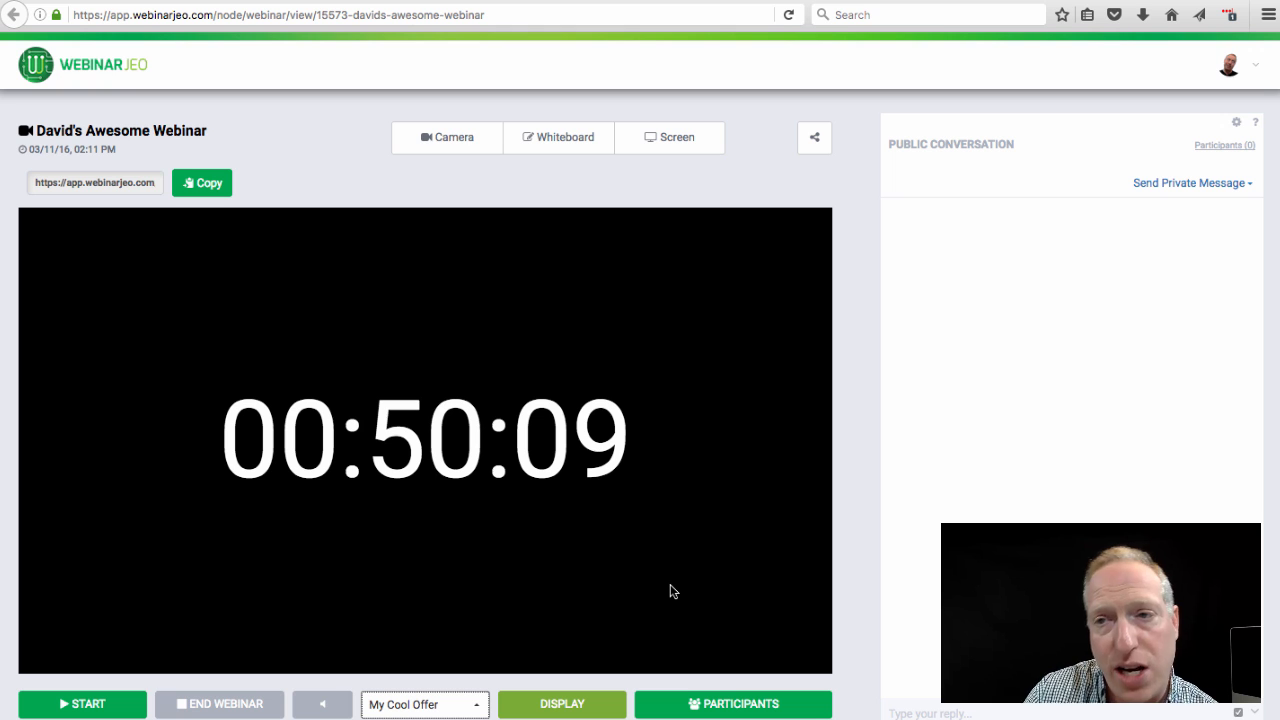
{"action": "left_click", "coordinate": [466, 710]}
{"action": "left_click", "coordinate": [539, 708]}
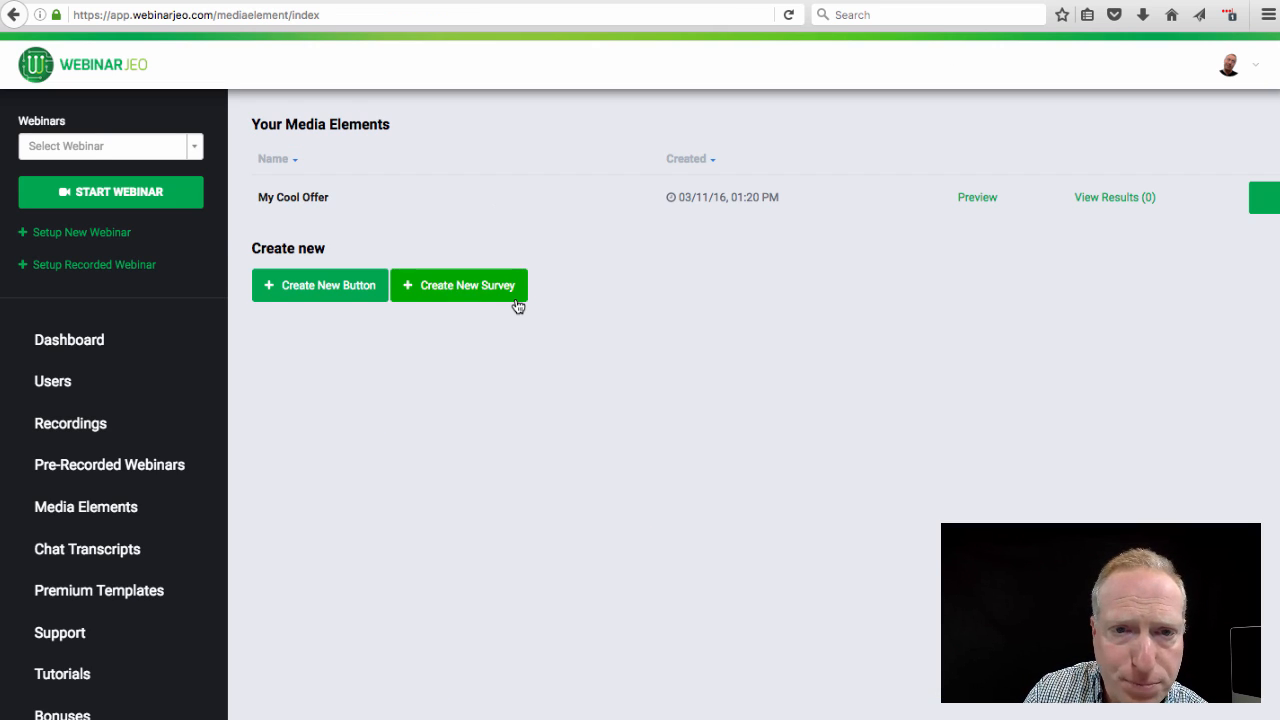
Step: Open the form for creating a new survey in the media elements
{"action": "left_click", "coordinate": [451, 295]}
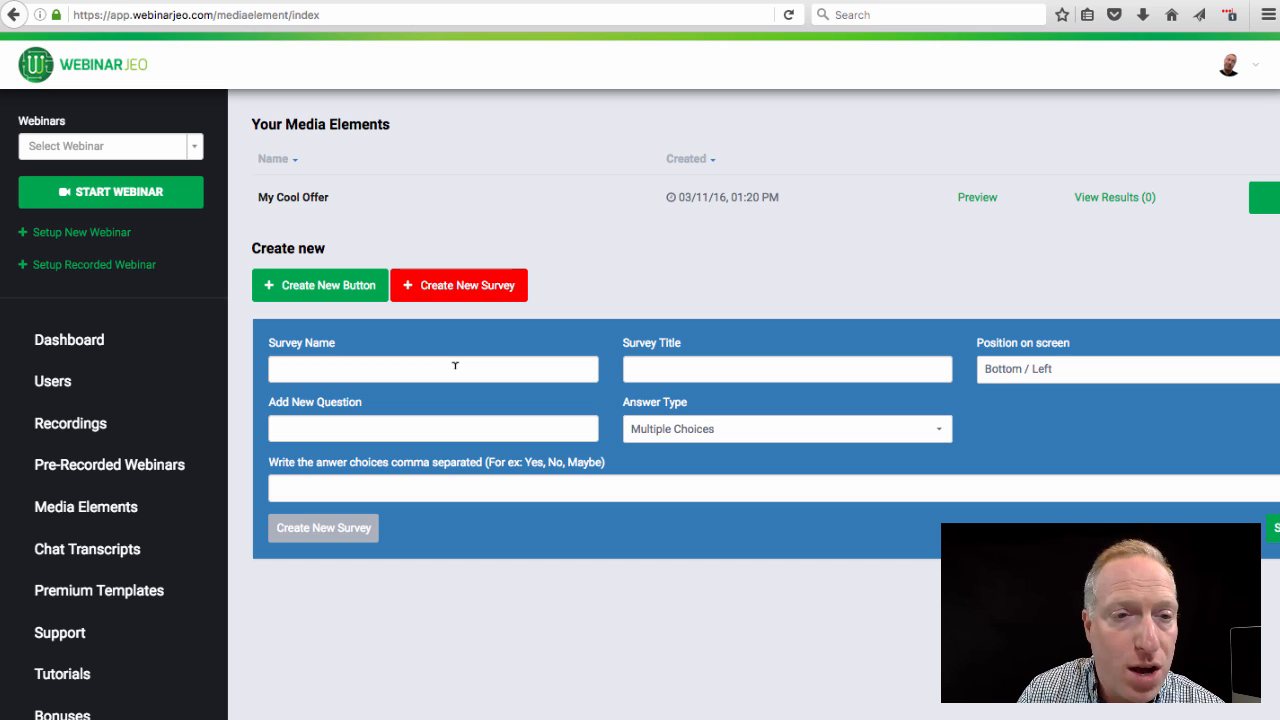
{"action": "scroll", "coordinate": [70, 580], "scroll_direction": "down", "scroll_amount": 3}
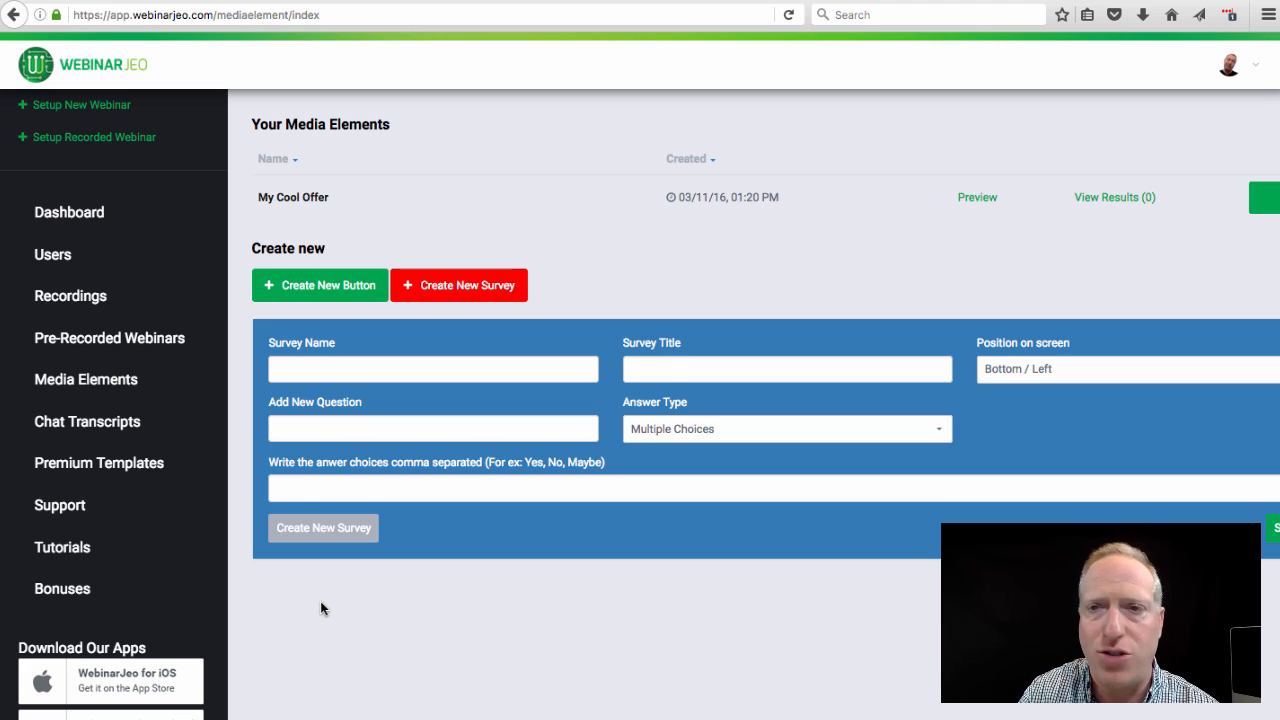
Step: Search the computer for "jeo" with Spotlight, look through the matching files and close the search
{"action": "key", "text": "super+space"}
{"action": "type", "text": "W"}
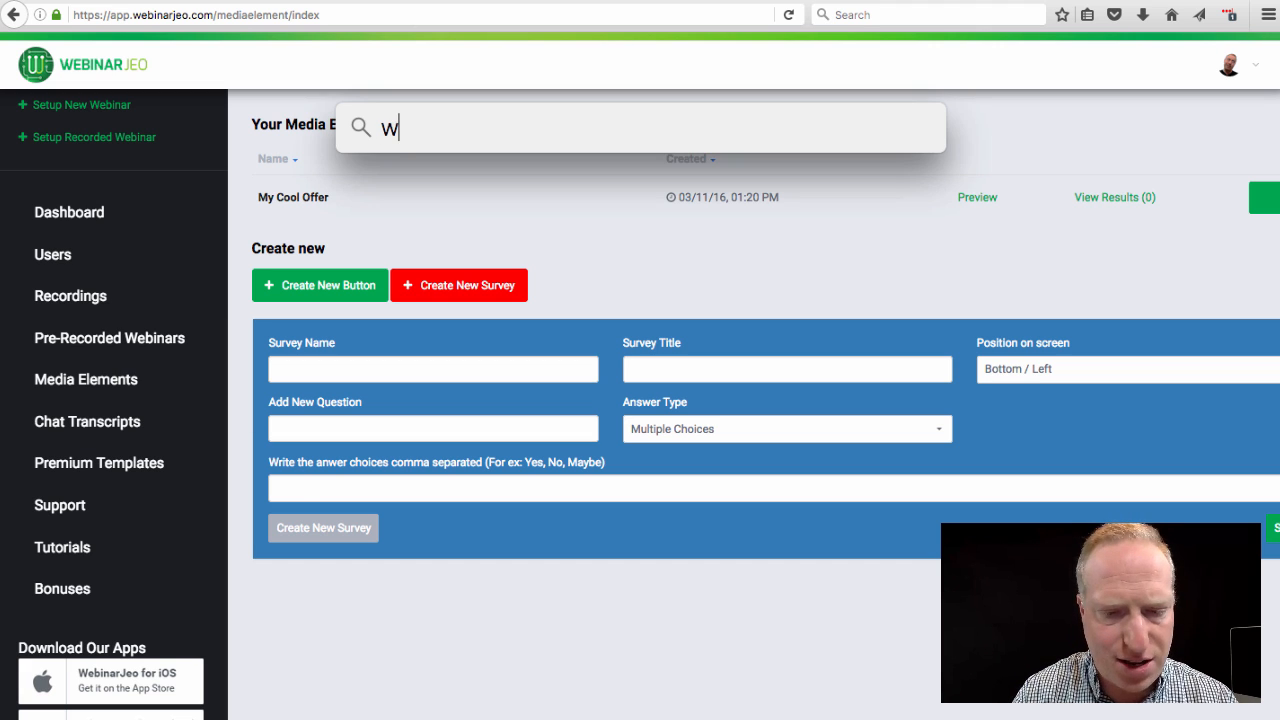
{"action": "type", "text": "eb"}
{"action": "key", "text": "BackSpace"}
{"action": "key", "text": "BackSpace"}
{"action": "key", "text": "BackSpace"}
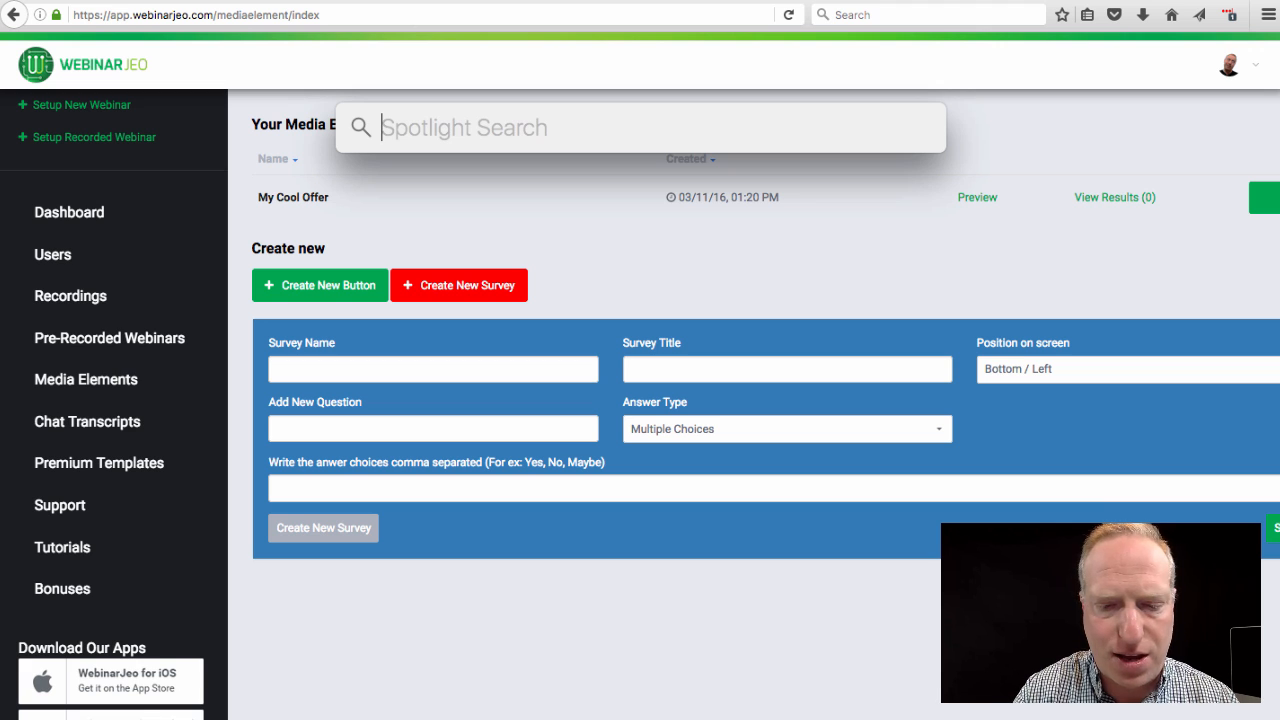
{"action": "type", "text": "jeo"}
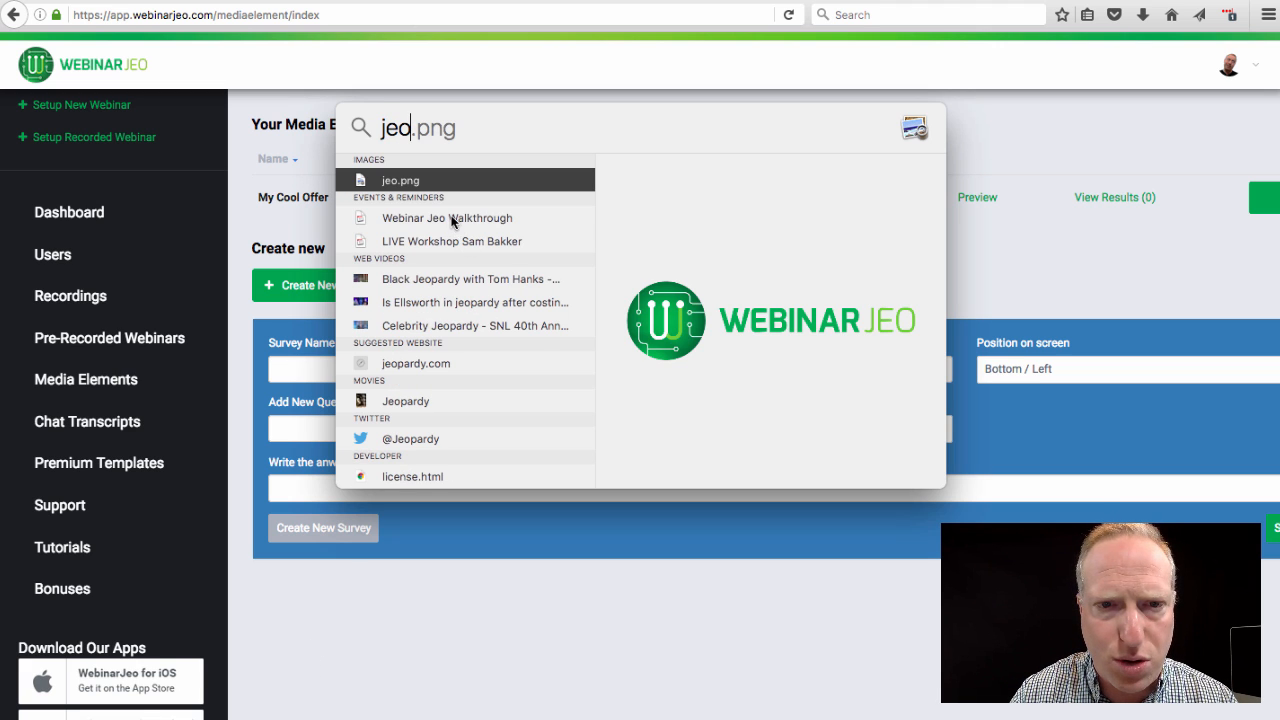
{"action": "scroll", "coordinate": [416, 394], "scroll_direction": "down", "scroll_amount": 5}
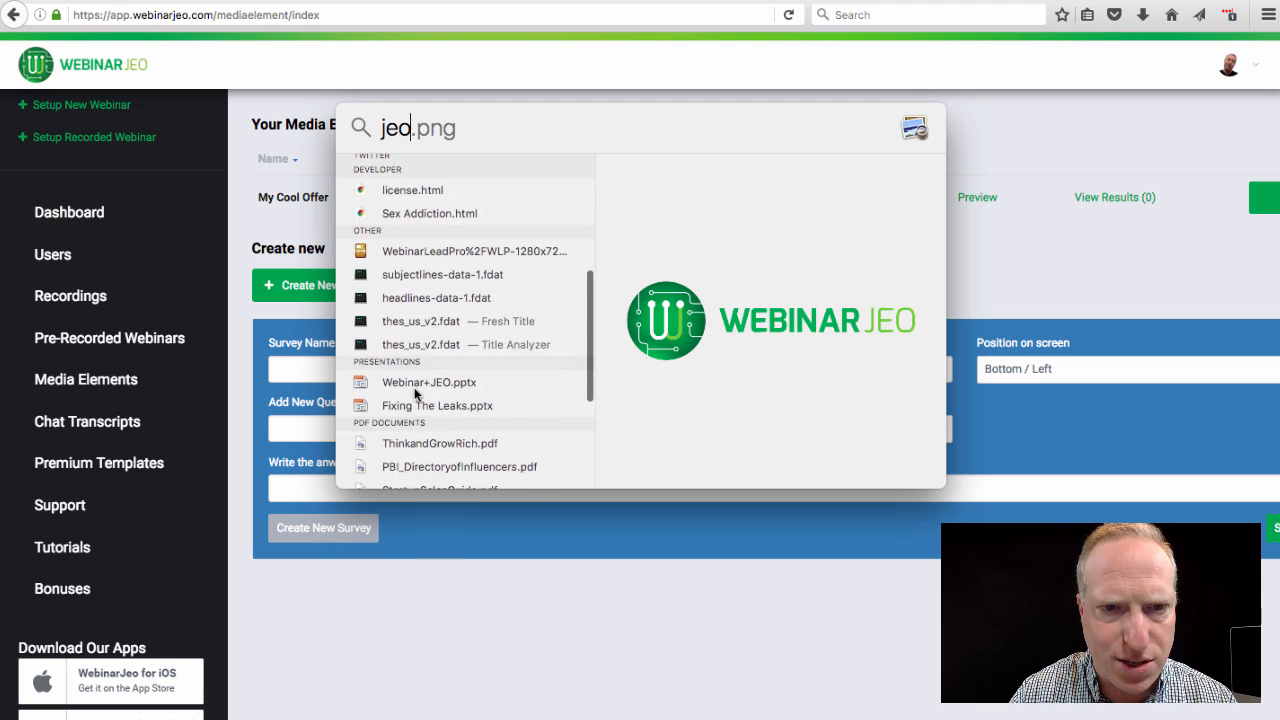
{"action": "scroll", "coordinate": [416, 394], "scroll_direction": "down", "scroll_amount": 5}
{"action": "scroll", "coordinate": [416, 394], "scroll_direction": "up", "scroll_amount": 10}
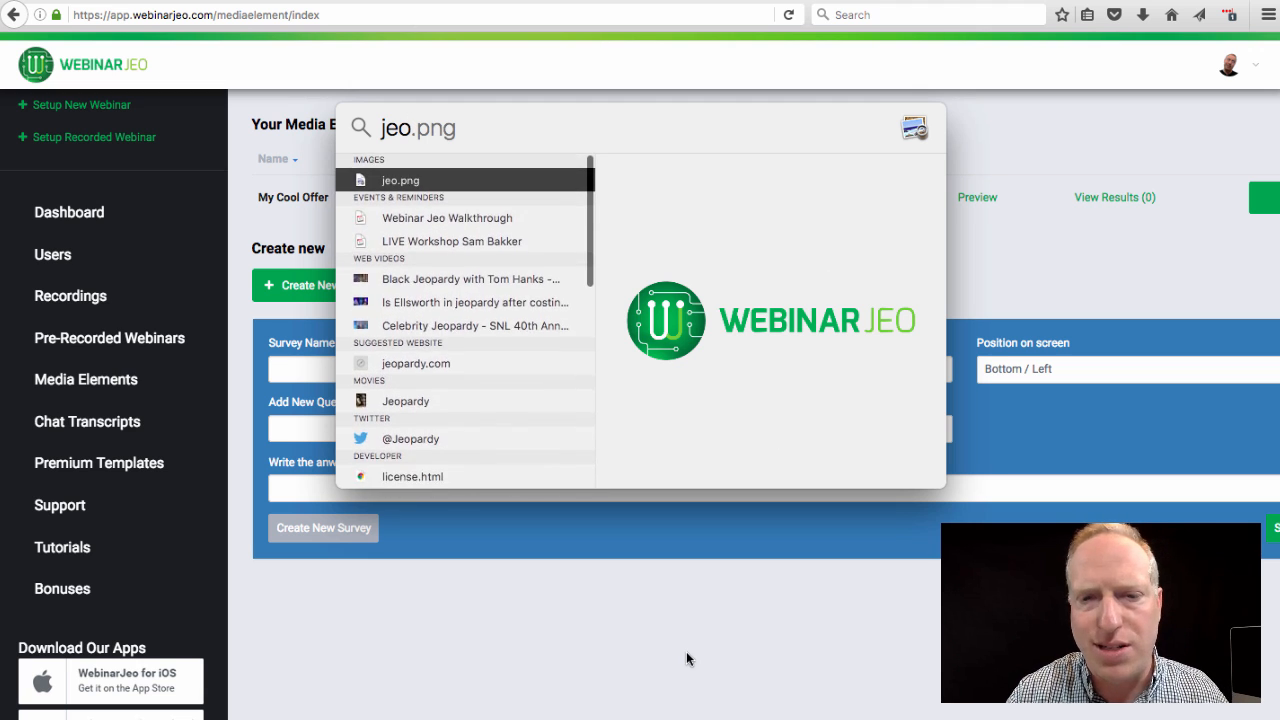
{"action": "key", "text": "Escape"}
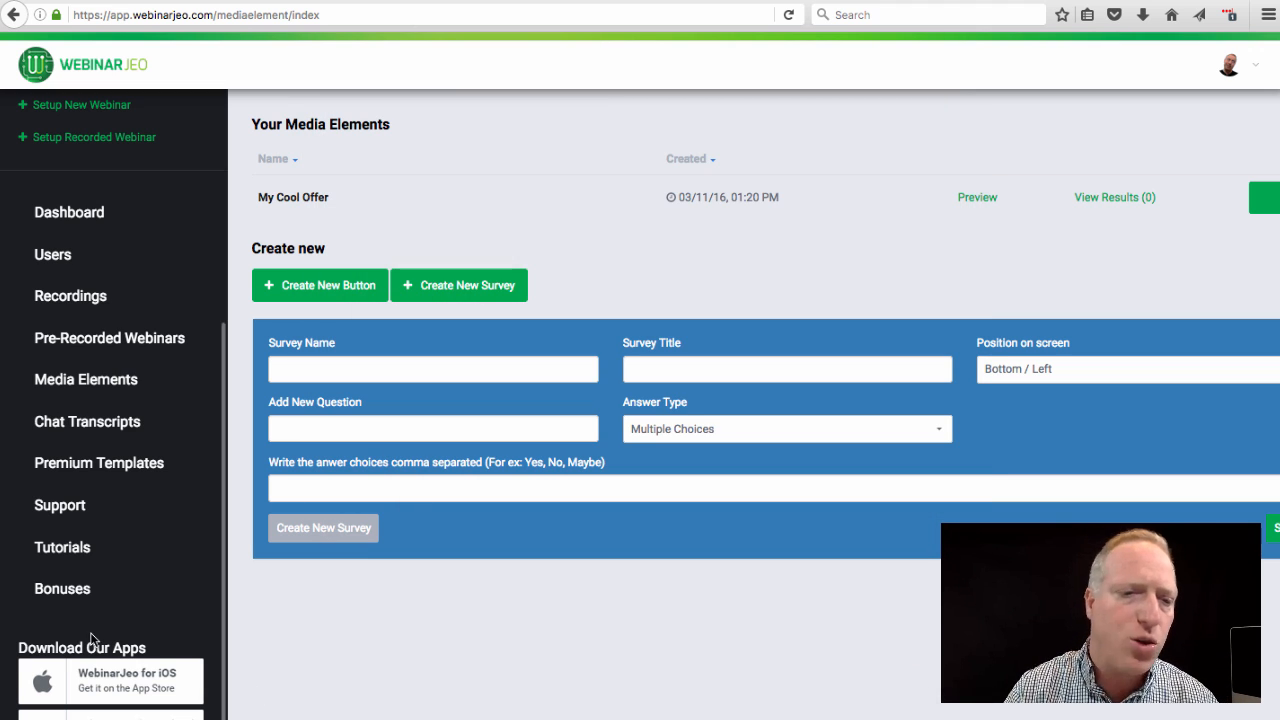
{"action": "scroll", "coordinate": [90, 638], "scroll_direction": "down", "scroll_amount": 1}
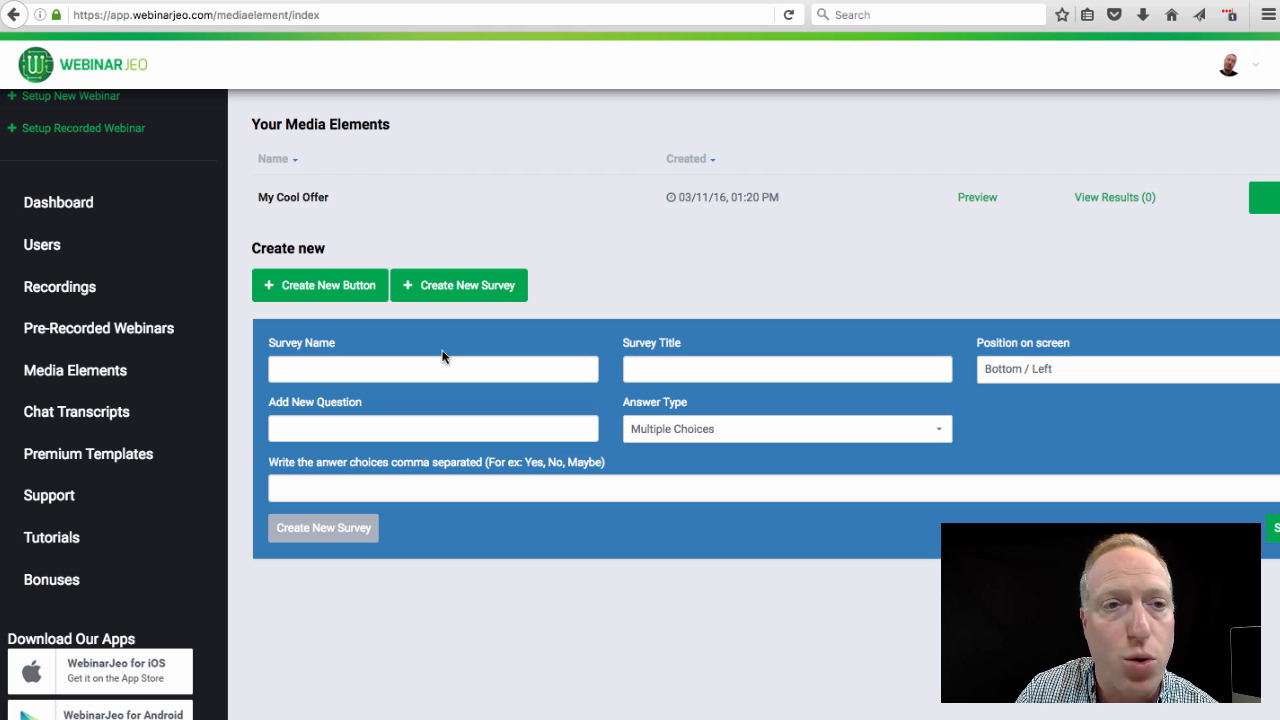
{"action": "scroll", "coordinate": [342, 168], "scroll_direction": "right", "scroll_amount": 1}
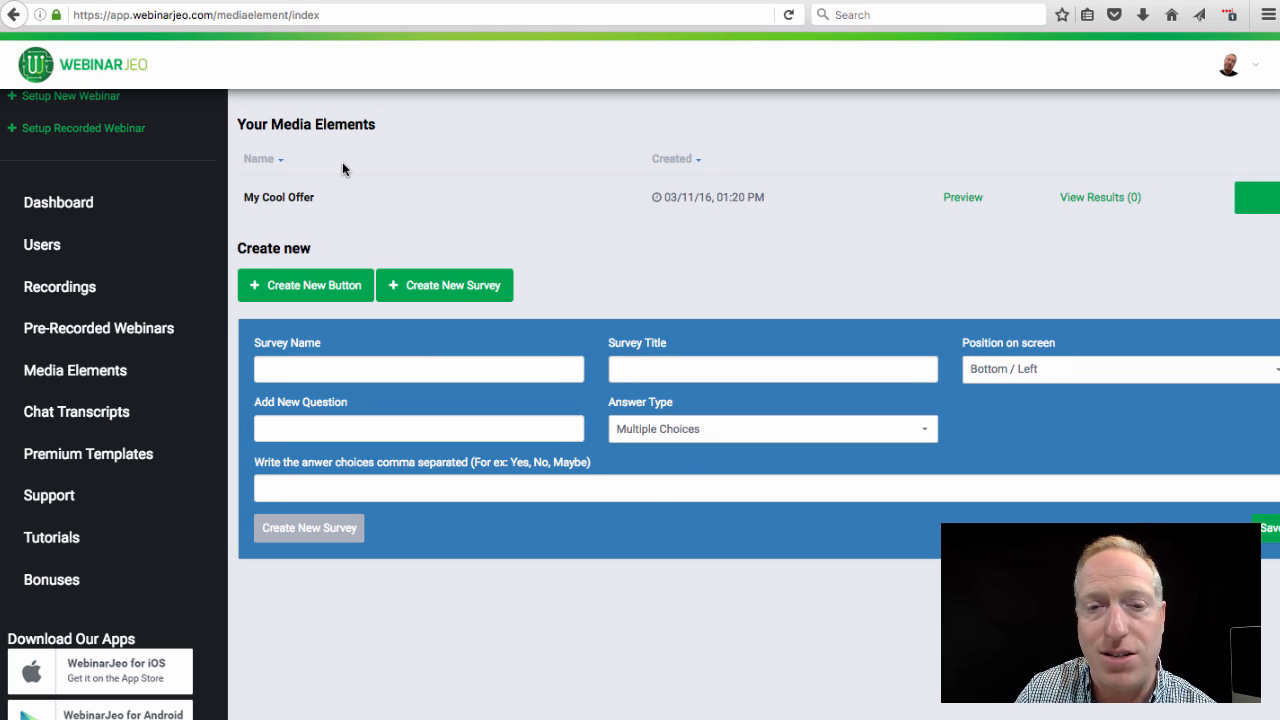
{"action": "scroll", "coordinate": [342, 168], "scroll_direction": "left", "scroll_amount": 1}
{"action": "key", "text": "ctrl+minus"}
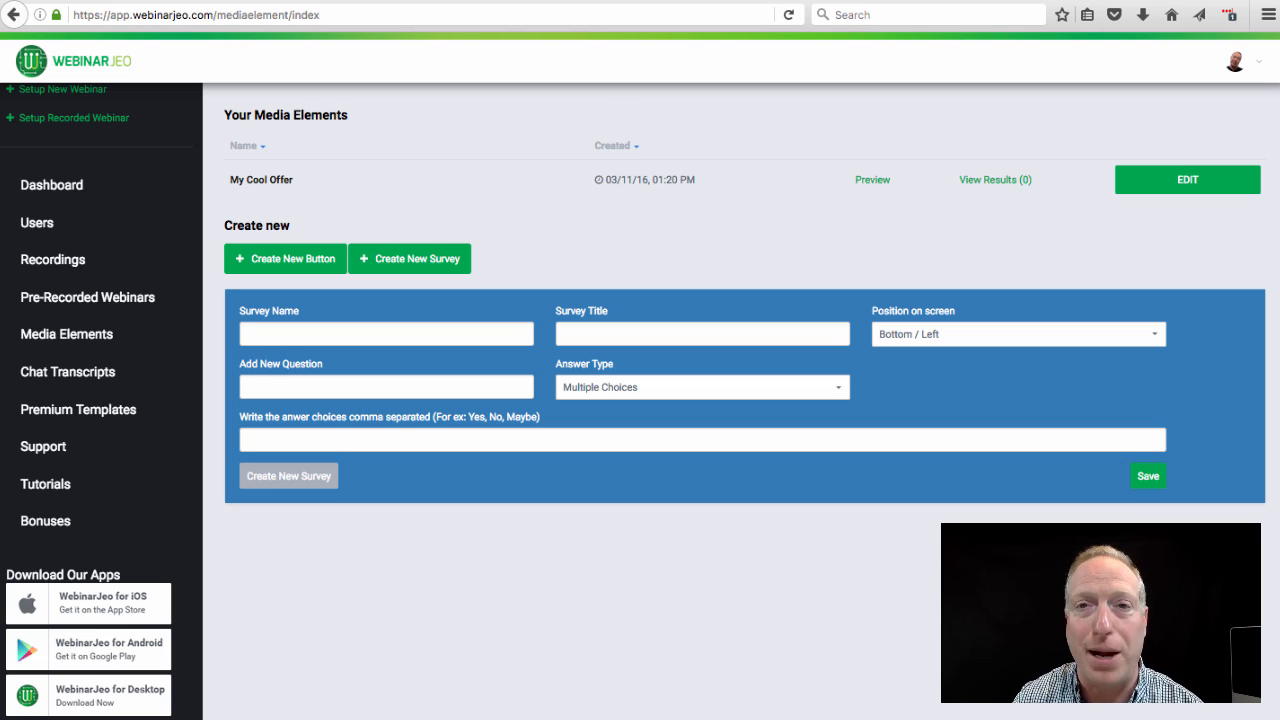
{"action": "left_click", "coordinate": [729, 0]}
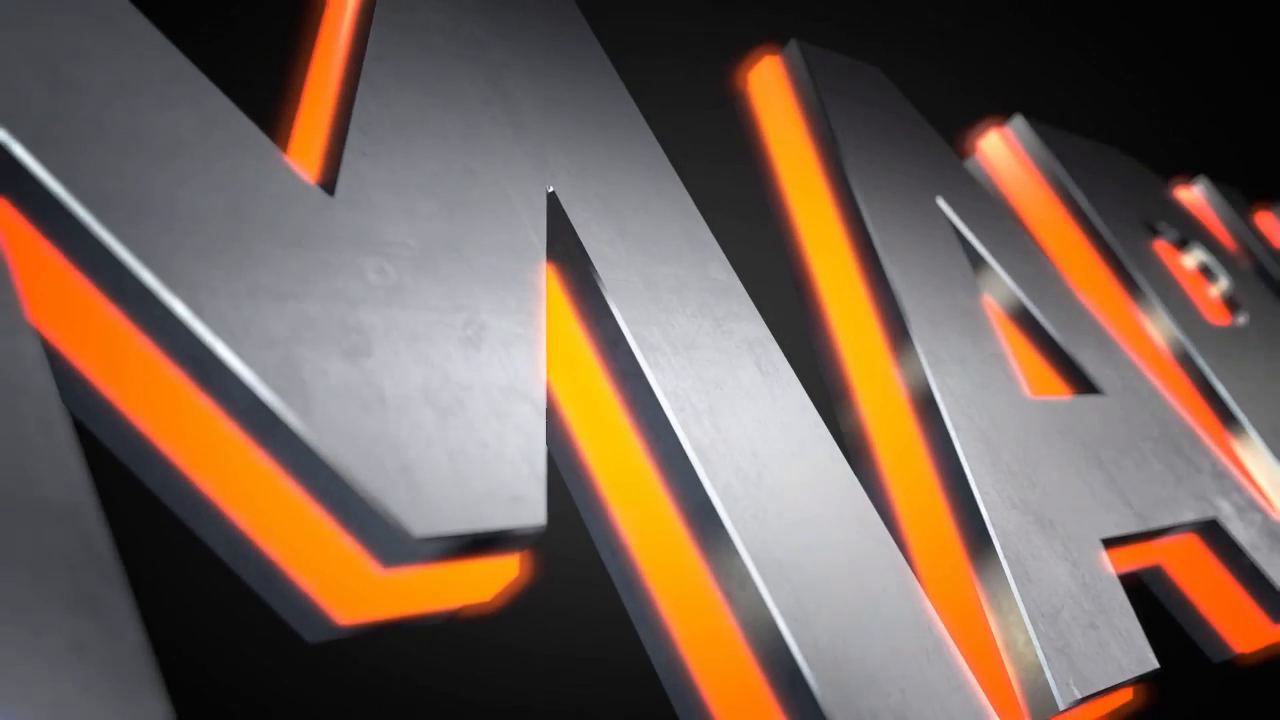